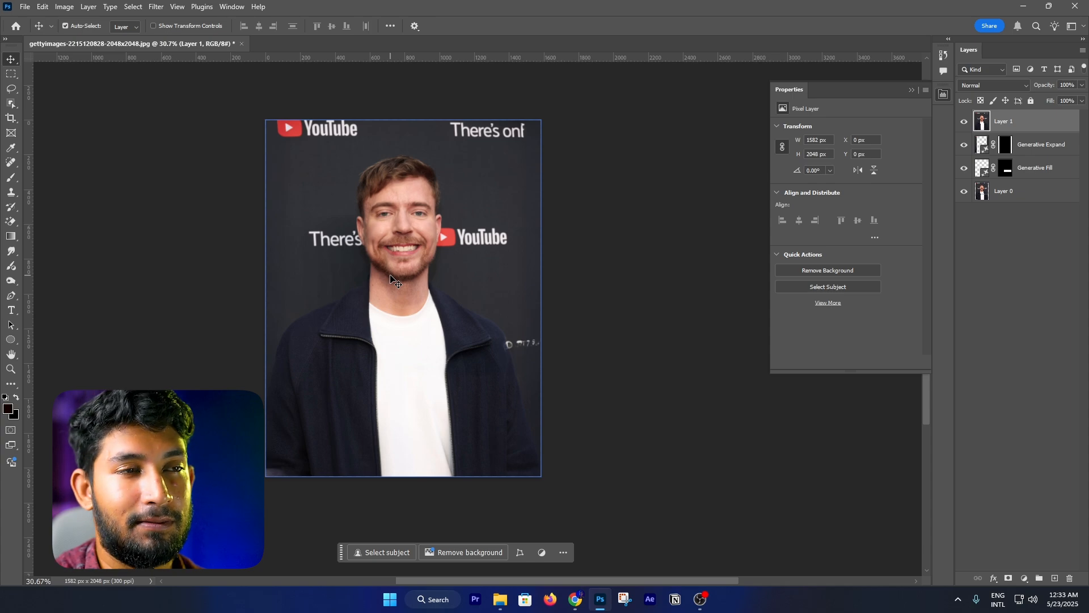
# - Examine the man's outline against the dark backdrop, from the face down to the jacket
pyautogui.scroll(-2, 392, 287)
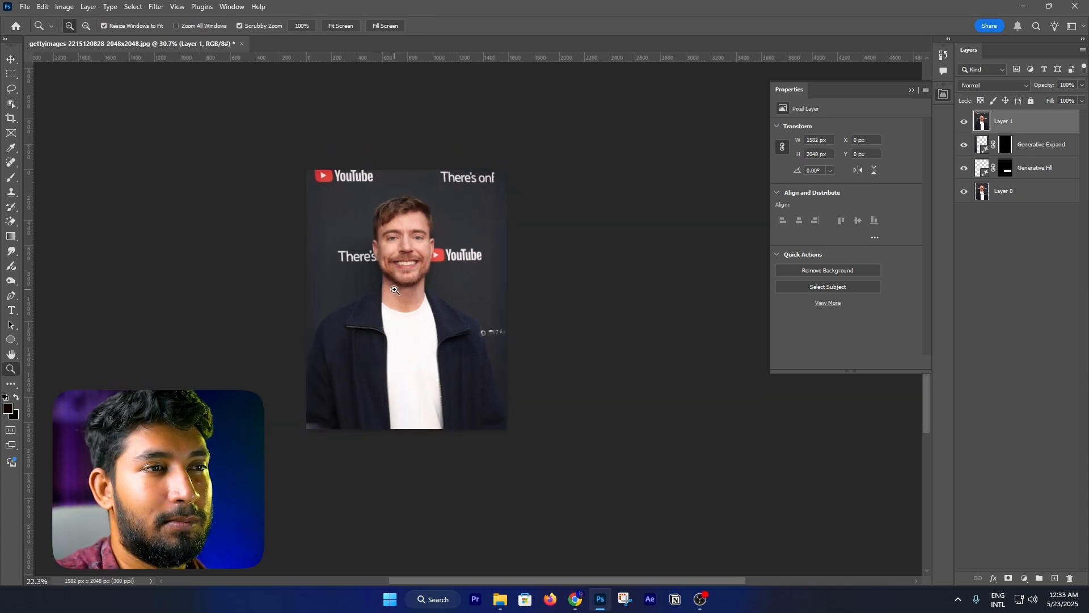
pyautogui.scroll(4, 452, 305)
pyautogui.press('z')
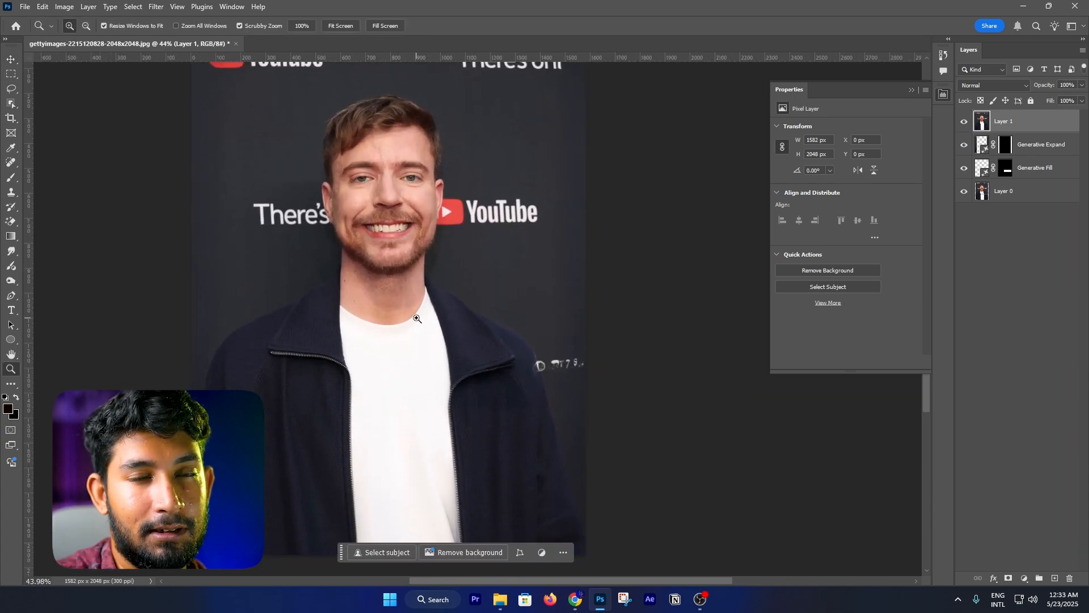
pyautogui.scroll(-2, 431, 306)
pyautogui.scroll(5, 418, 308)
pyautogui.press('v')
pyautogui.scroll(-1, 431, 295)
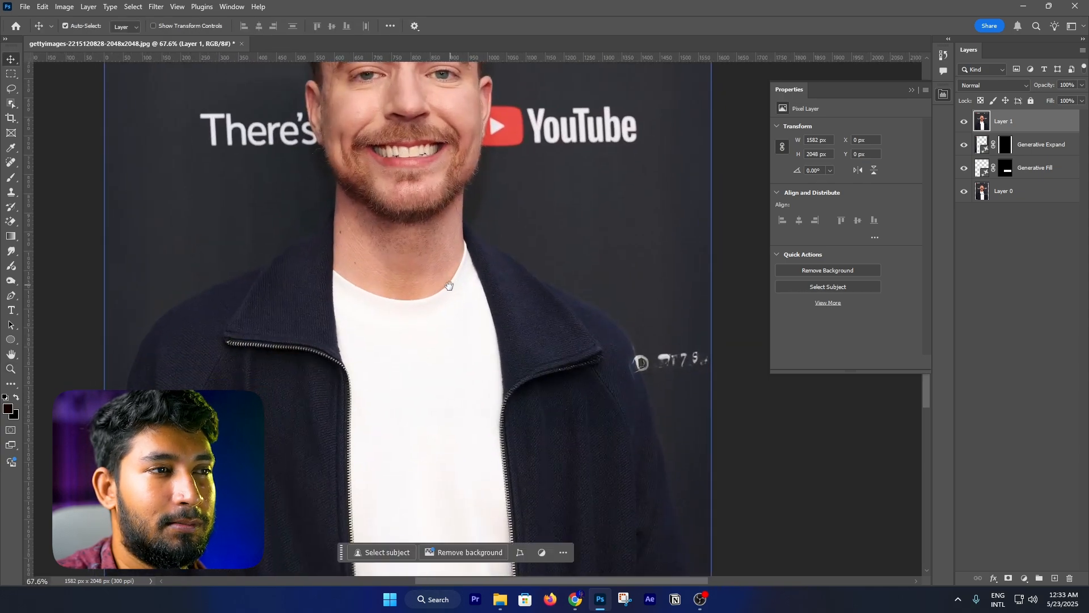
pyautogui.scroll(-2, 391, 318)
pyautogui.scroll(2, 391, 319)
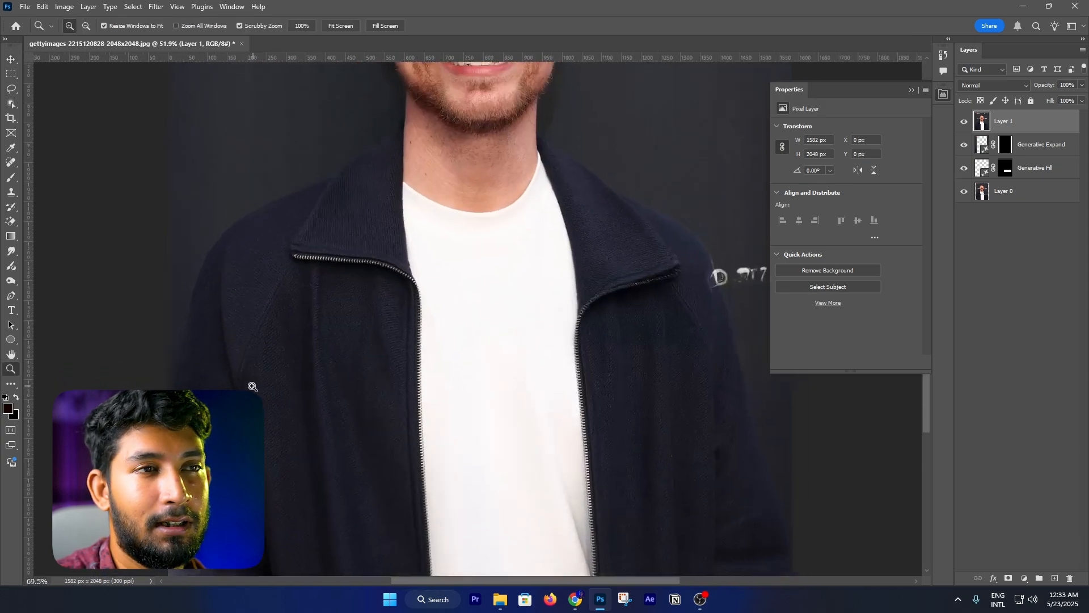
pyautogui.scroll(-3, 368, 327)
pyautogui.scroll(3, 343, 335)
pyautogui.press('z')
pyautogui.scroll(3, 171, 351)
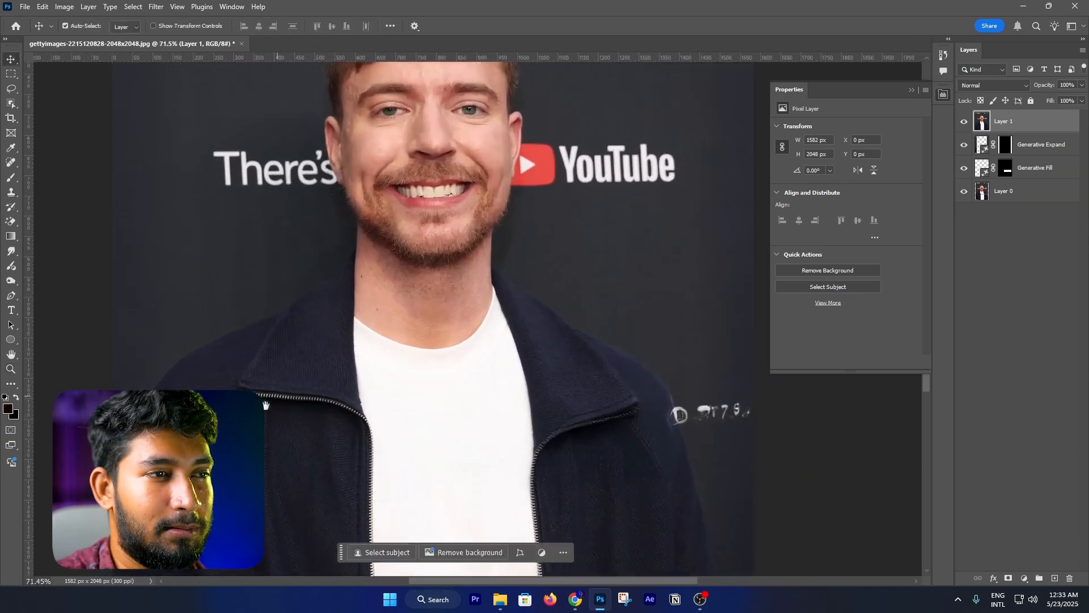
pyautogui.scroll(2, 169, 354)
pyautogui.press('v')
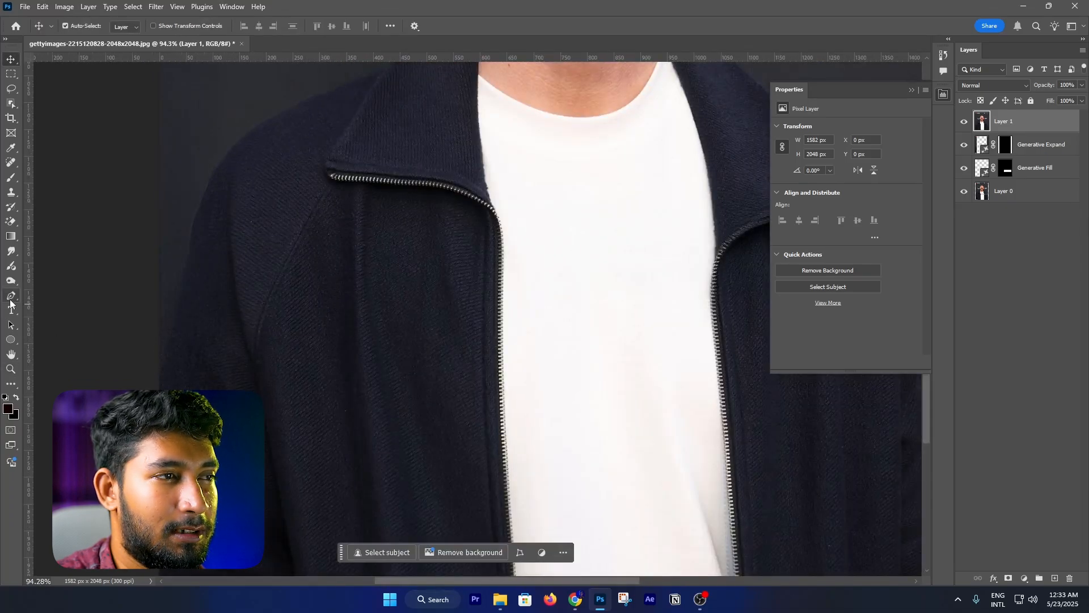
# - Start a Pen tool path at the lower left sleeve and trace the jacket's outer edge up to the shoulder
pyautogui.rightClick(10, 300)
pyautogui.click(47, 295)
pyautogui.click(12, 106)
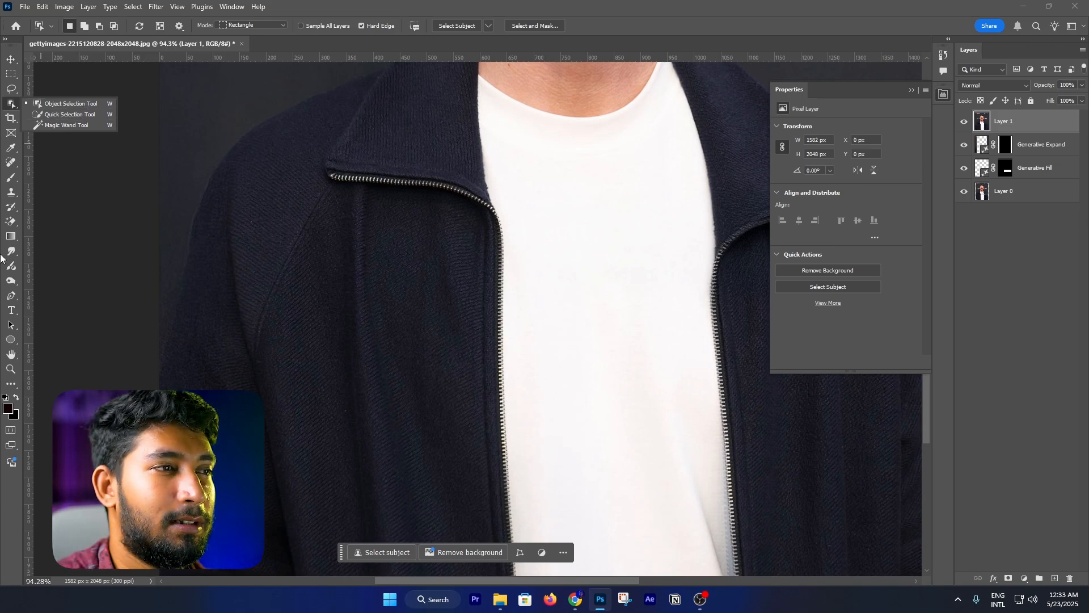
pyautogui.click(10, 295)
pyautogui.moveTo(274, 352); pyautogui.dragTo(262, 309)
pyautogui.scroll(-2, 227, 335)
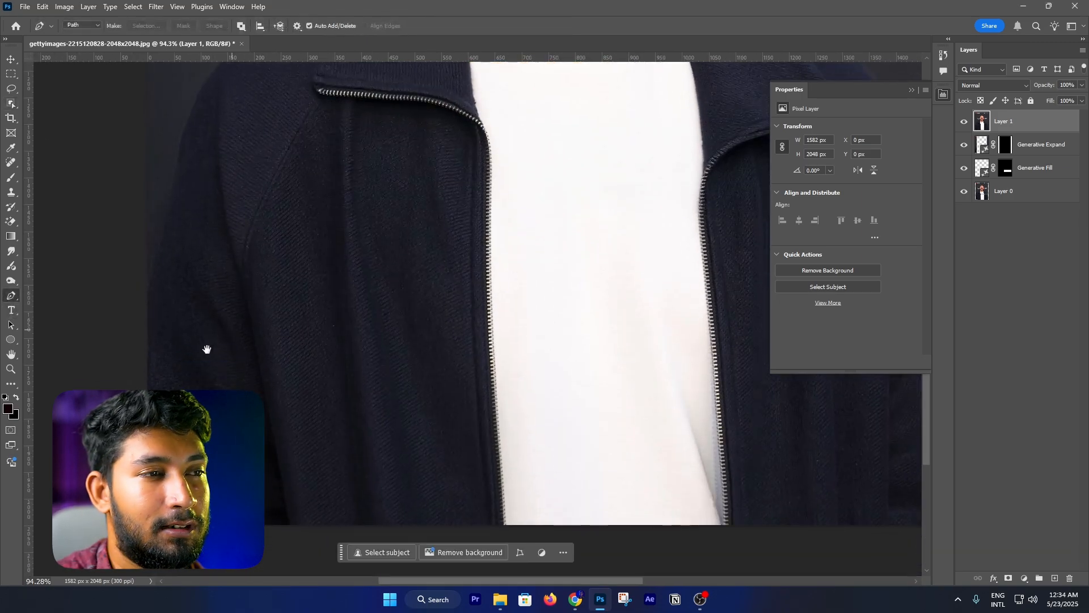
pyautogui.click(135, 410)
pyautogui.scroll(5, 145, 397)
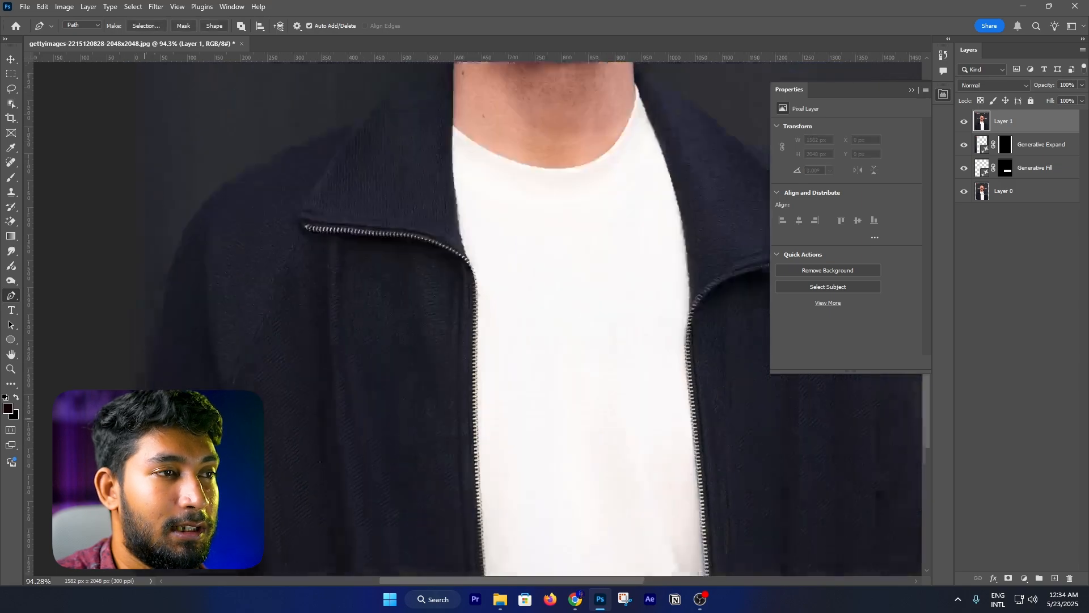
pyautogui.click(169, 327)
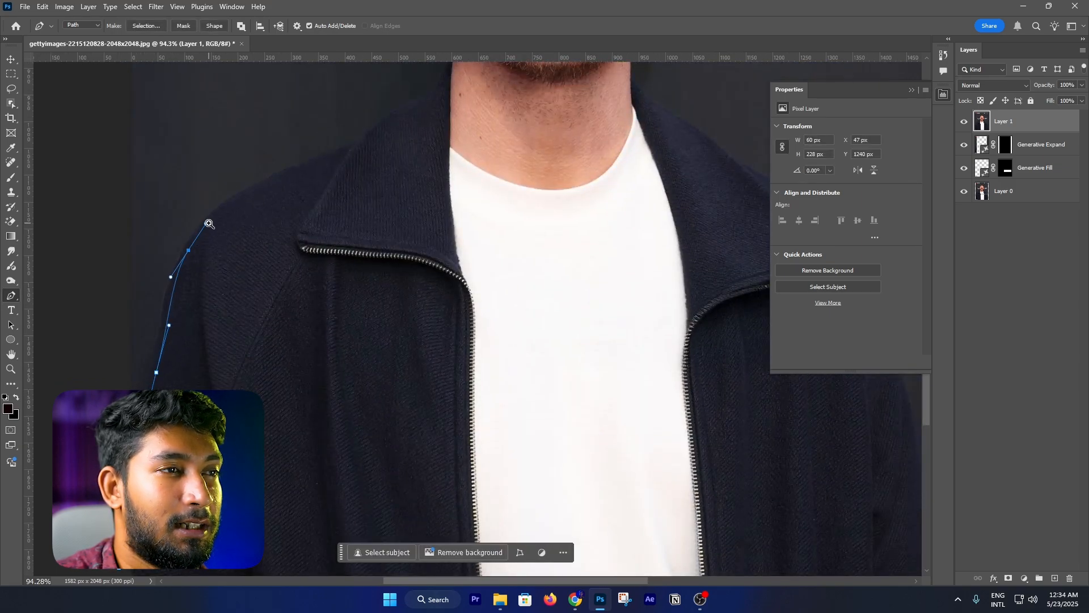
# - Continue the Pen path along the top of the left shoulder toward the jacket collar
pyautogui.scroll(3, 209, 224)
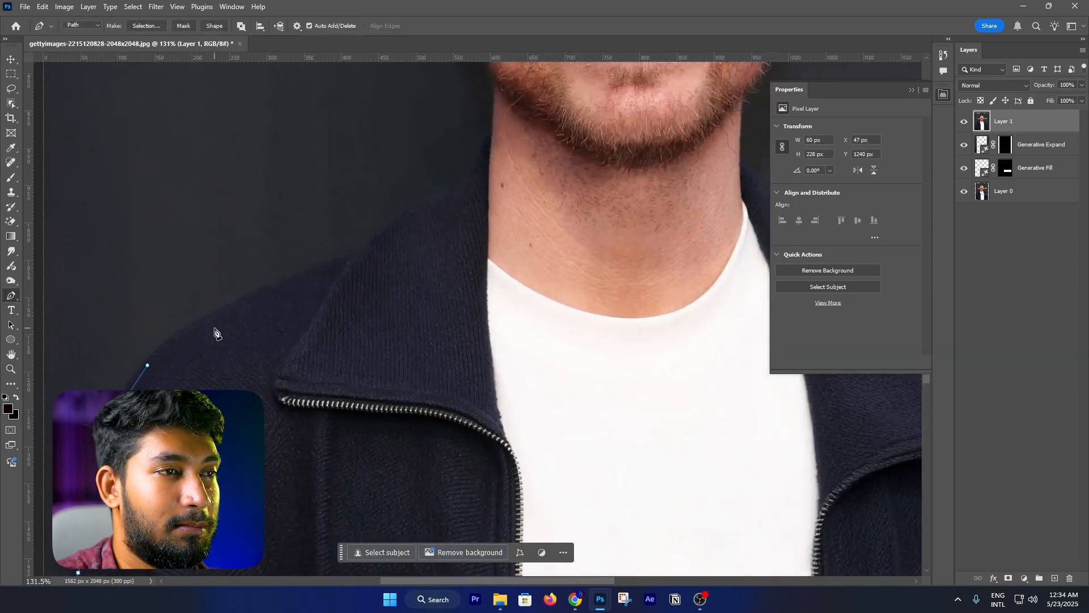
pyautogui.click(281, 290)
pyautogui.scroll(2, 281, 290)
pyautogui.hscroll(3, 281, 290)
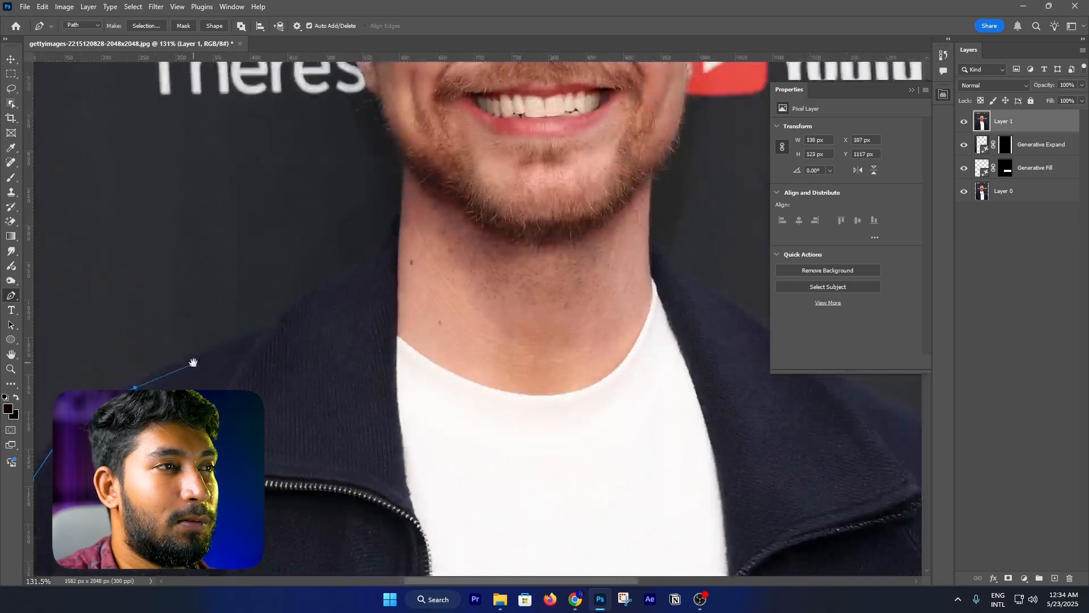
pyautogui.click(10, 104)
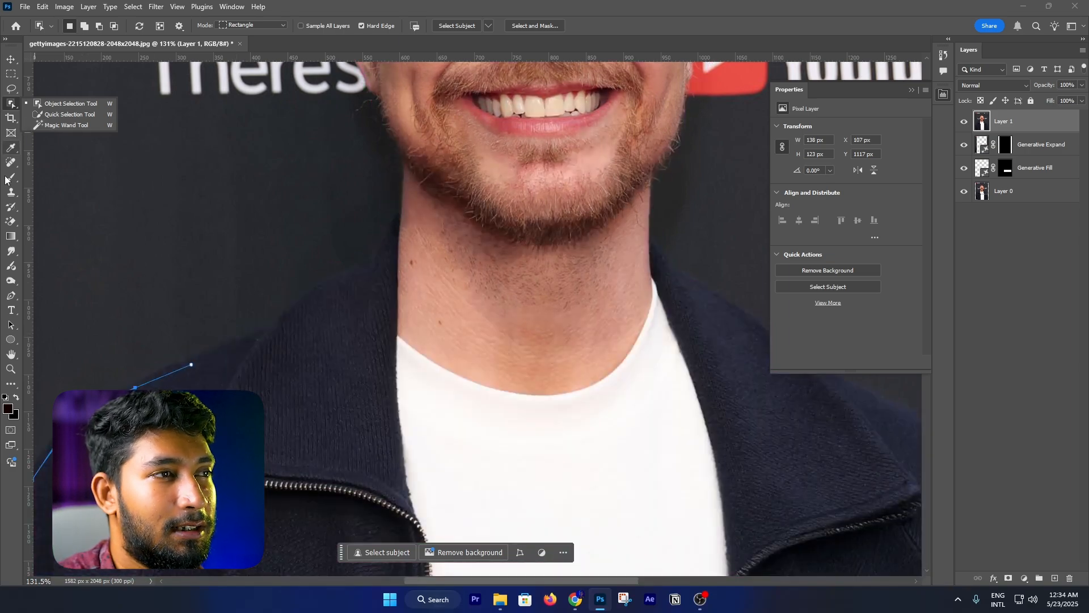
pyautogui.rightClick(15, 295)
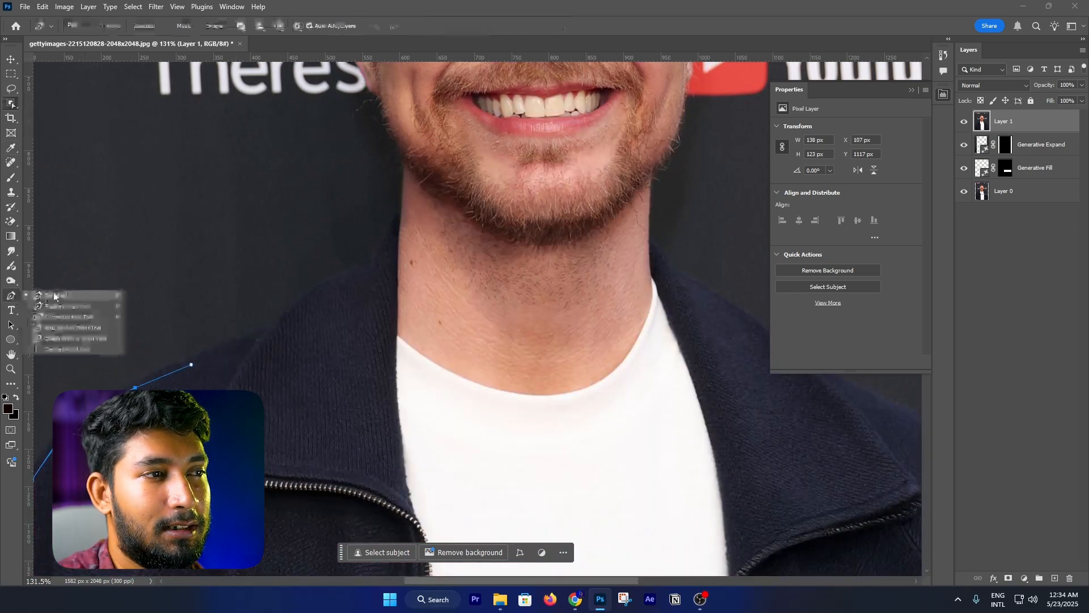
pyautogui.press('z')
pyautogui.moveTo(197, 365); pyautogui.dragTo(226, 377)
pyautogui.press('p')
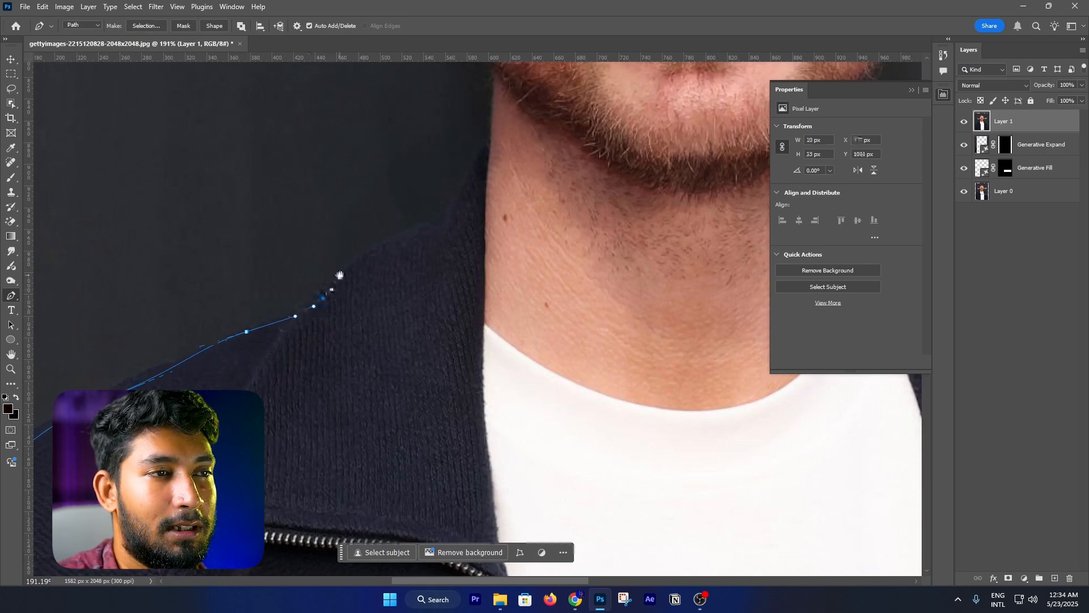
# - Trace the path around the left side of the collar and up onto the neck edge
pyautogui.moveTo(340, 275); pyautogui.dragTo(306, 329)
pyautogui.moveTo(370, 294); pyautogui.dragTo(347, 382)
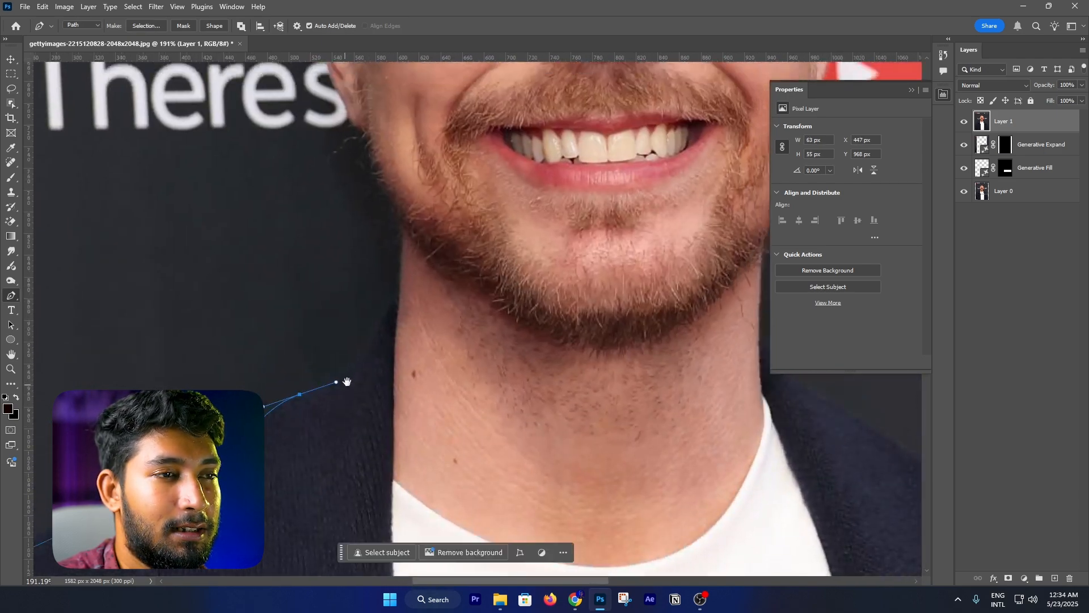
pyautogui.moveTo(378, 337); pyautogui.dragTo(363, 353)
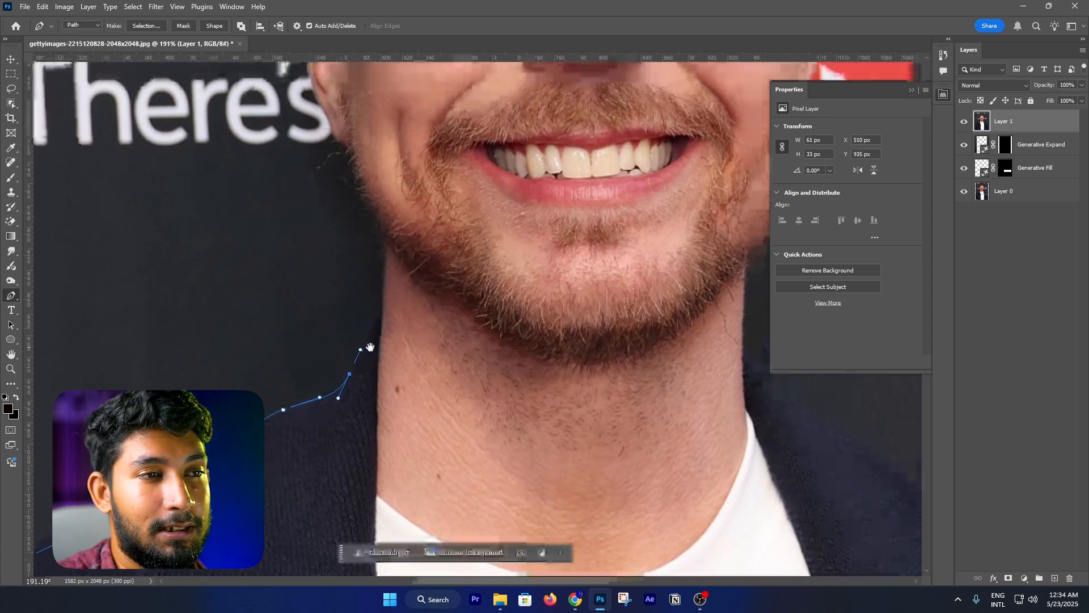
pyautogui.click(384, 269)
# - Extend the path from the neck along the bearded left jaw to the bottom of the ear
pyautogui.press('z')
pyautogui.moveTo(386, 252); pyautogui.dragTo(379, 380)
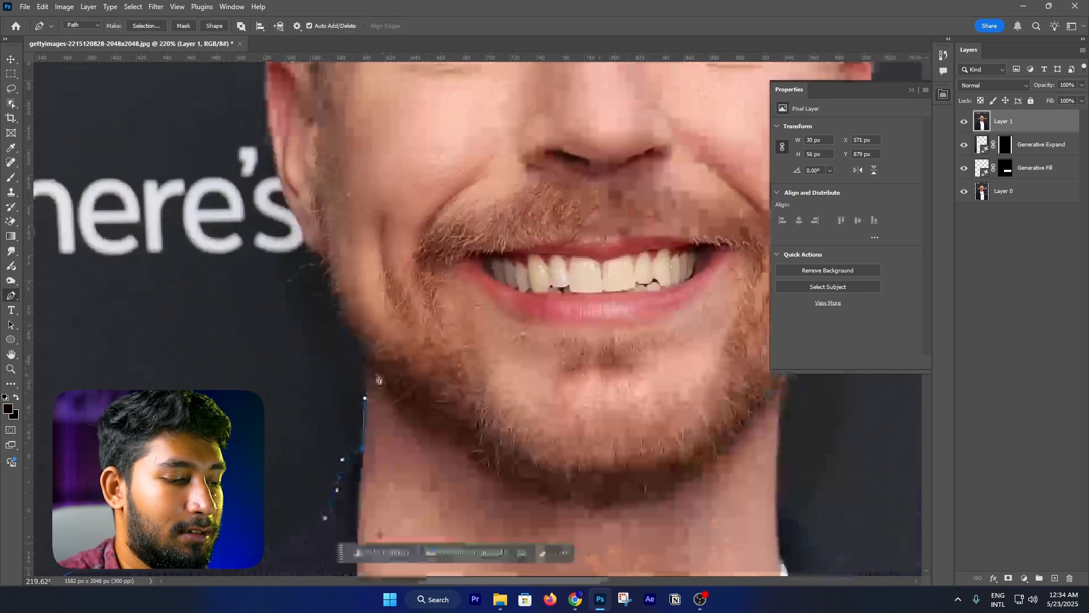
pyautogui.press('p')
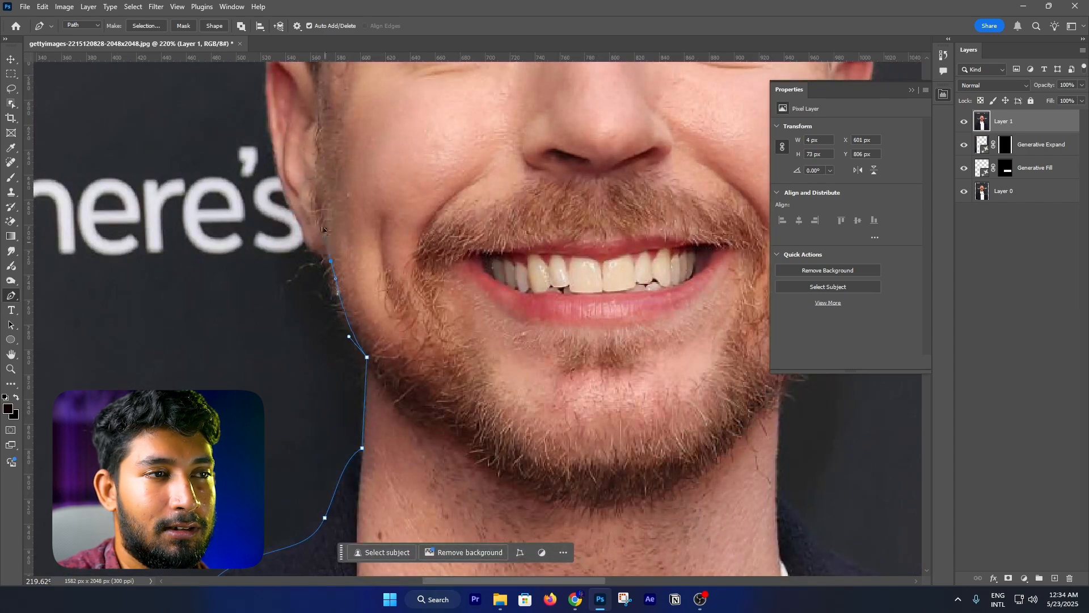
pyautogui.click(314, 247)
pyautogui.moveTo(317, 238); pyautogui.dragTo(329, 297)
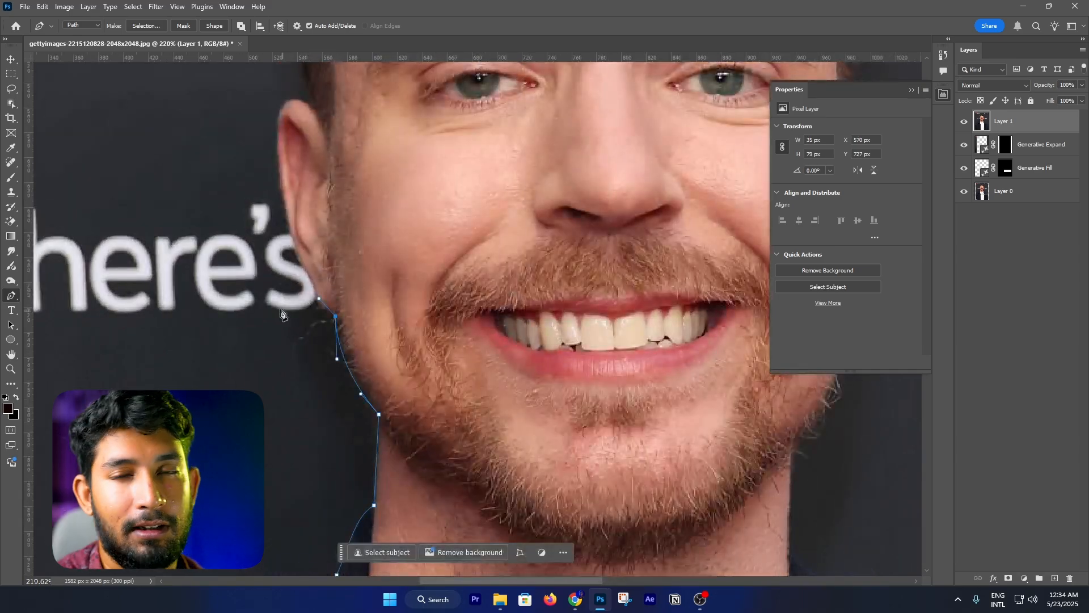
# - Trace the path around the left ear, over the hair and down the right side of the head to the neck
pyautogui.click(181, 185)
pyautogui.moveTo(187, 142); pyautogui.dragTo(188, 288)
pyautogui.click(188, 121)
pyautogui.moveTo(227, 142); pyautogui.dragTo(182, 301)
pyautogui.moveTo(319, 180); pyautogui.dragTo(359, 166)
pyautogui.moveTo(410, 172); pyautogui.dragTo(473, 171)
pyautogui.moveTo(542, 203); pyautogui.dragTo(585, 228)
pyautogui.moveTo(534, 454)
pyautogui.mouseDown()
pyautogui.moveTo(531, 273)
pyautogui.moveTo(529, 288)
pyautogui.mouseUp()
pyautogui.moveTo(523, 295); pyautogui.dragTo(521, 312)
pyautogui.moveTo(511, 431); pyautogui.dragTo(524, 261)
pyautogui.moveTo(494, 341); pyautogui.dragTo(491, 353)
# - Continue the path over the right shoulder and down the outer edge of the right sleeve
pyautogui.moveTo(170, 129); pyautogui.dragTo(195, 151)
pyautogui.moveTo(454, 369); pyautogui.dragTo(223, 169)
pyautogui.moveTo(351, 222); pyautogui.dragTo(406, 254)
pyautogui.moveTo(485, 366); pyautogui.dragTo(501, 420)
pyautogui.moveTo(600, 299); pyautogui.dragTo(634, 424)
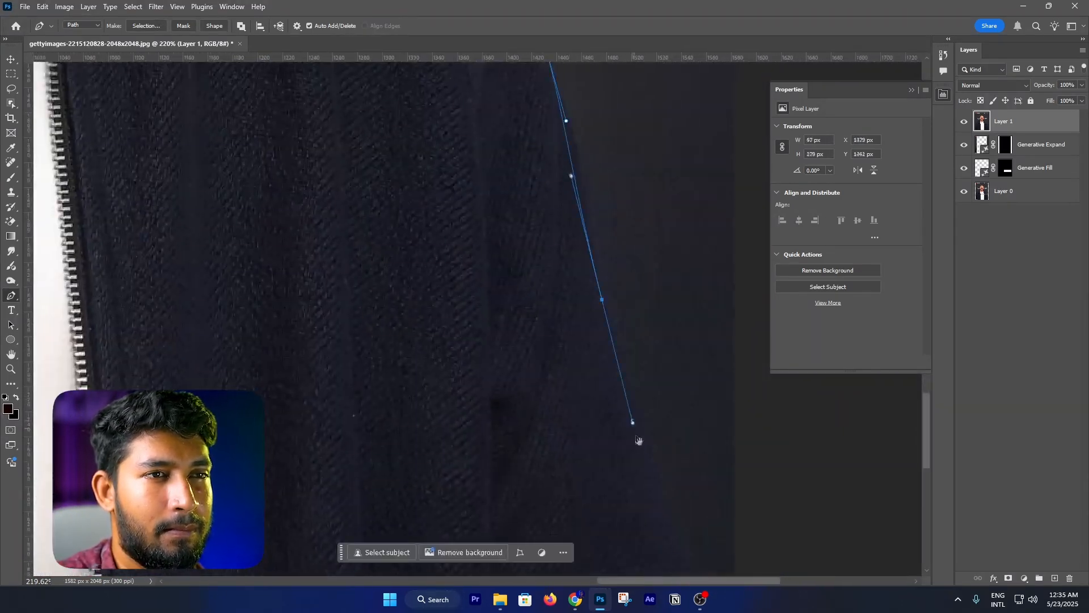
pyautogui.moveTo(639, 488); pyautogui.dragTo(602, 159)
# - Run the path below the bottom edge of the photo and close it at the starting anchor on the left sleeve
pyautogui.scroll(-10, 641, 454)
pyautogui.click(648, 496)
pyautogui.click(270, 473)
pyautogui.click(279, 417)
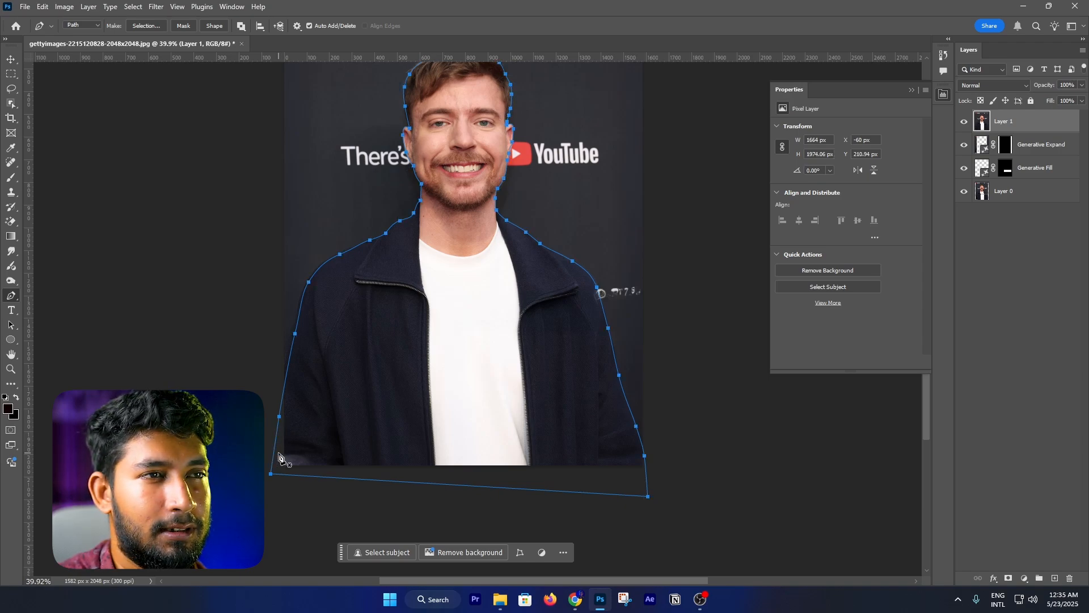
# - Convert the closed path into a new anti-aliased selection with a feather radius of 0 pixels
pyautogui.moveTo(398, 356); pyautogui.dragTo(329, 378)
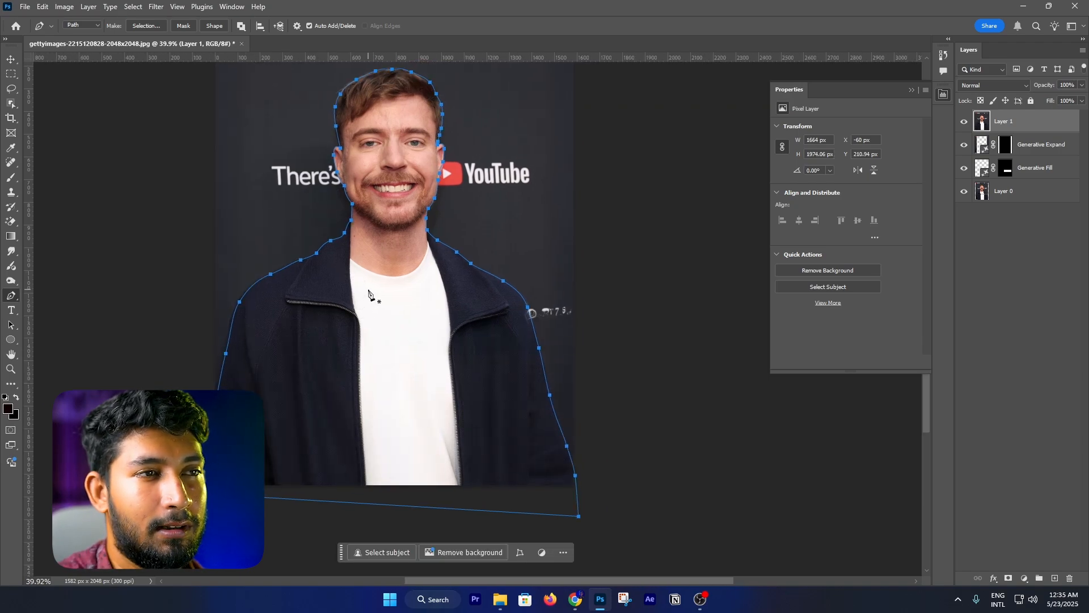
pyautogui.rightClick(392, 220)
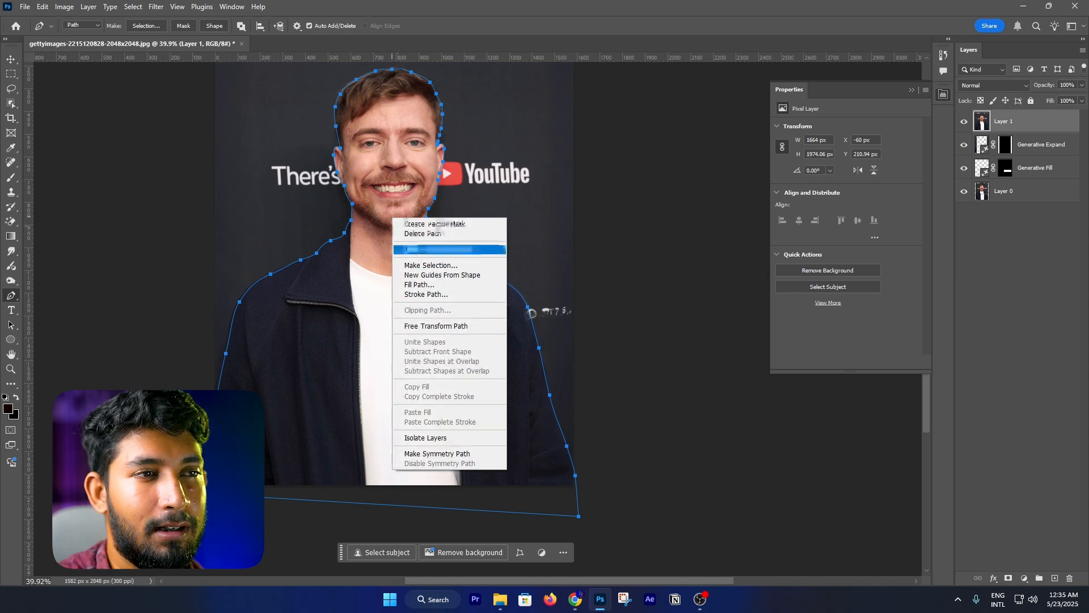
pyautogui.click(458, 266)
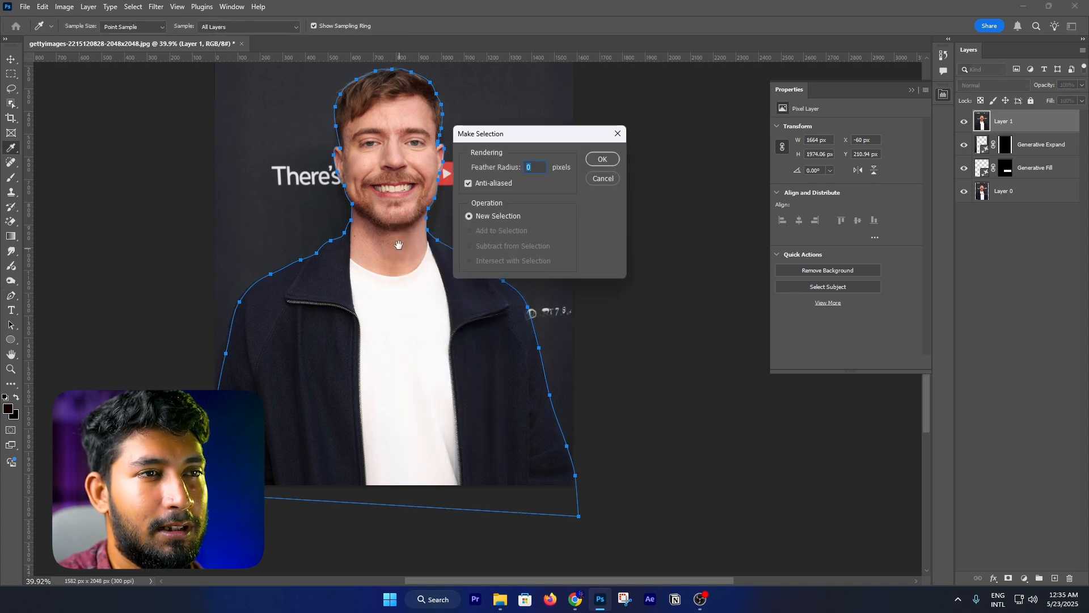
pyautogui.click(603, 160)
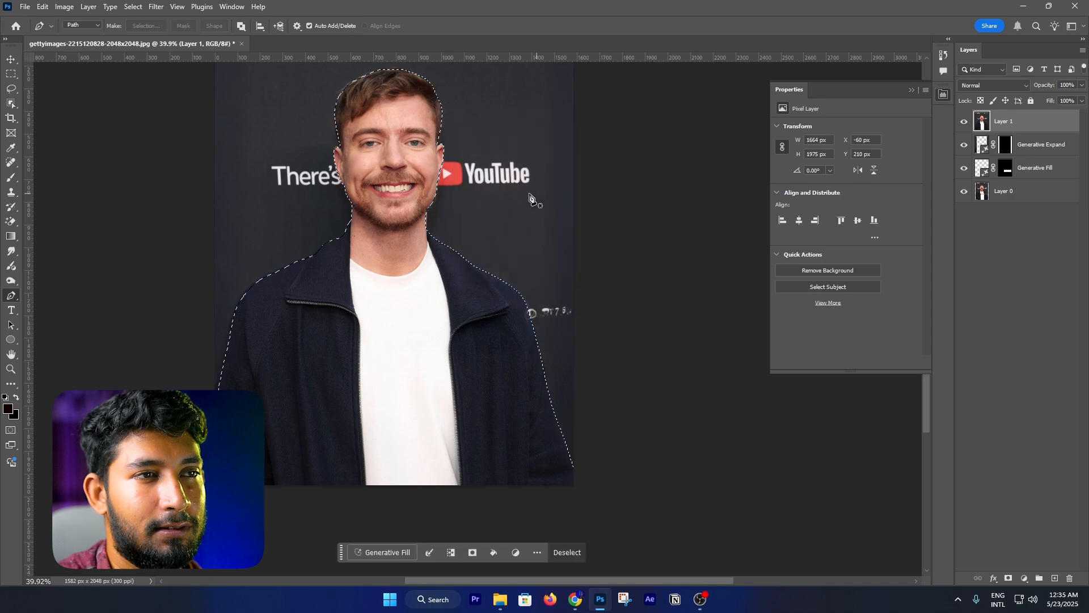
# - Add a layer mask to Layer 1 from the selection and hide the Generative Expand, Generative Fill and Layer 0 layers
pyautogui.click(1006, 574)
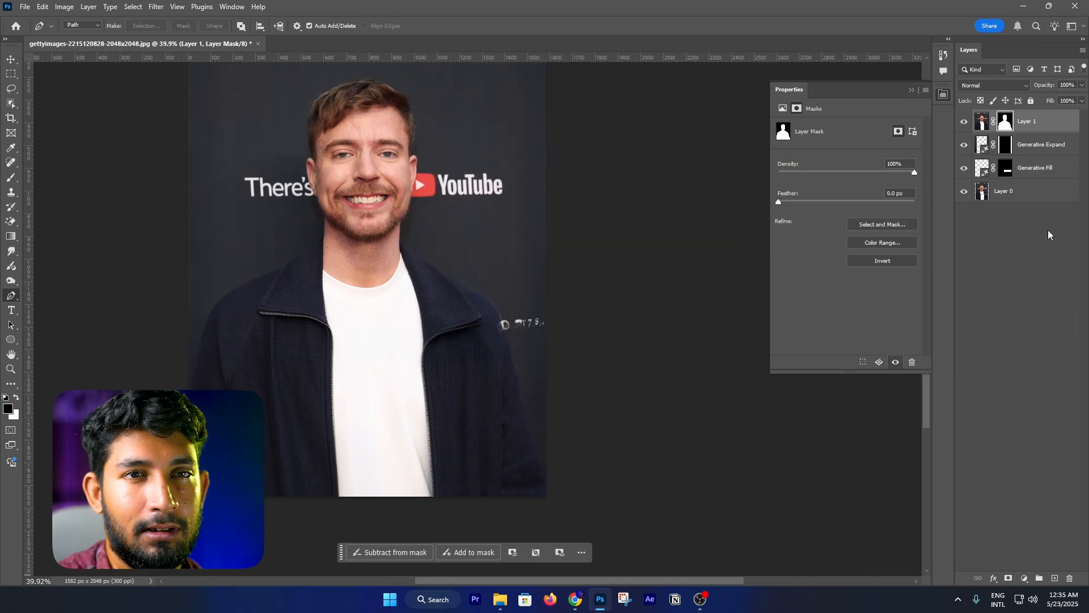
pyautogui.moveTo(964, 145); pyautogui.dragTo(966, 195)
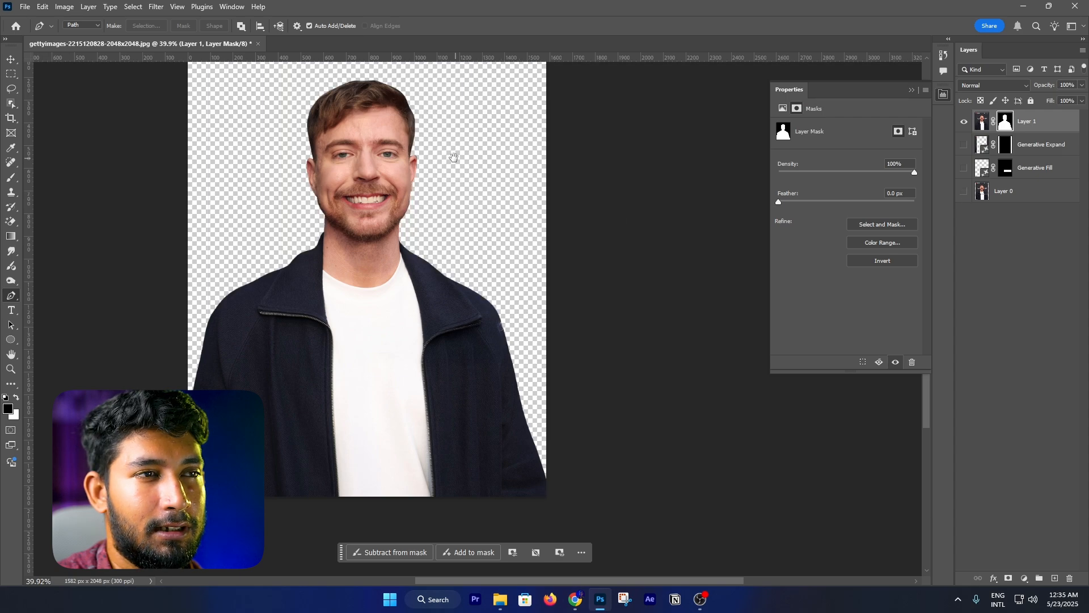
pyautogui.moveTo(454, 158); pyautogui.dragTo(428, 187)
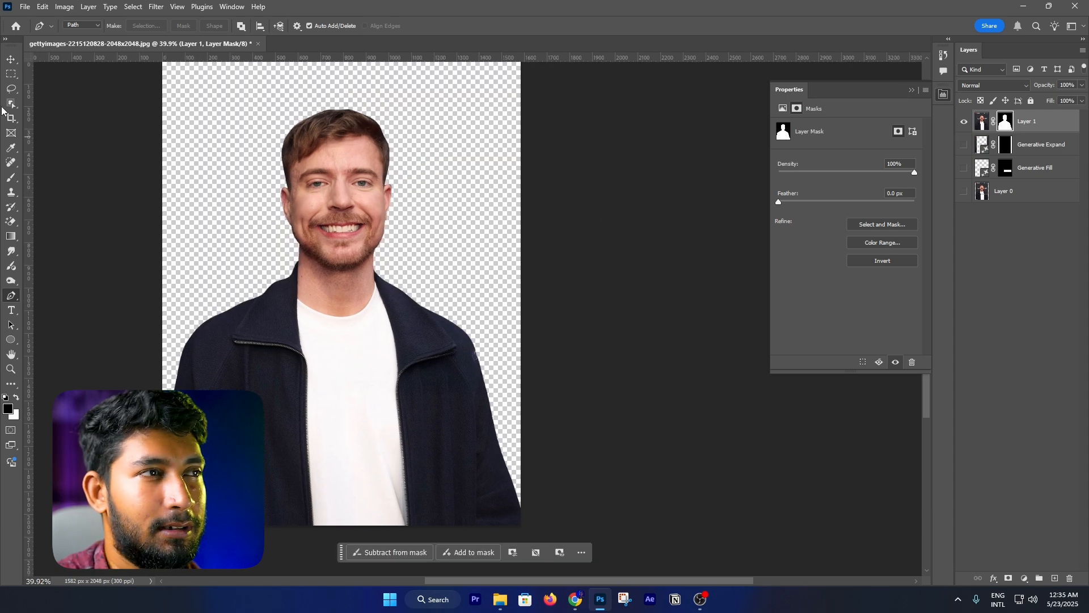
# - Open Layer 1's mask in Select and Mask
pyautogui.press('v')
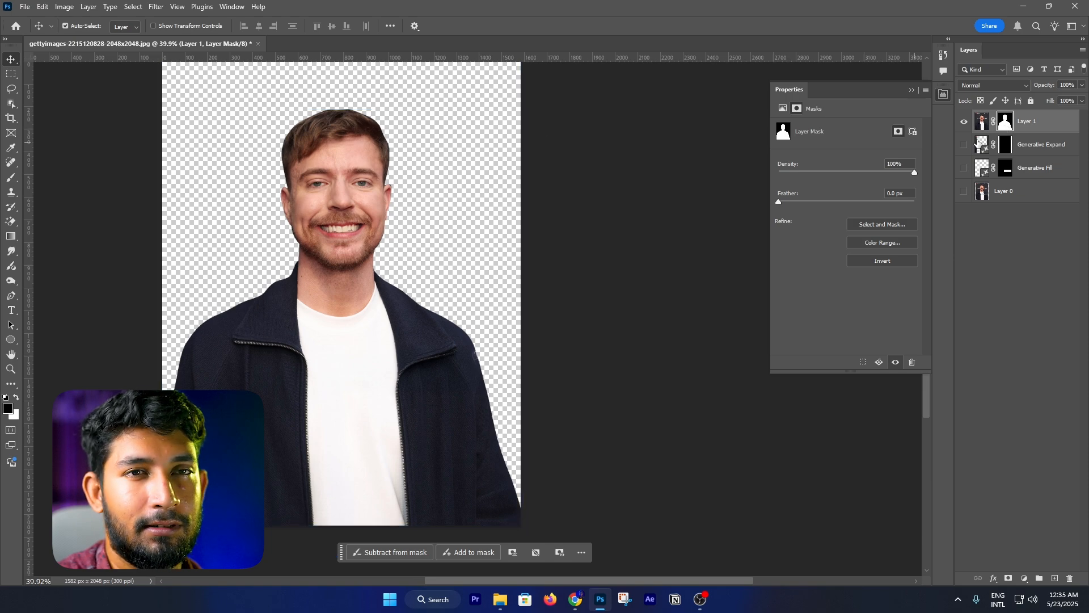
pyautogui.rightClick(1005, 121)
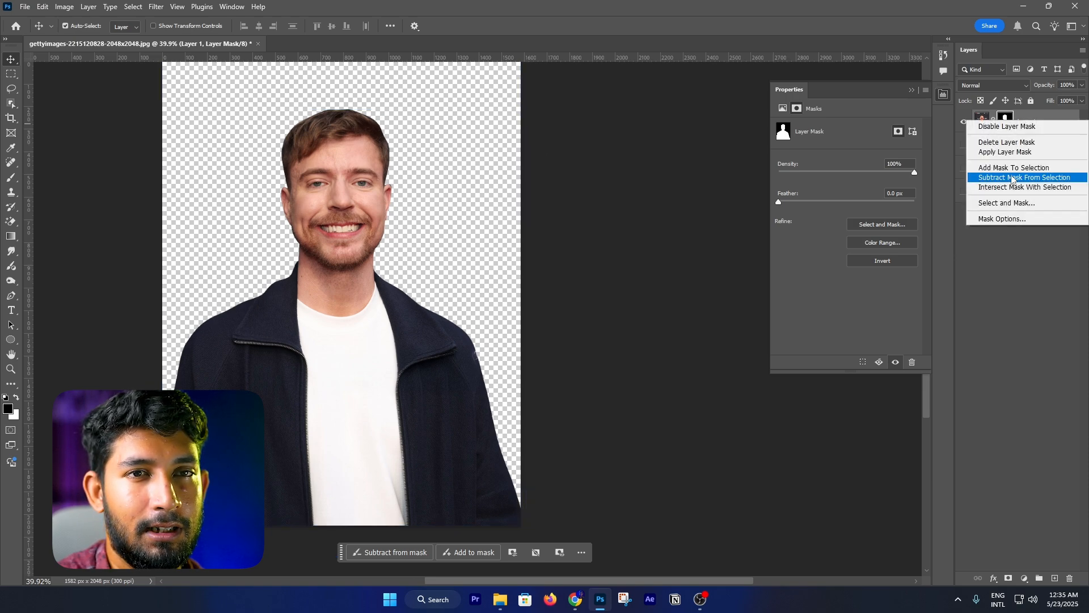
pyautogui.click(1001, 204)
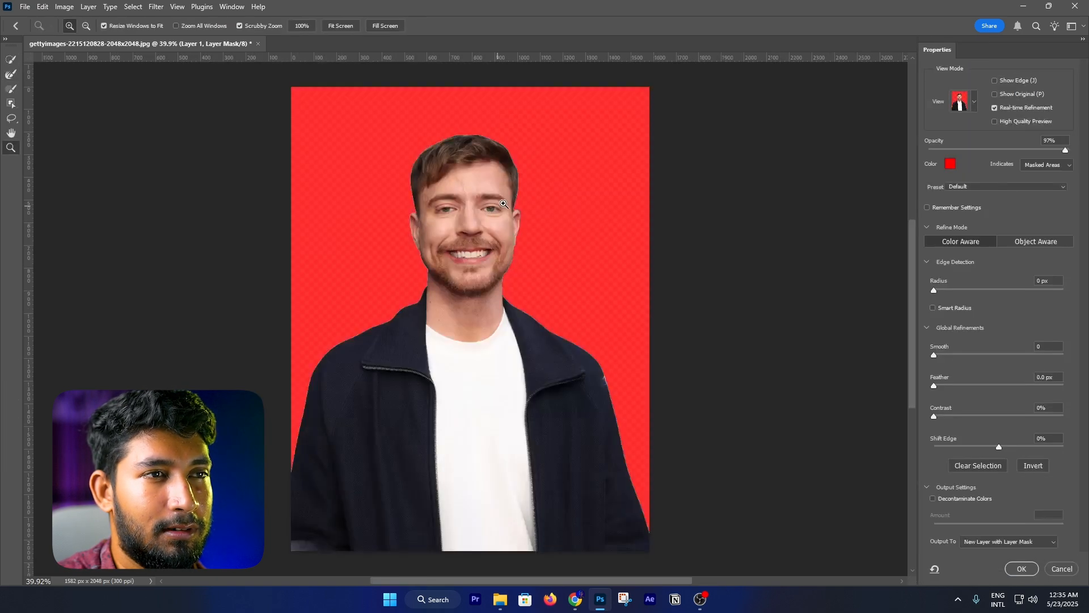
# - Brush along the hair outline with the Refine Edge Brush, from the right side over the top to the left
pyautogui.scroll(5, 592, 242)
pyautogui.moveTo(592, 243)
pyautogui.mouseDown()
pyautogui.moveTo(526, 228)
pyautogui.moveTo(521, 256)
pyautogui.mouseUp()
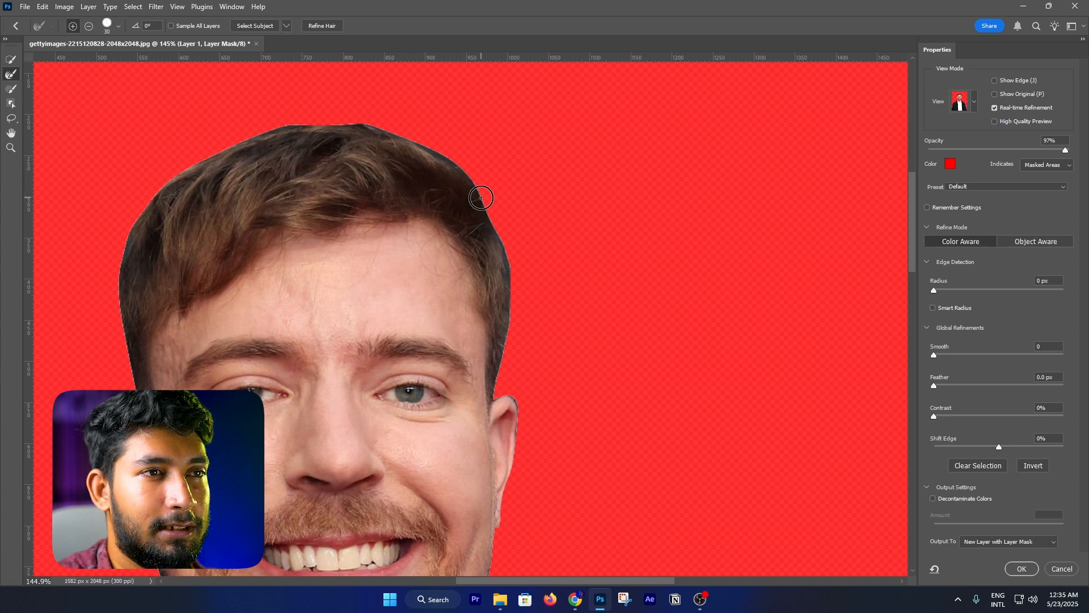
pyautogui.moveTo(486, 208)
pyautogui.mouseDown()
pyautogui.moveTo(514, 309)
pyautogui.moveTo(500, 385)
pyautogui.moveTo(505, 267)
pyautogui.mouseUp()
pyautogui.moveTo(456, 154)
pyautogui.mouseDown()
pyautogui.moveTo(409, 134)
pyautogui.moveTo(433, 151)
pyautogui.moveTo(368, 131)
pyautogui.moveTo(274, 134)
pyautogui.moveTo(177, 182)
pyautogui.moveTo(206, 163)
pyautogui.moveTo(126, 239)
pyautogui.moveTo(116, 305)
pyautogui.moveTo(131, 384)
pyautogui.moveTo(174, 372)
pyautogui.moveTo(261, 153)
pyautogui.mouseUp()
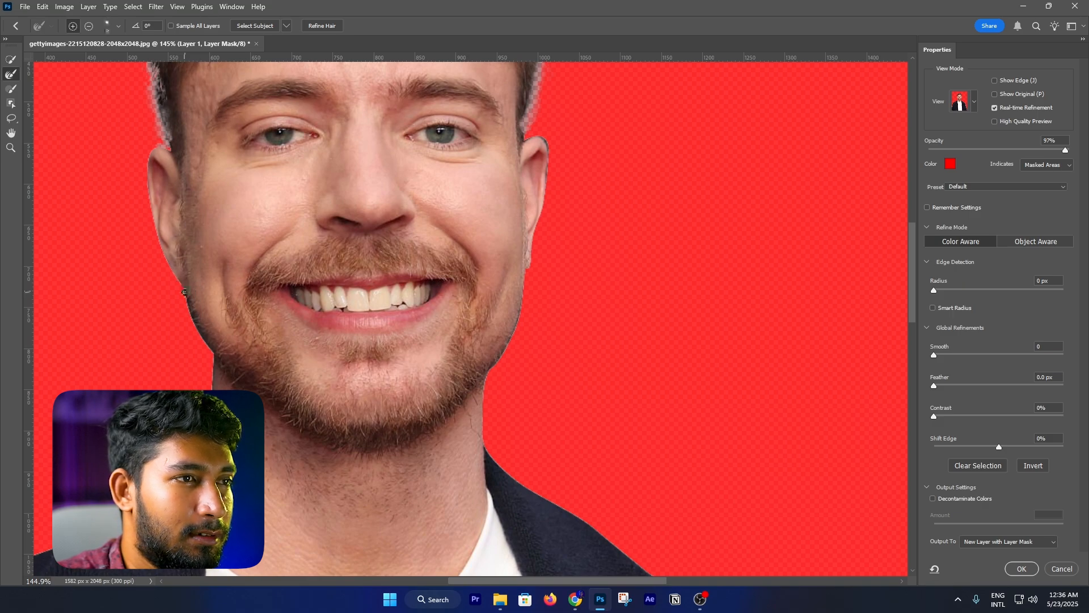
pyautogui.scroll(-7, 461, 251)
pyautogui.hscroll(4, 462, 250)
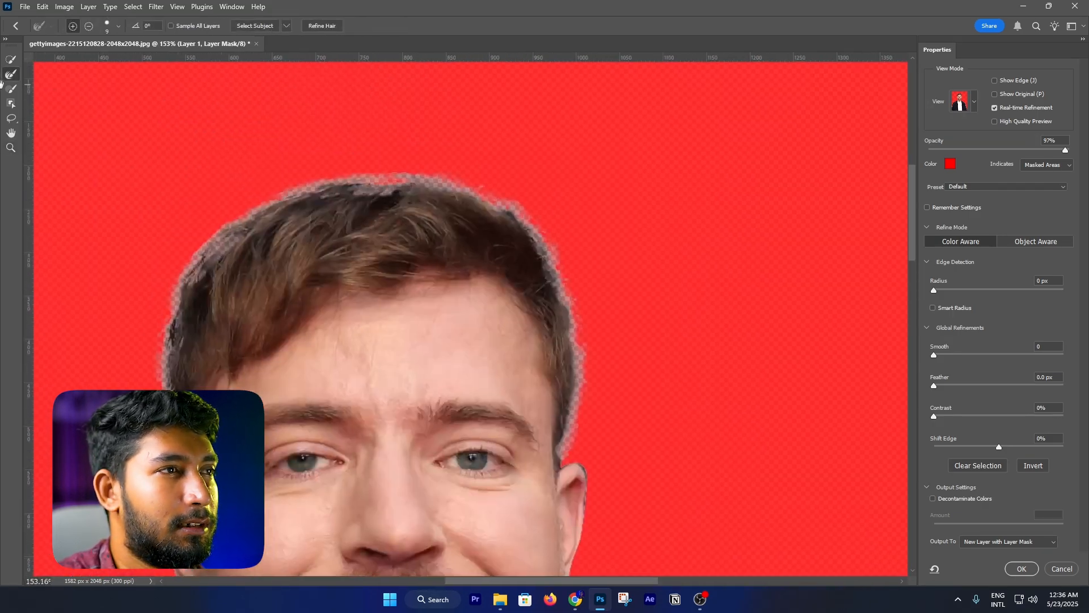
# - Turn on Decontaminate Colors at 100% and output the refined cutout to a new layer with layer mask
pyautogui.scroll(-5, 341, 318)
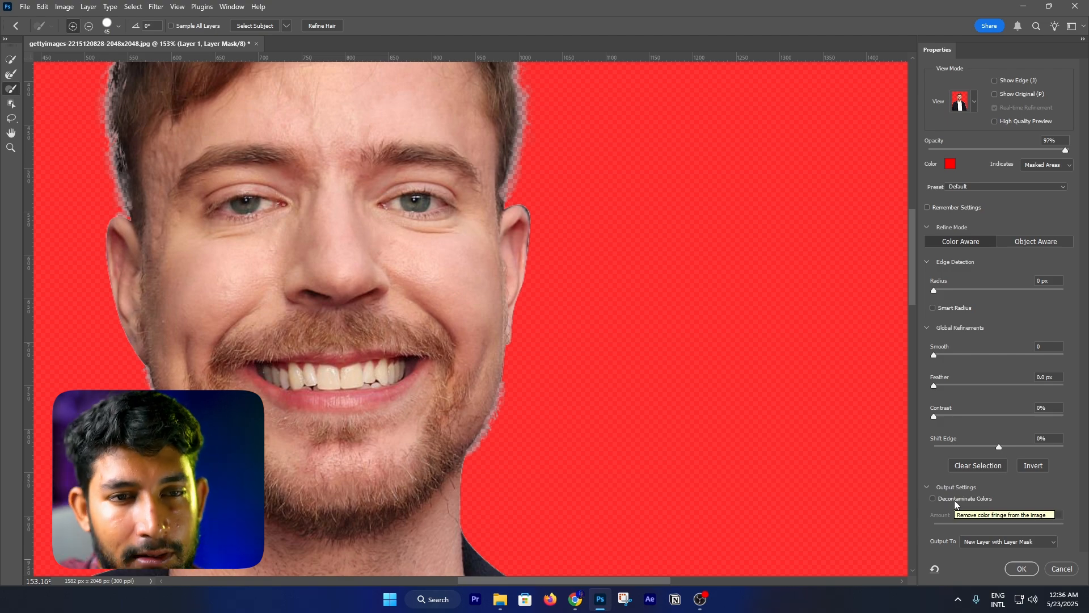
pyautogui.scroll(2, 560, 260)
pyautogui.press('r')
pyautogui.scroll(1, 535, 307)
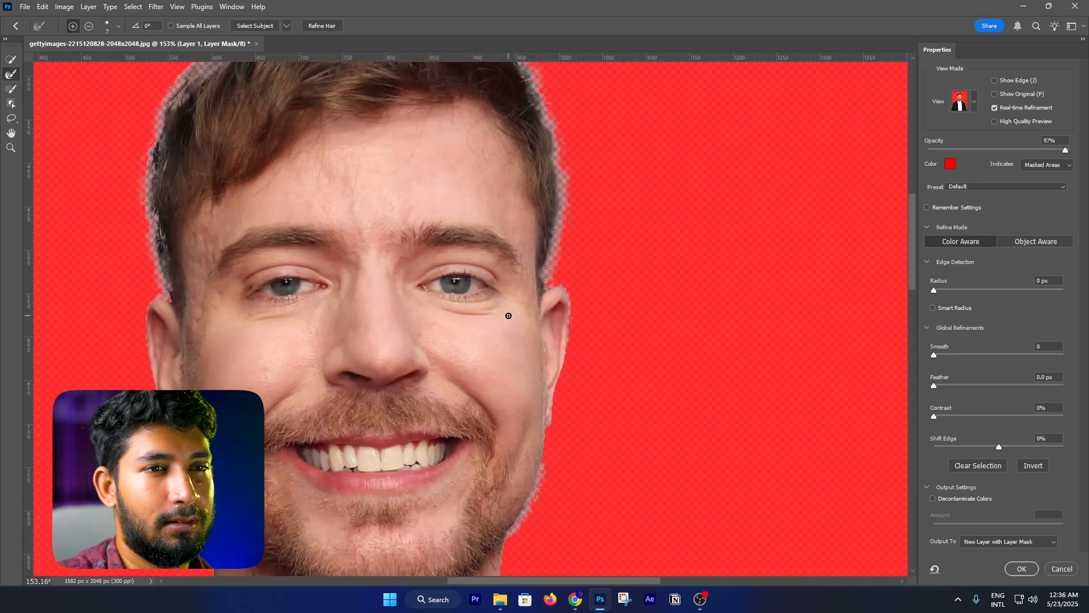
pyautogui.scroll(-4, 482, 333)
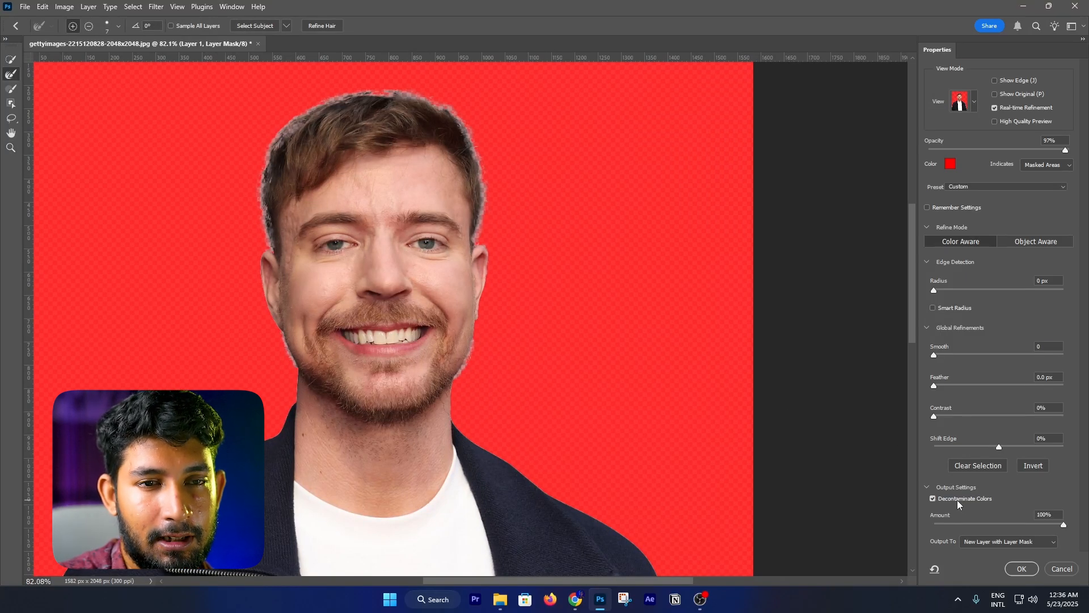
pyautogui.click(1022, 569)
pyautogui.scroll(-3, 349, 247)
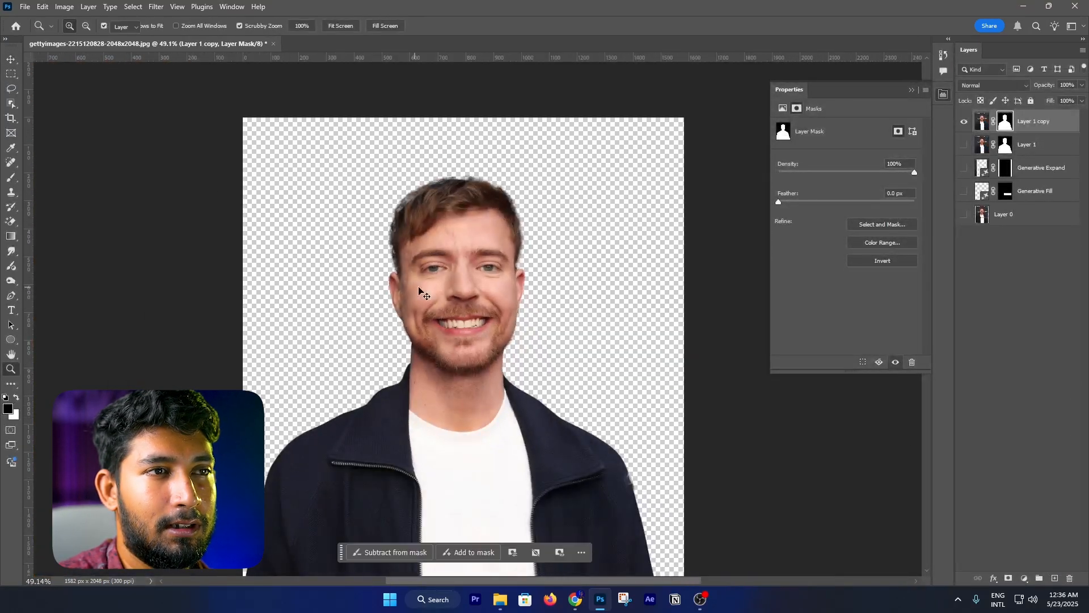
pyautogui.press('v')
pyautogui.scroll(-1, 436, 195)
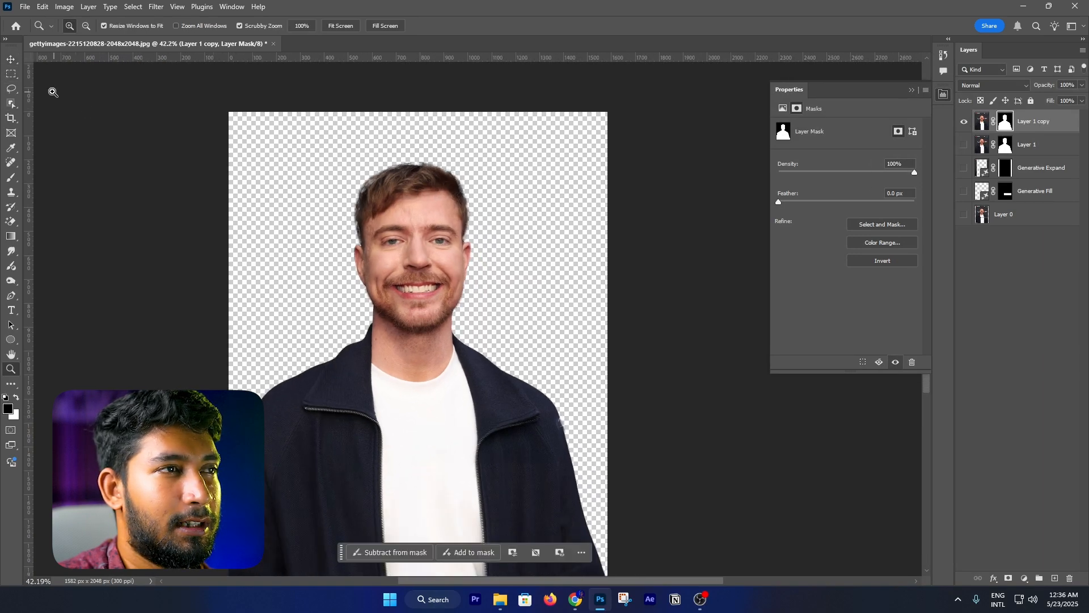
# - Create a new 2000 x 2000 px document at 72 ppi in RGB Color with a white background
pyautogui.click(24, 6)
pyautogui.click(34, 21)
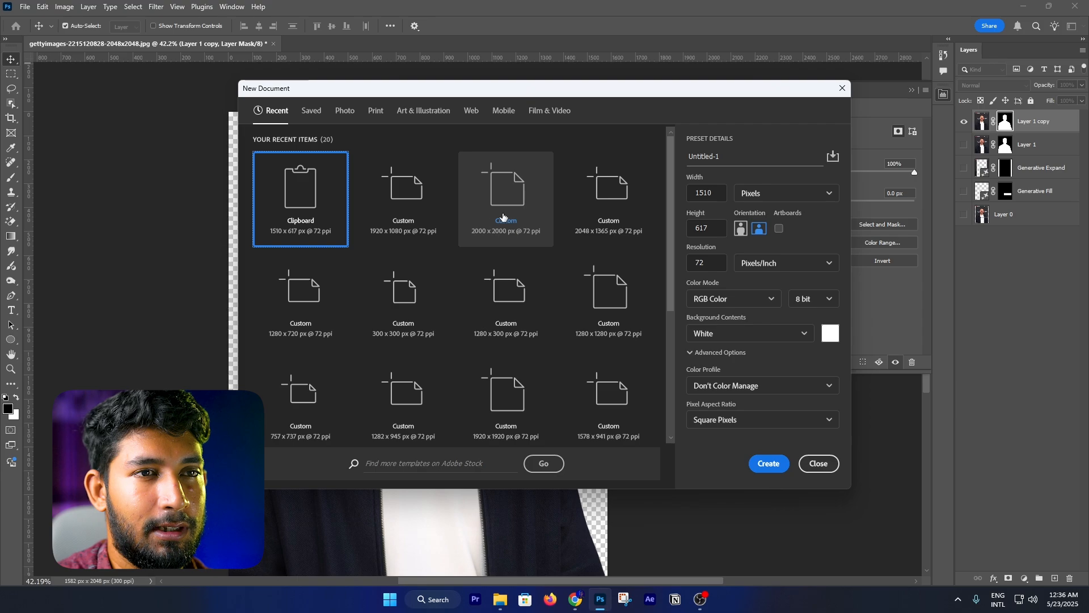
pyautogui.click(503, 214)
pyautogui.click(770, 463)
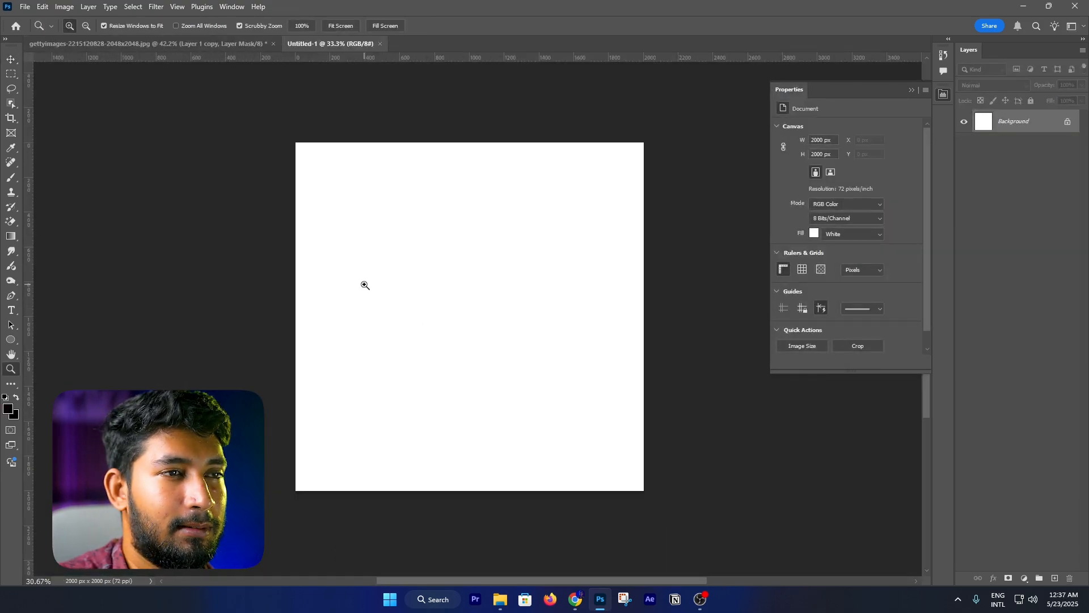
# - Copy the masked cutout layer from the getty image document into the new square document
pyautogui.click(164, 48)
pyautogui.moveTo(339, 252); pyautogui.dragTo(454, 296)
pyautogui.scroll(-2, 454, 296)
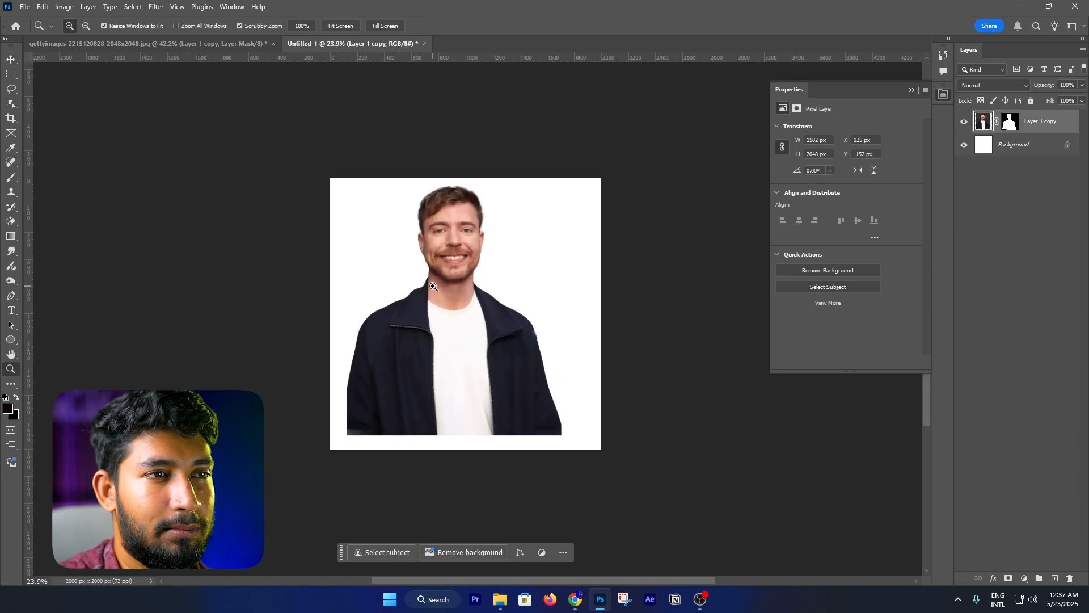
# - Scale the cutout up proportionally to 2051 x 2655 px and position it so the man fills the canvas
pyautogui.moveTo(496, 324); pyautogui.dragTo(504, 360)
pyautogui.hotkey('ctrl', 't')
pyautogui.moveTo(573, 329); pyautogui.dragTo(645, 326)
pyautogui.moveTo(581, 311); pyautogui.dragTo(553, 312)
pyautogui.press('Return')
pyautogui.press('z')
pyautogui.click(555, 314)
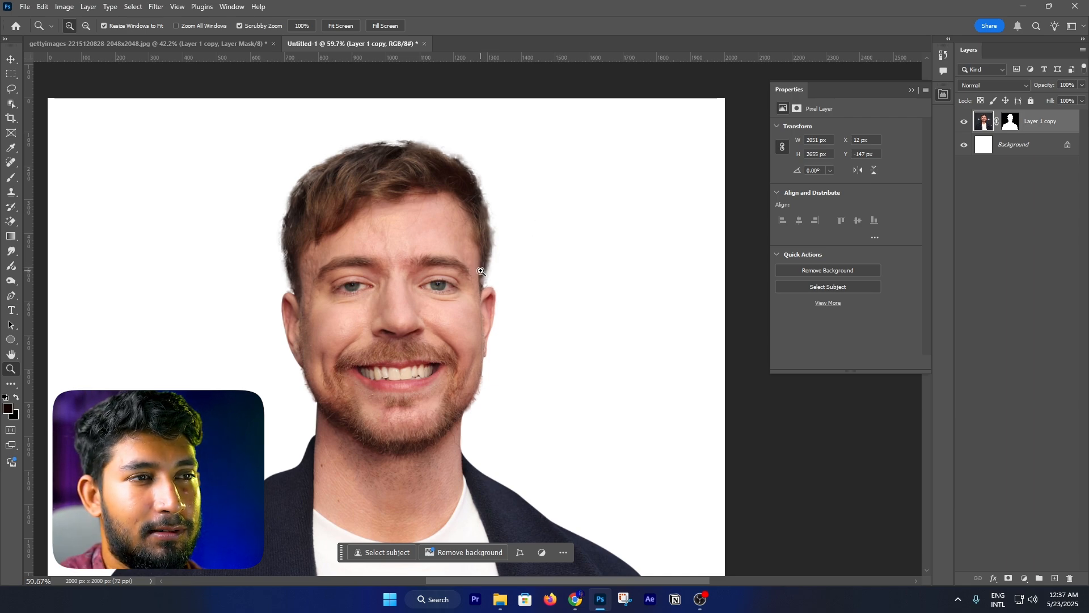
# - Duplicate the Layer 1 copy cutout layer and hide the original beneath it
pyautogui.hotkey('ctrl', 'j')
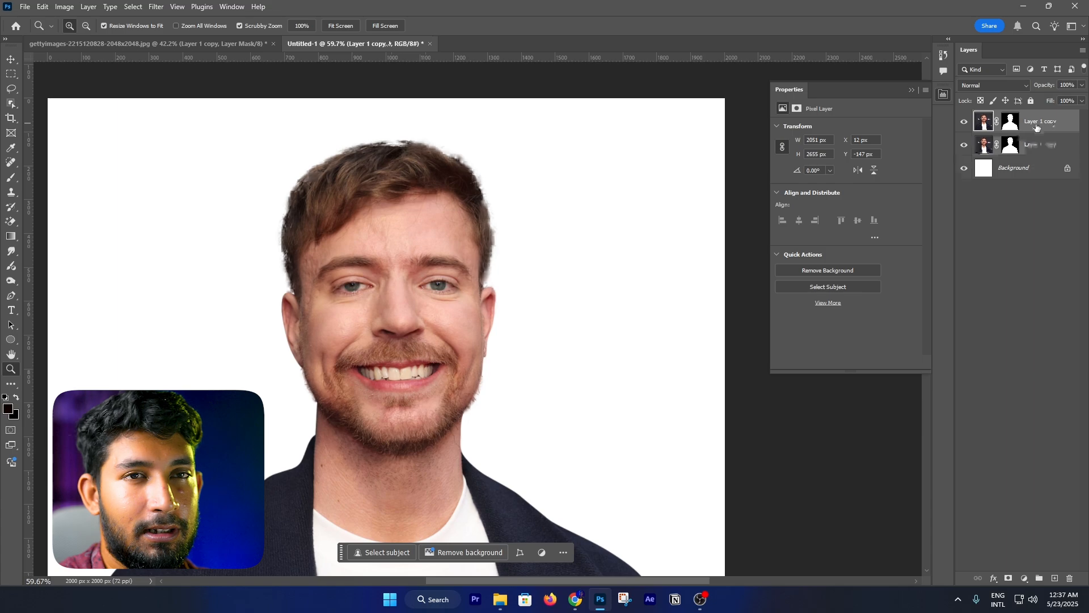
pyautogui.click(965, 145)
pyautogui.scroll(5, 551, 224)
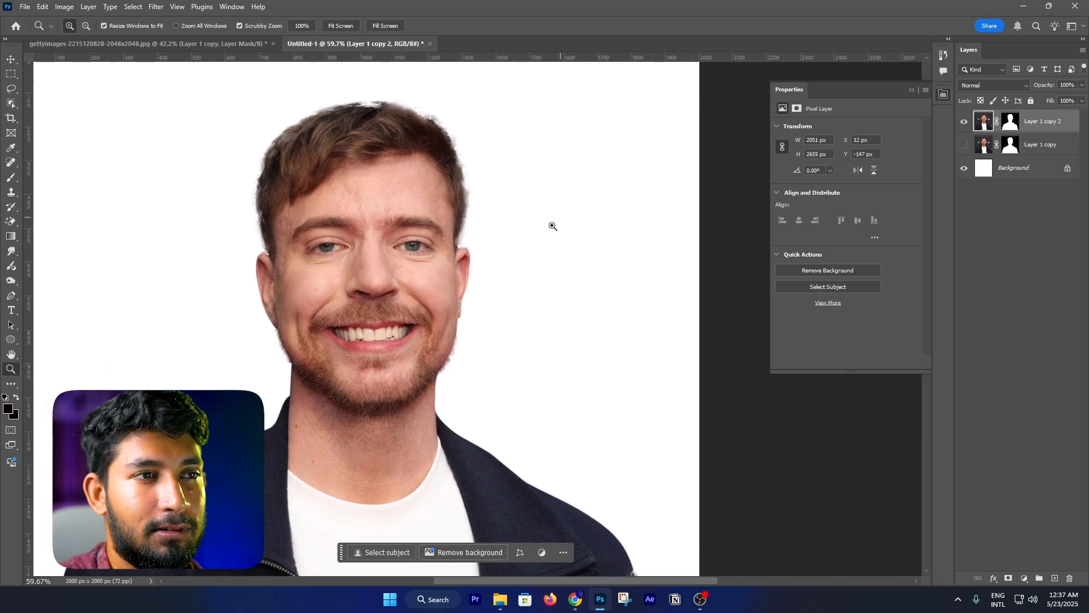
# - Save the document to the Desktop folder as teutorial.psd
pyautogui.hotkey('ctrl', 'shift', 's')
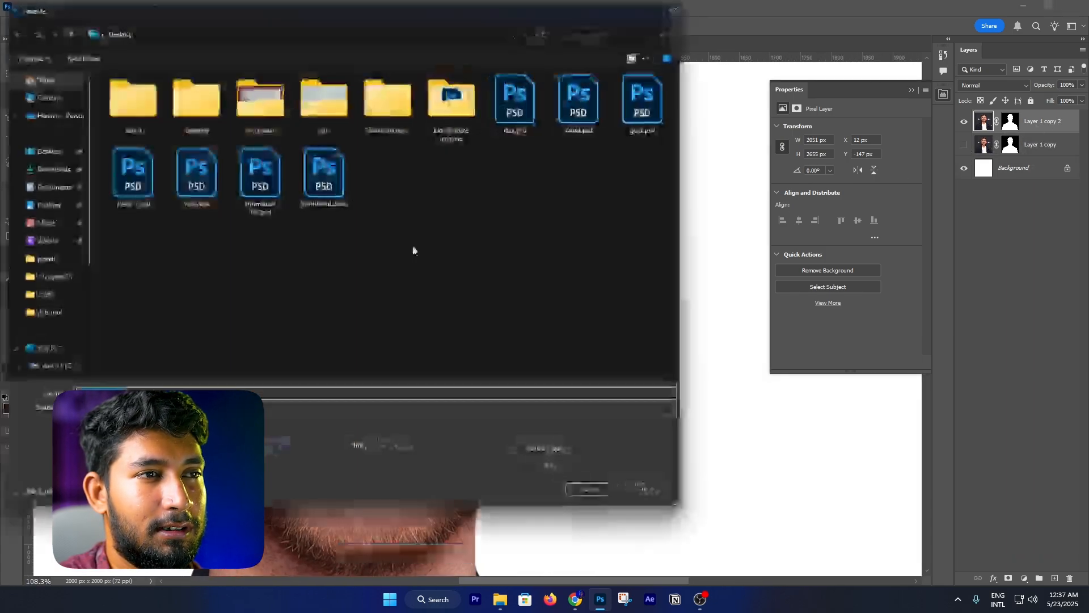
pyautogui.click(49, 151)
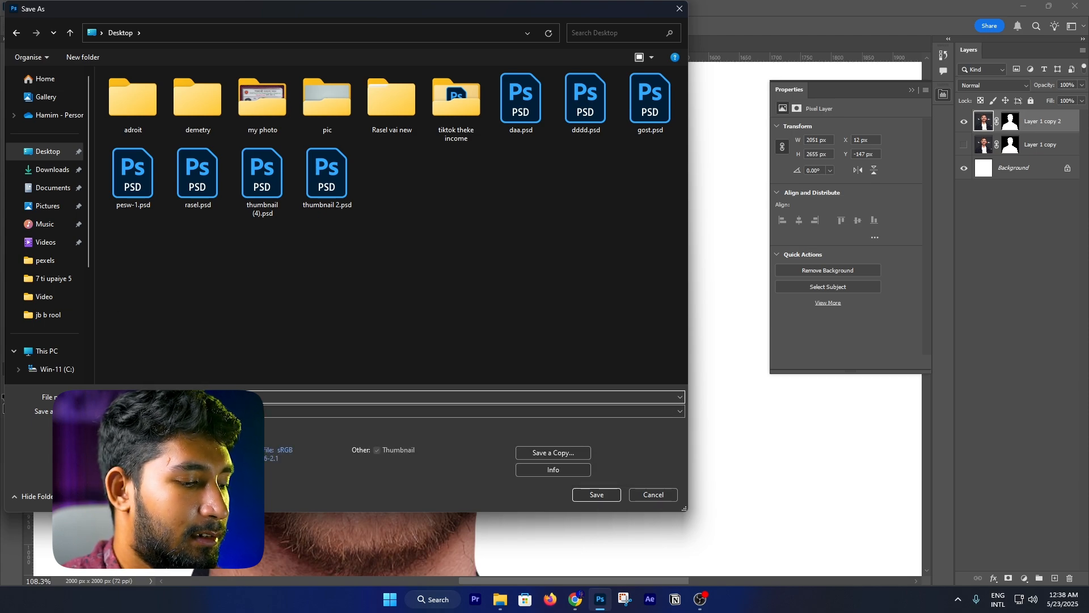
pyautogui.press('Escape')
# - Retouch the blemishes on the man's forehead using the Spot Healing Brush with a reduced brush size
pyautogui.rightClick(11, 163)
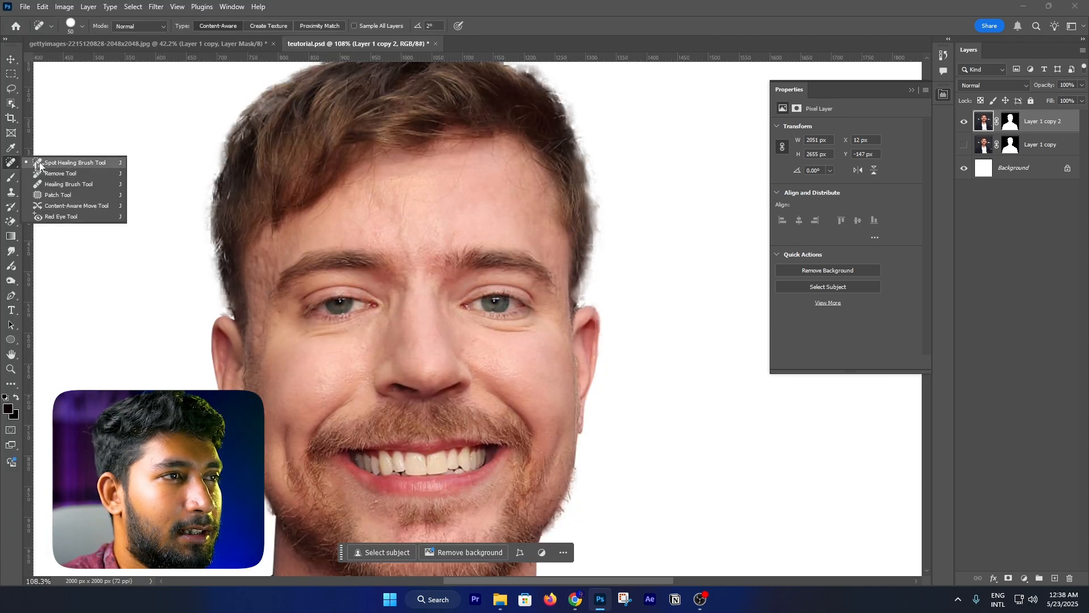
pyautogui.click(68, 164)
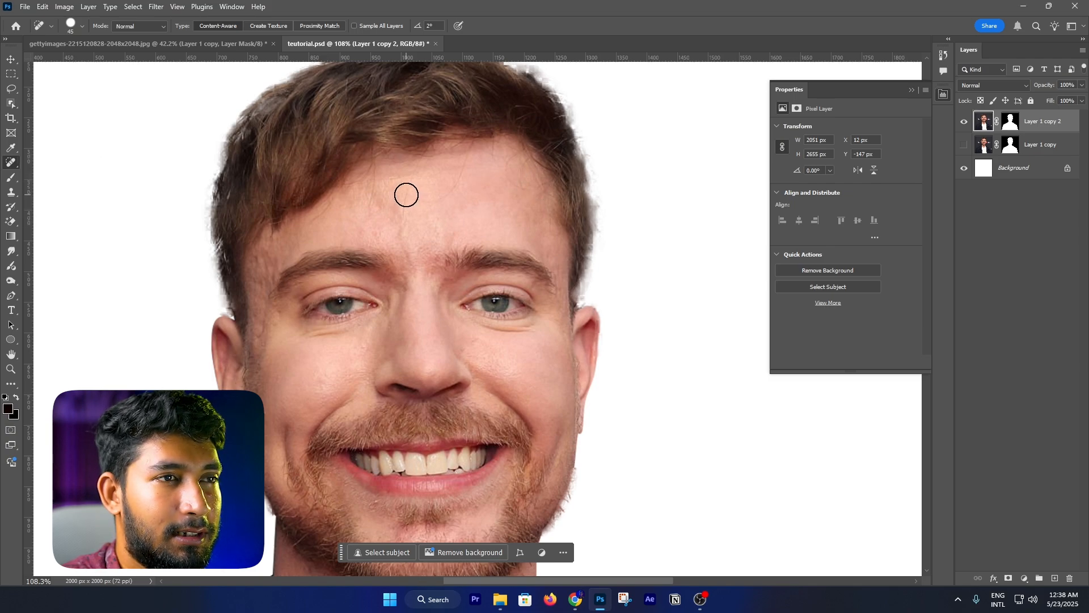
pyautogui.press('[')
pyautogui.press('[')
pyautogui.press('[')
pyautogui.press('[')
pyautogui.press('[')
pyautogui.moveTo(406, 187)
pyautogui.mouseDown()
pyautogui.moveTo(403, 229)
pyautogui.moveTo(467, 166)
pyautogui.moveTo(457, 188)
pyautogui.moveTo(480, 93)
pyautogui.mouseUp()
pyautogui.click(376, 192)
pyautogui.moveTo(409, 159); pyautogui.dragTo(423, 186)
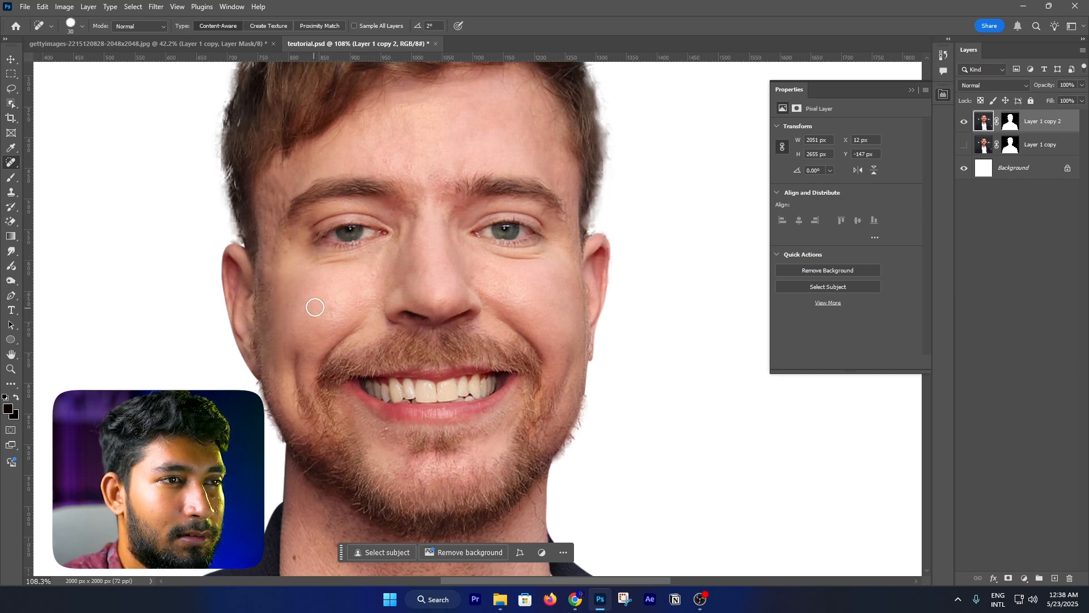
# - Reduce the healing brush to 20 px and clean up the remaining spots on the neck and forehead
pyautogui.moveTo(396, 350); pyautogui.dragTo(367, 208)
pyautogui.press('[')
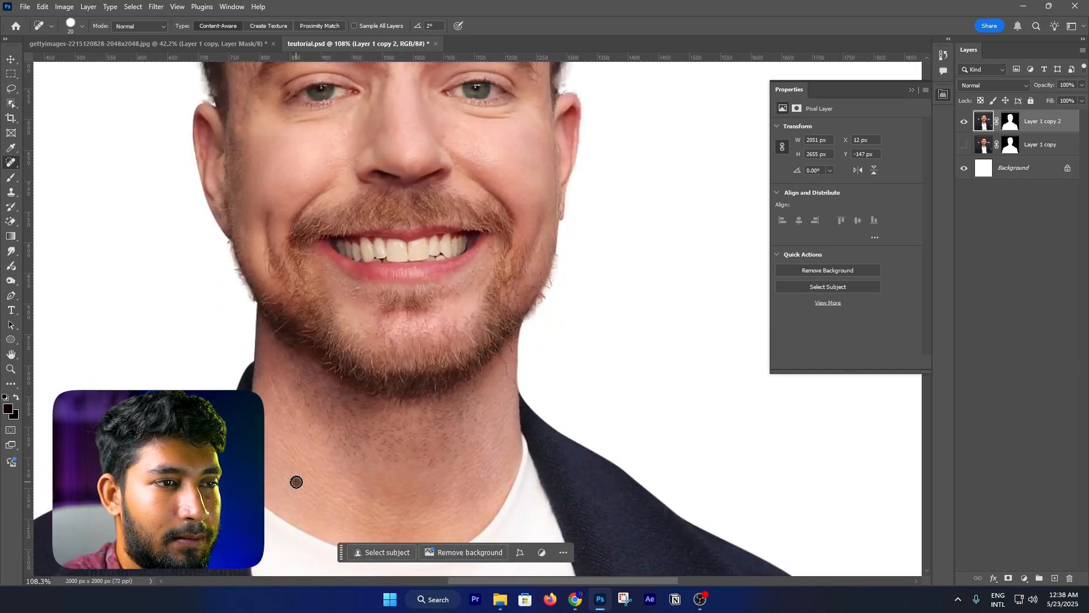
pyautogui.scroll(3, 479, 416)
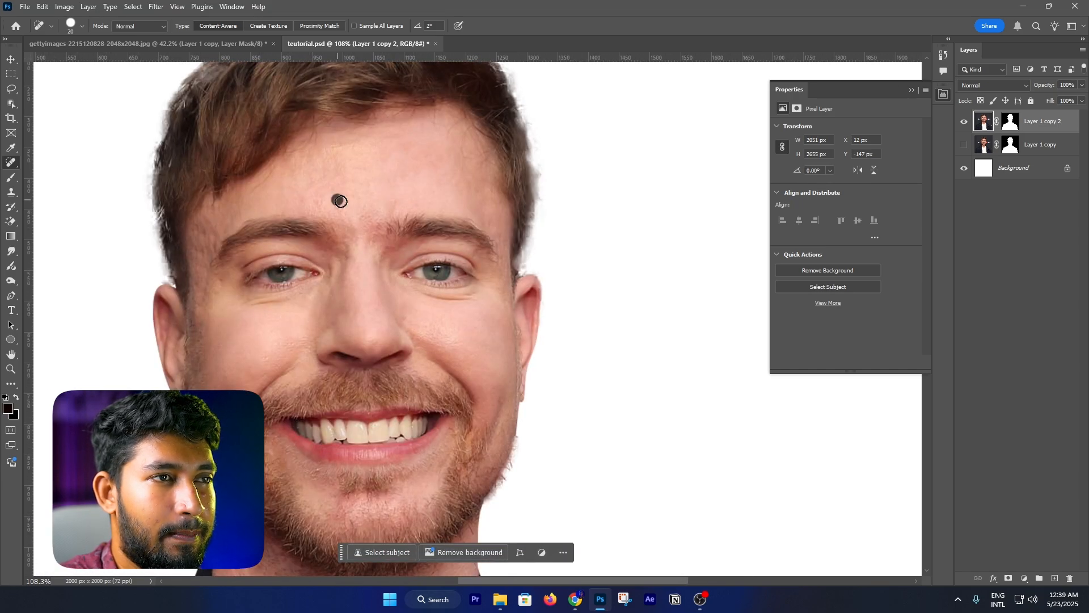
pyautogui.press('z')
pyautogui.scroll(-5, 416, 212)
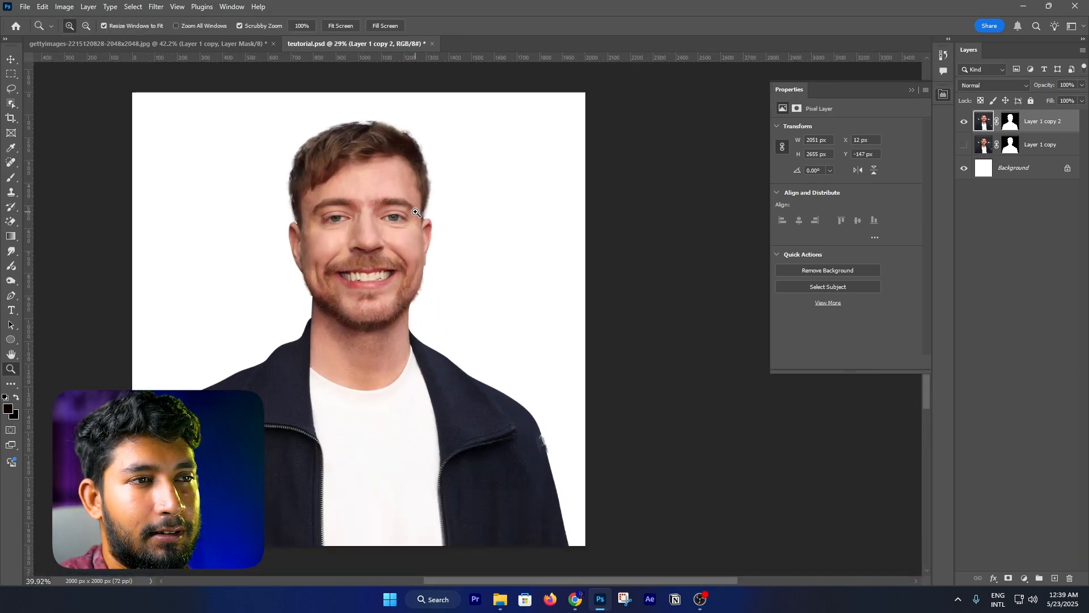
pyautogui.scroll(-1, 416, 212)
pyautogui.press('j')
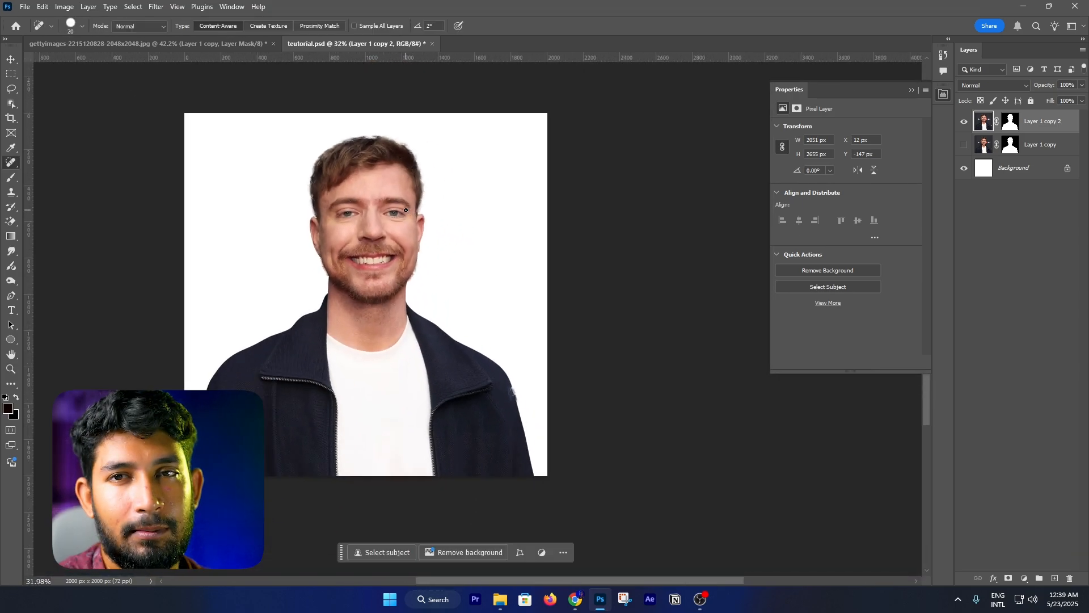
pyautogui.click(4, 59)
pyautogui.press('z')
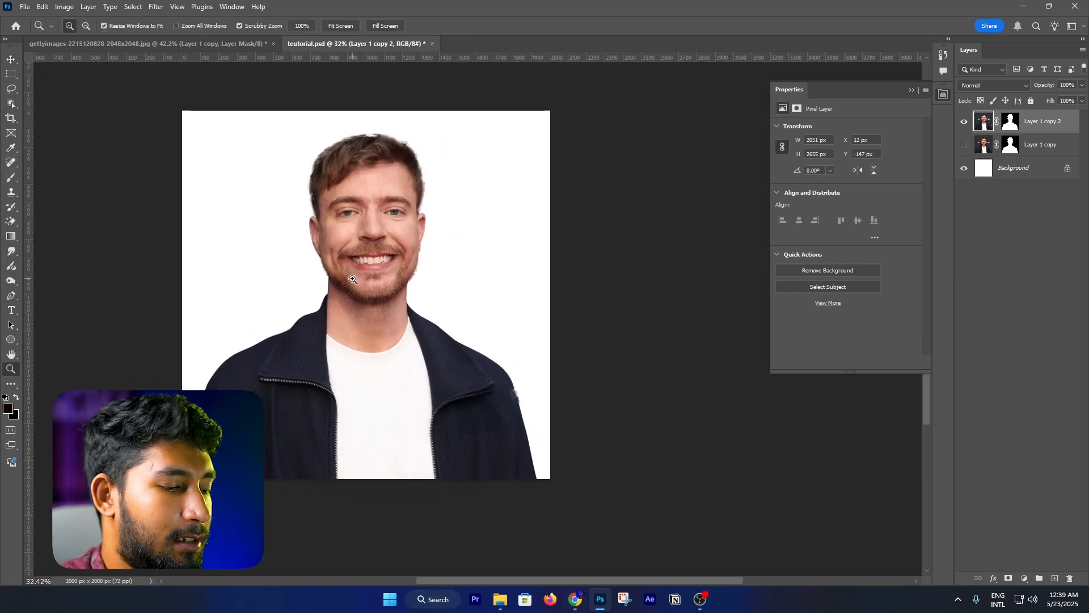
# - Paste the copied room interior image and place its layer directly below the visible cutout layer
pyautogui.hotkey('ctrl', 'v')
pyautogui.scroll(-1, 363, 288)
pyautogui.moveTo(1005, 122); pyautogui.dragTo(1010, 157)
# - Scale the room image to 564.49% and position it horizontally centred so it covers the whole canvas behind the man
pyautogui.hotkey('ctrl', 't')
pyautogui.moveTo(372, 264); pyautogui.dragTo(375, 68)
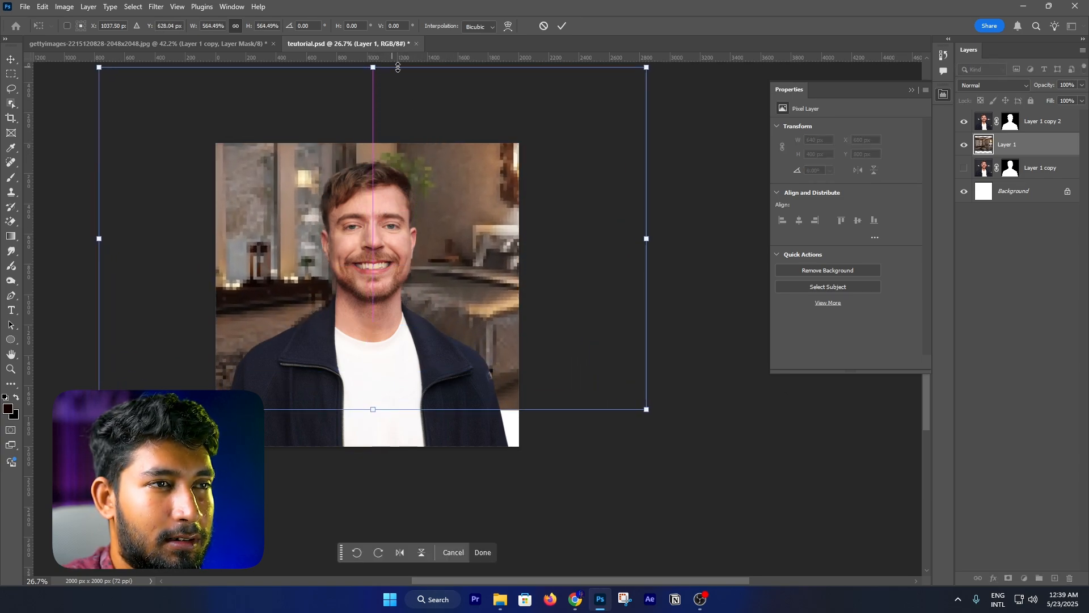
pyautogui.moveTo(415, 130); pyautogui.dragTo(409, 183)
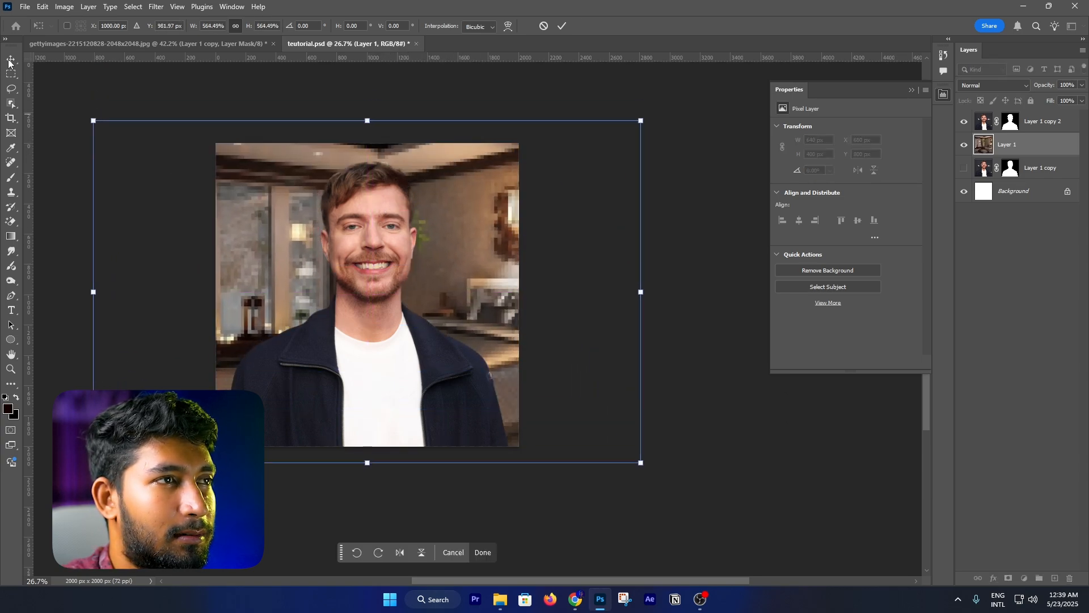
pyautogui.press('Return')
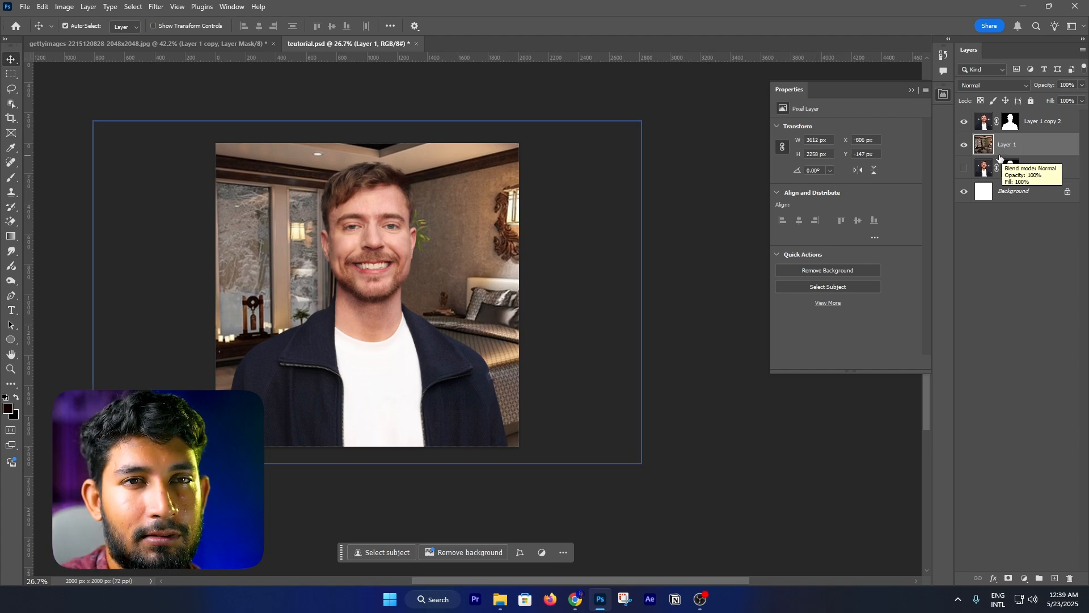
# - Convert the room image layer to a smart object and apply a Gaussian Blur with a radius of 23.5 pixels
pyautogui.rightClick(1024, 151)
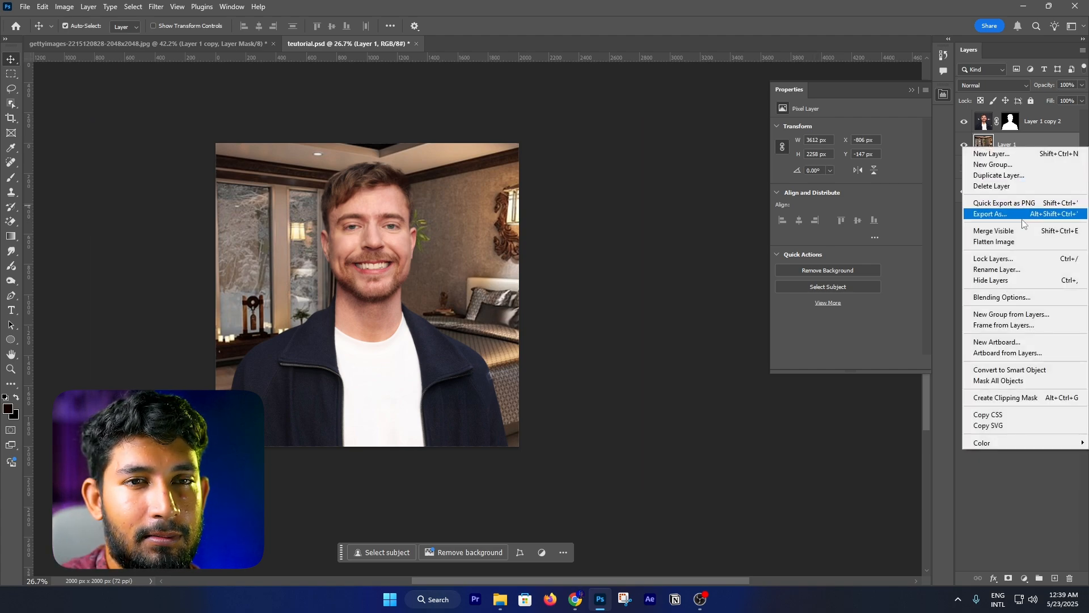
pyautogui.click(1016, 370)
pyautogui.click(151, 7)
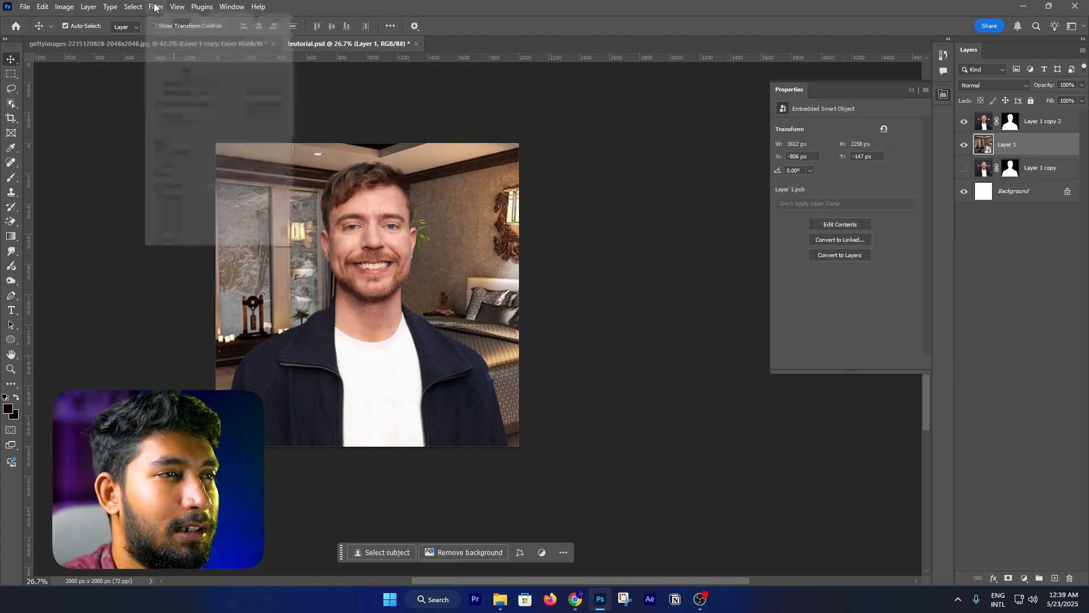
pyautogui.moveTo(174, 143)
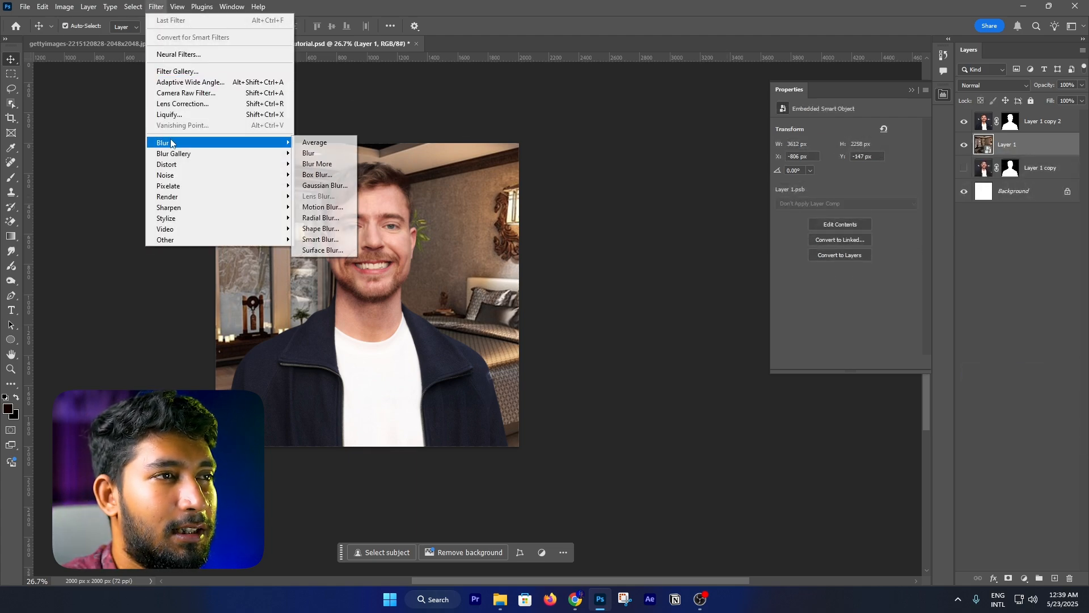
pyautogui.click(323, 185)
pyautogui.moveTo(827, 402); pyautogui.dragTo(850, 406)
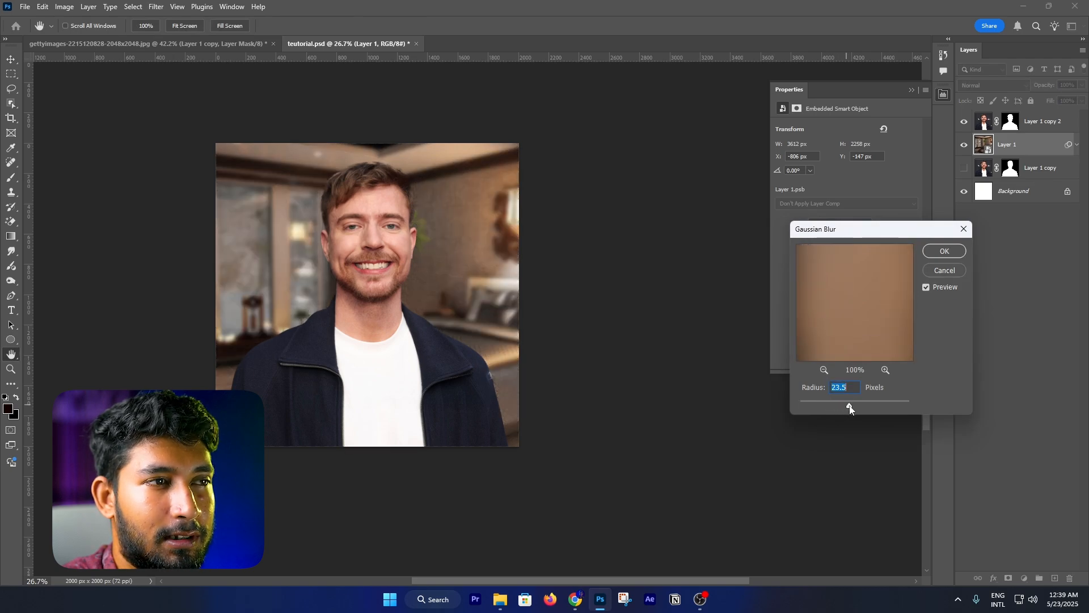
pyautogui.click(945, 250)
pyautogui.press('z')
pyautogui.moveTo(391, 258); pyautogui.dragTo(433, 283)
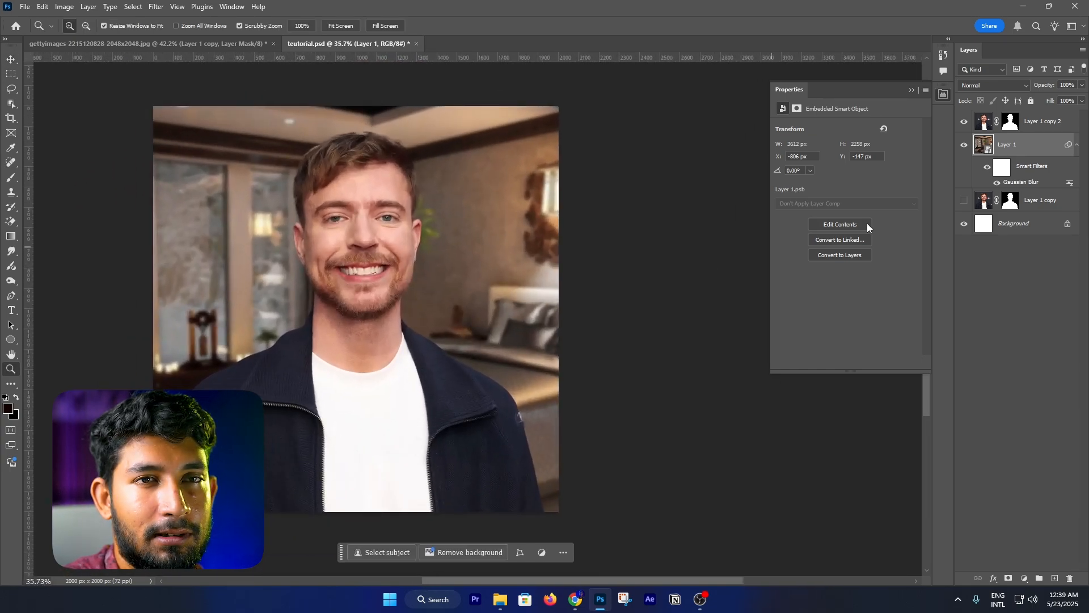
# - Add a Solid Color fill layer in dark red #2c0000 above the blurred room layer
pyautogui.press('v')
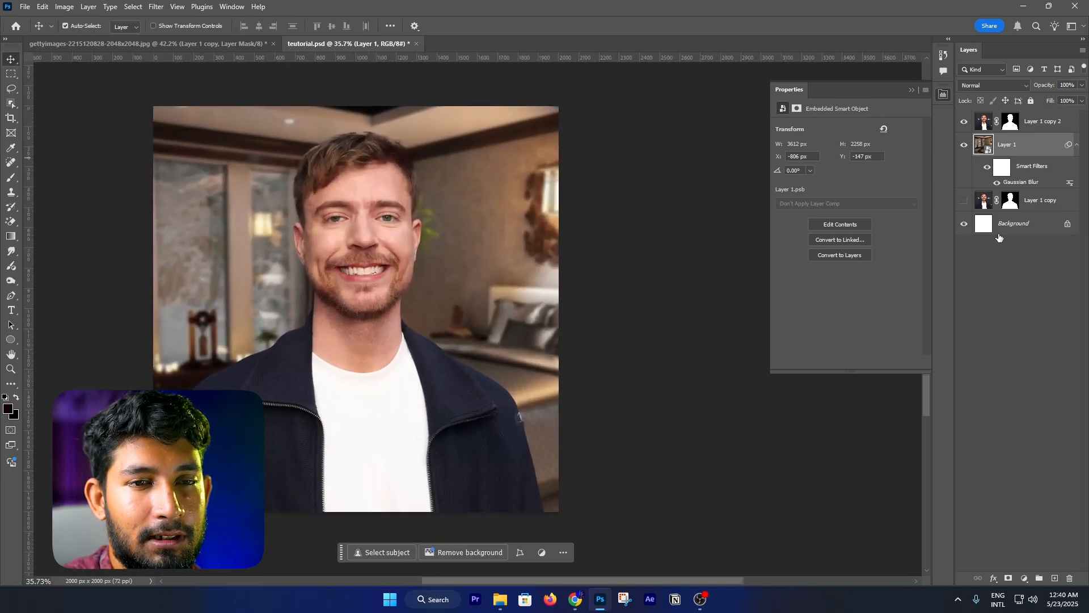
pyautogui.click(1029, 578)
pyautogui.click(1016, 377)
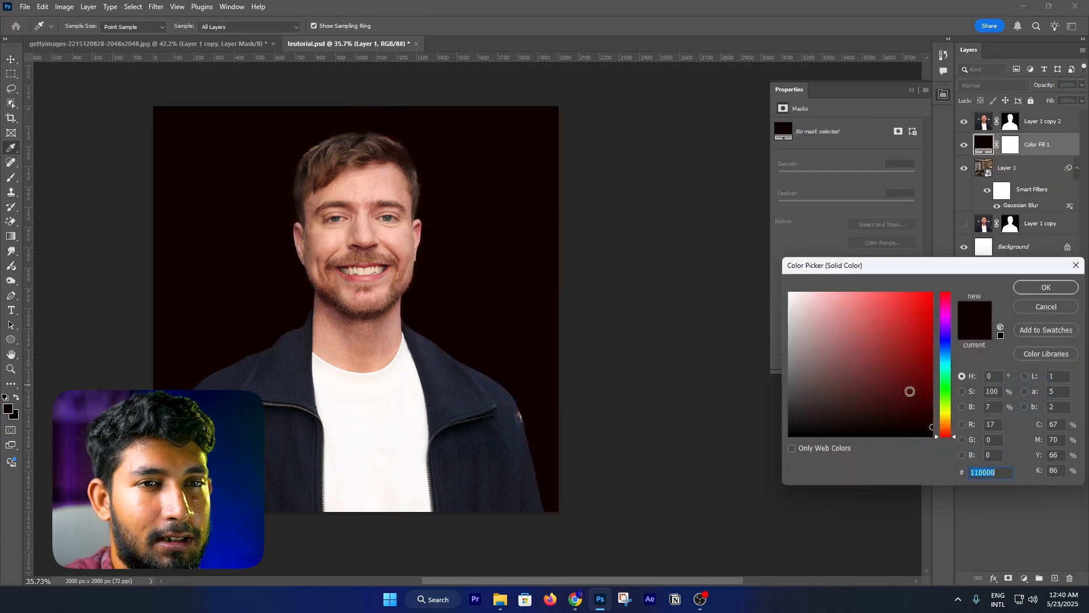
pyautogui.moveTo(910, 391); pyautogui.dragTo(970, 412)
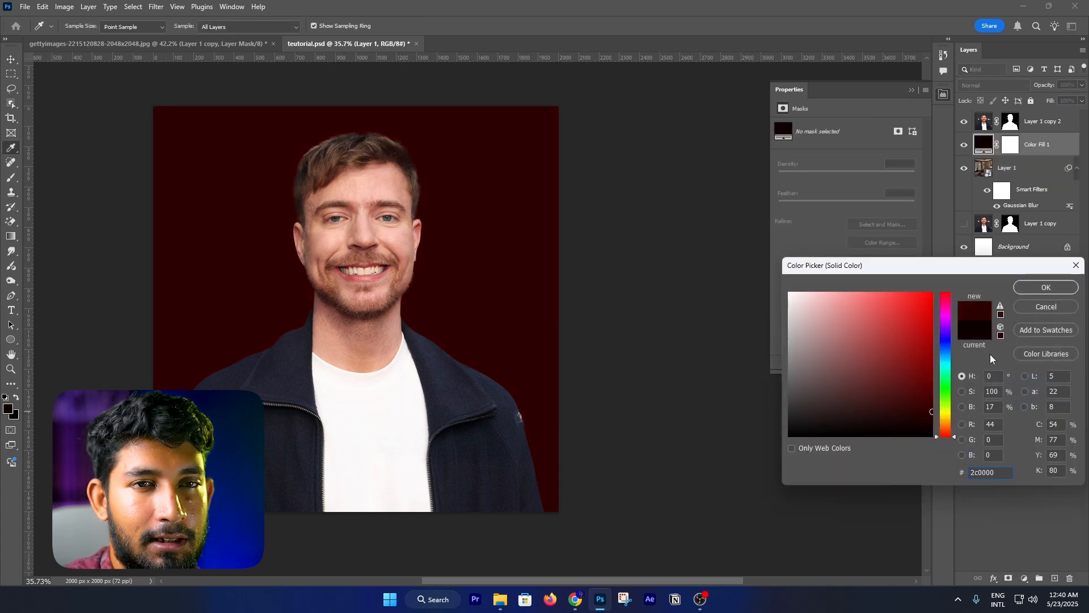
pyautogui.click(1044, 286)
# - Set the dark red fill layer's blend mode to Hard Light and save the document
pyautogui.click(993, 85)
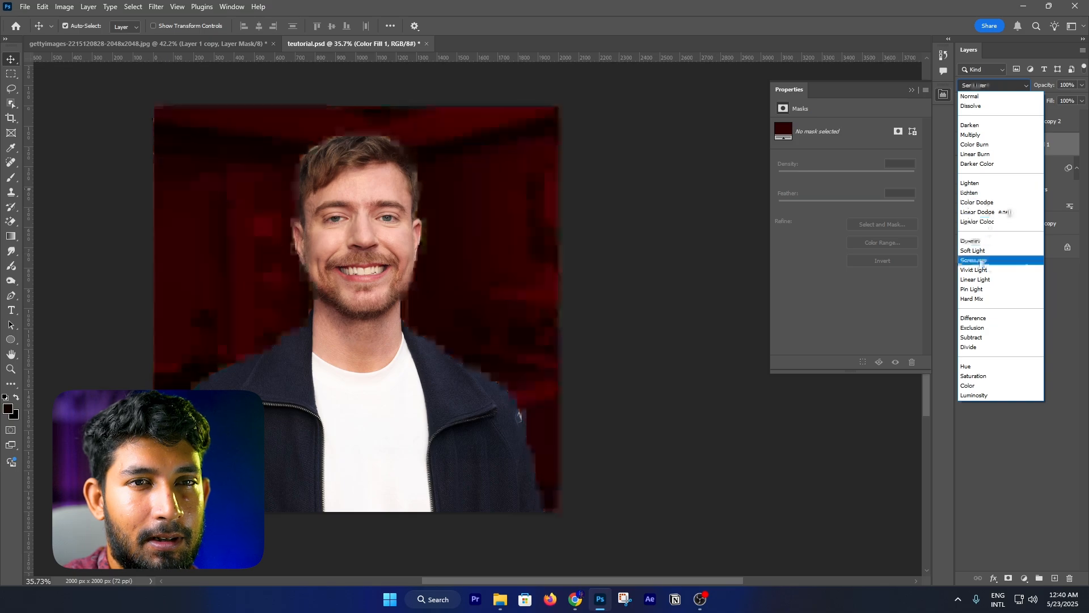
pyautogui.click(979, 260)
pyautogui.press('z')
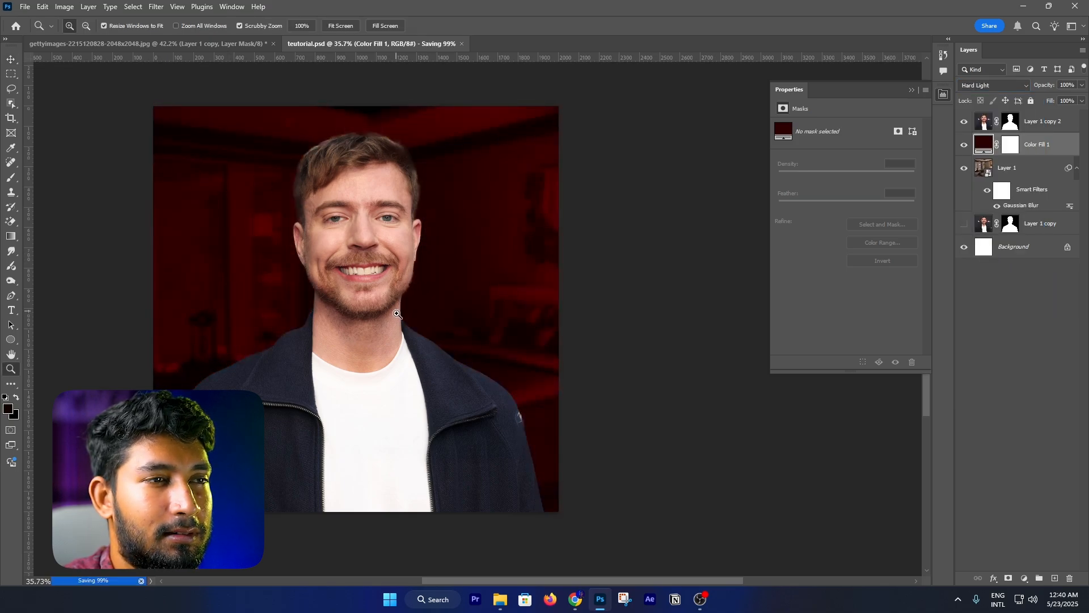
pyautogui.moveTo(380, 309); pyautogui.dragTo(392, 338)
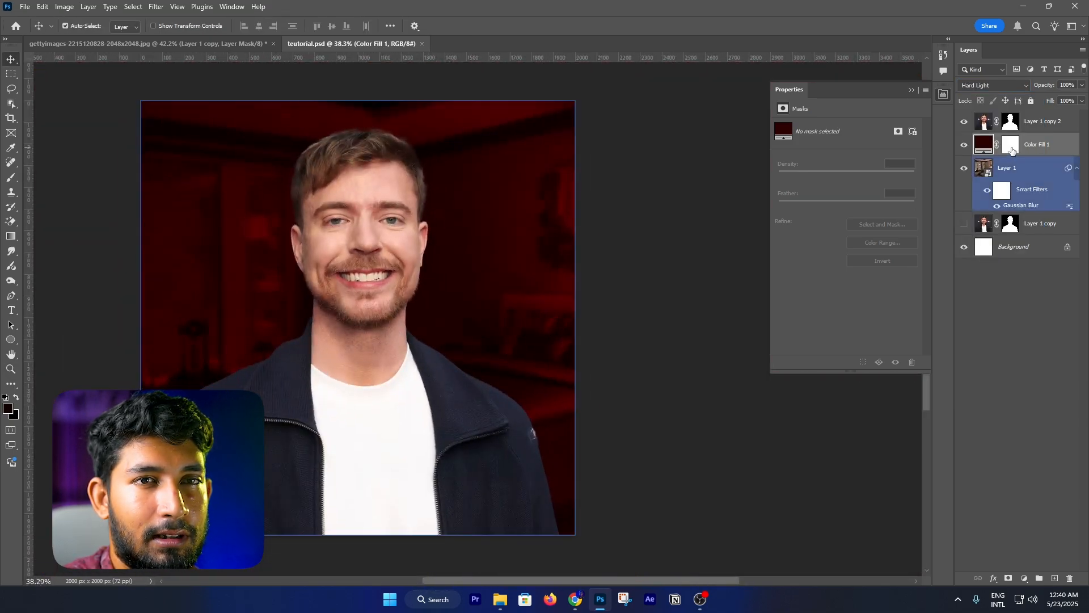
# - Add a new layer above the dark red fill layer and set the foreground color to red #e90000 for the brush
pyautogui.press('v')
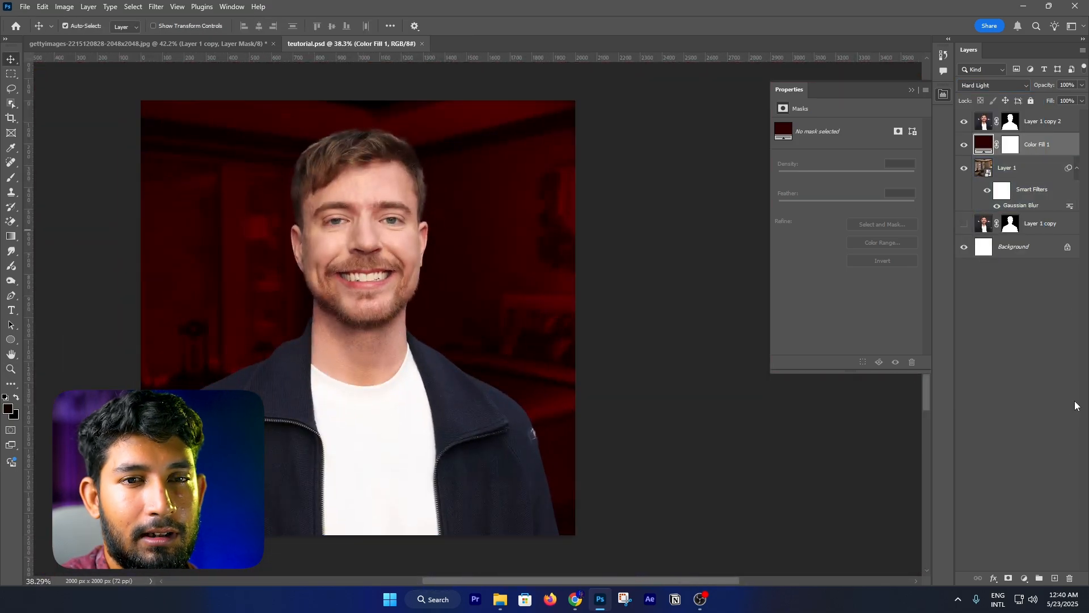
pyautogui.click(1055, 579)
pyautogui.moveTo(11, 177); pyautogui.dragTo(63, 180)
pyautogui.click(8, 408)
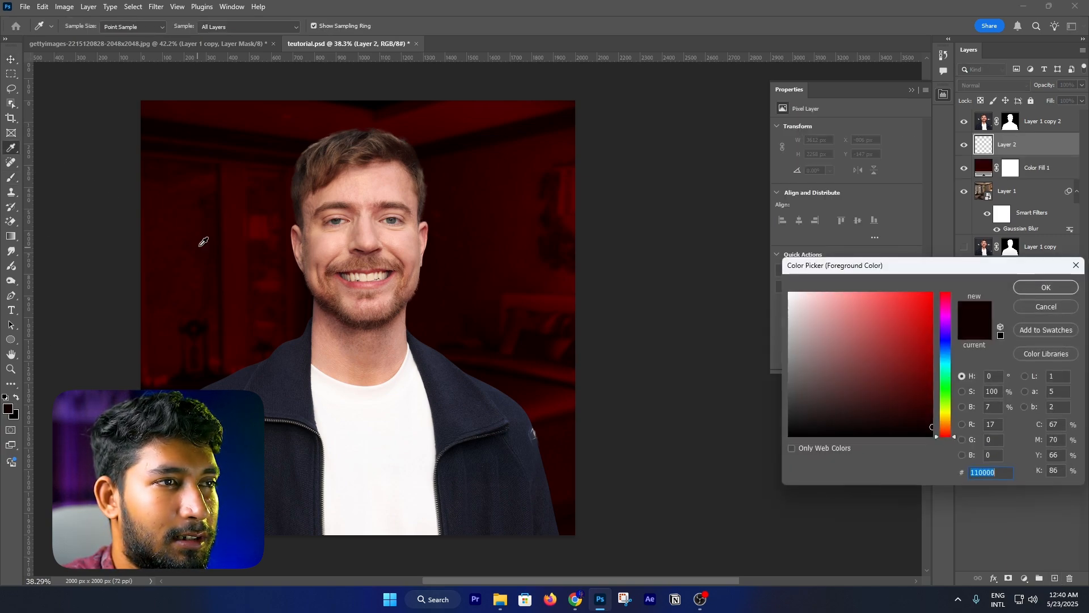
pyautogui.click(303, 269)
pyautogui.write('ff0000')
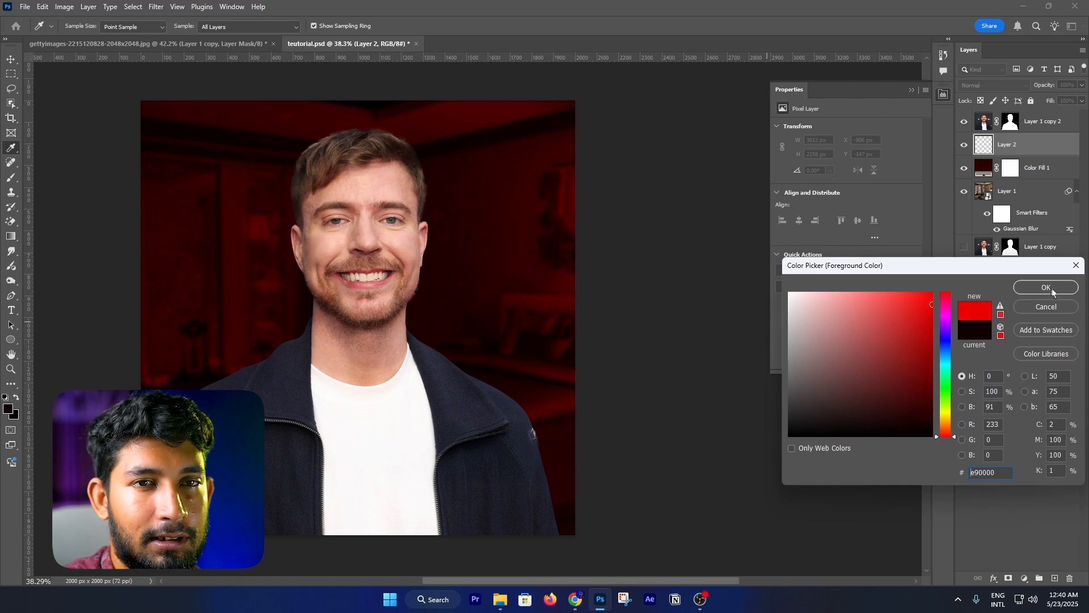
pyautogui.click(1046, 288)
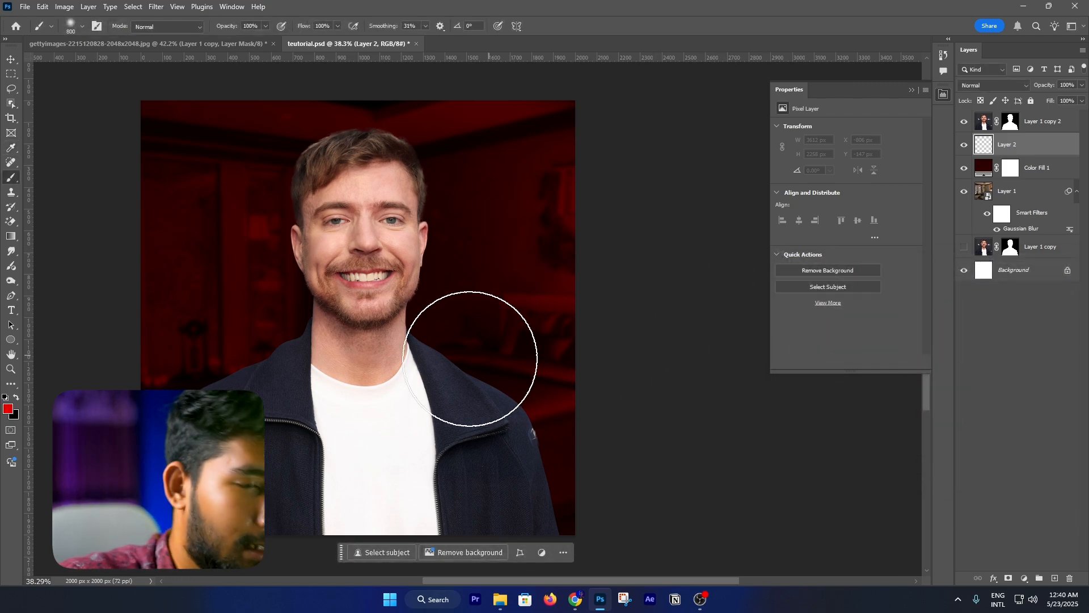
# - Paint a large soft red glow behind the man's shoulders and set its layer to Color Dodge at 49% opacity
pyautogui.press(']')
pyautogui.press(']')
pyautogui.press(']')
pyautogui.press(']')
pyautogui.press(']')
pyautogui.press('[')
pyautogui.press('[')
pyautogui.press('[')
pyautogui.press('[')
pyautogui.press('[')
pyautogui.moveTo(358, 376)
pyautogui.mouseDown()
pyautogui.moveTo(377, 296)
pyautogui.moveTo(377, 418)
pyautogui.mouseUp()
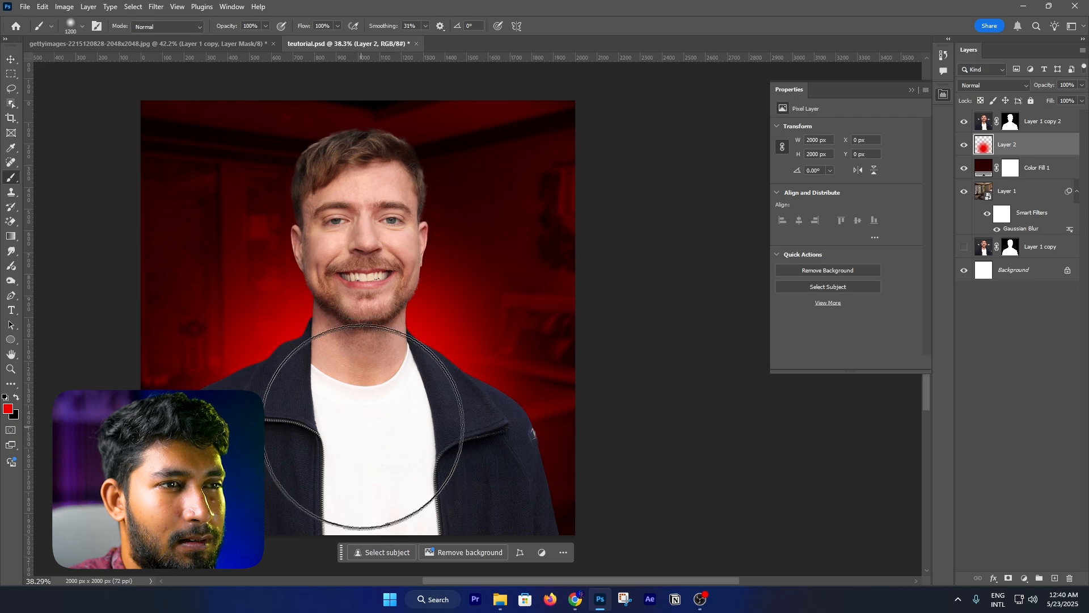
pyautogui.click(994, 85)
pyautogui.click(997, 203)
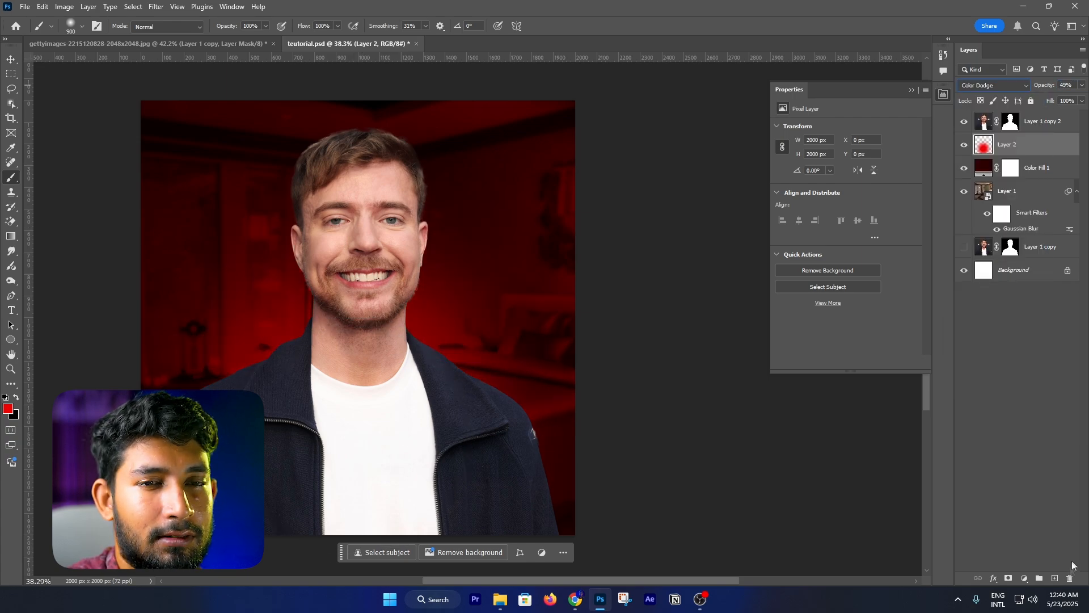
# - Add two new layers above the red glow and set the foreground color to orange-red #ff4200 for the brush
pyautogui.click(1054, 577)
pyautogui.click(1054, 577)
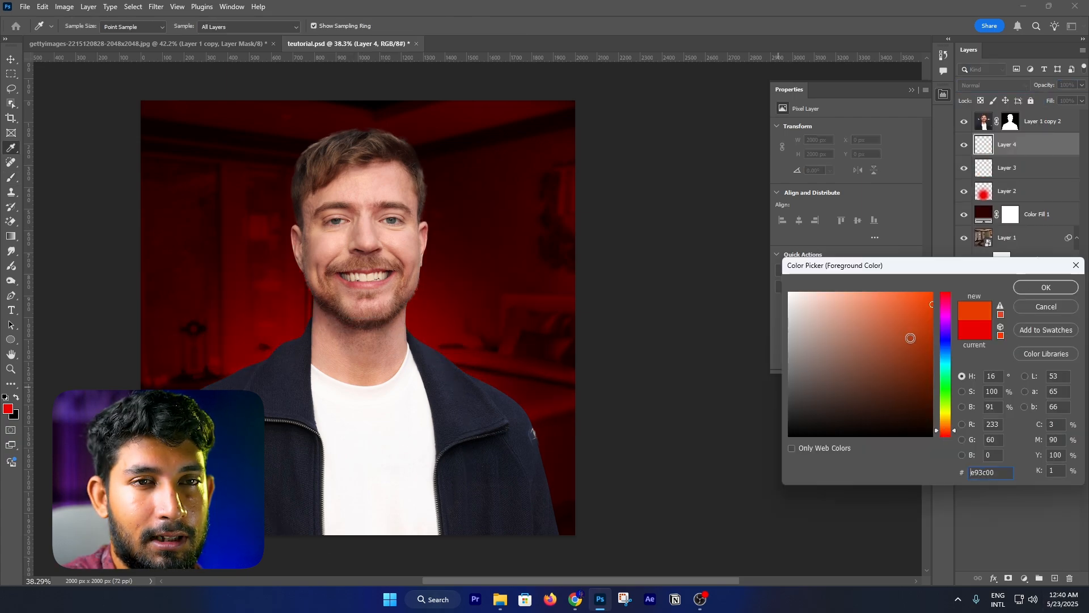
pyautogui.click(931, 296)
pyautogui.click(1046, 287)
pyautogui.press('b')
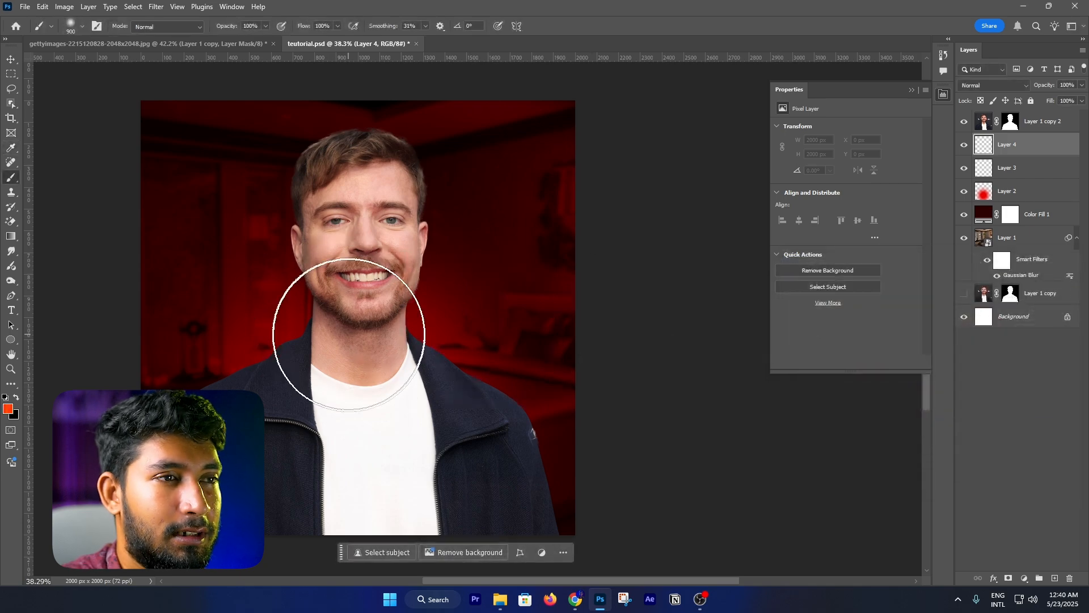
# - Paint a soft orange glow behind the man's neck and set its layer's blend mode to Linear Dodge (Add)
pyautogui.press(']')
pyautogui.press(']')
pyautogui.press(']')
pyautogui.press(']')
pyautogui.press(']')
pyautogui.click(355, 393)
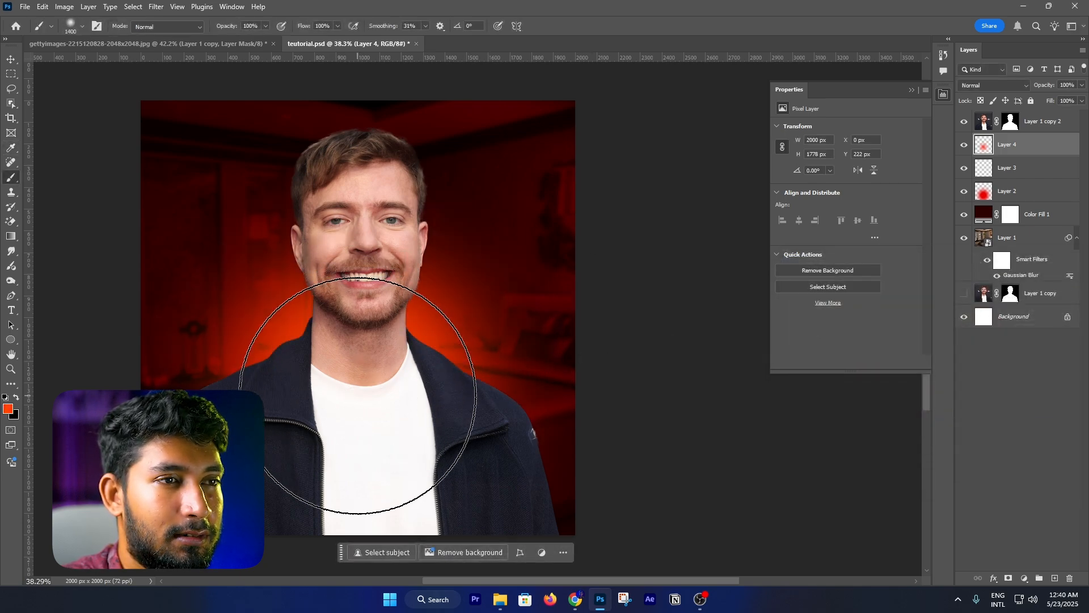
pyautogui.press('[')
pyautogui.press('[')
pyautogui.press('[')
pyautogui.click(987, 85)
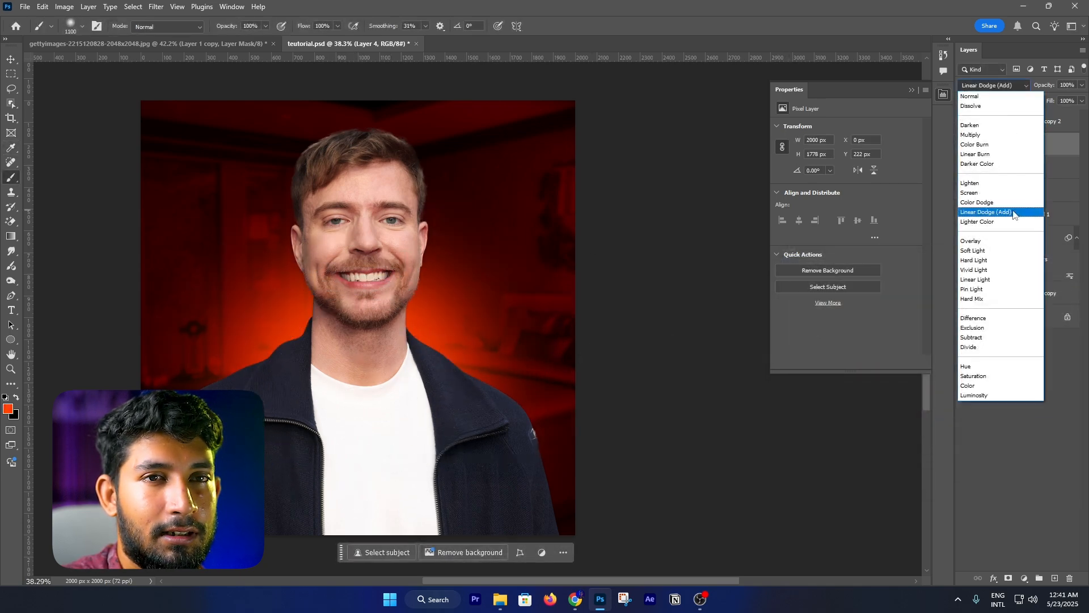
pyautogui.click(1013, 213)
# - Enlarge the orange glow layer to 2250 × 2001 px, keeping it centred horizontally behind the man
pyautogui.click(11, 59)
pyautogui.scroll(-3, 383, 179)
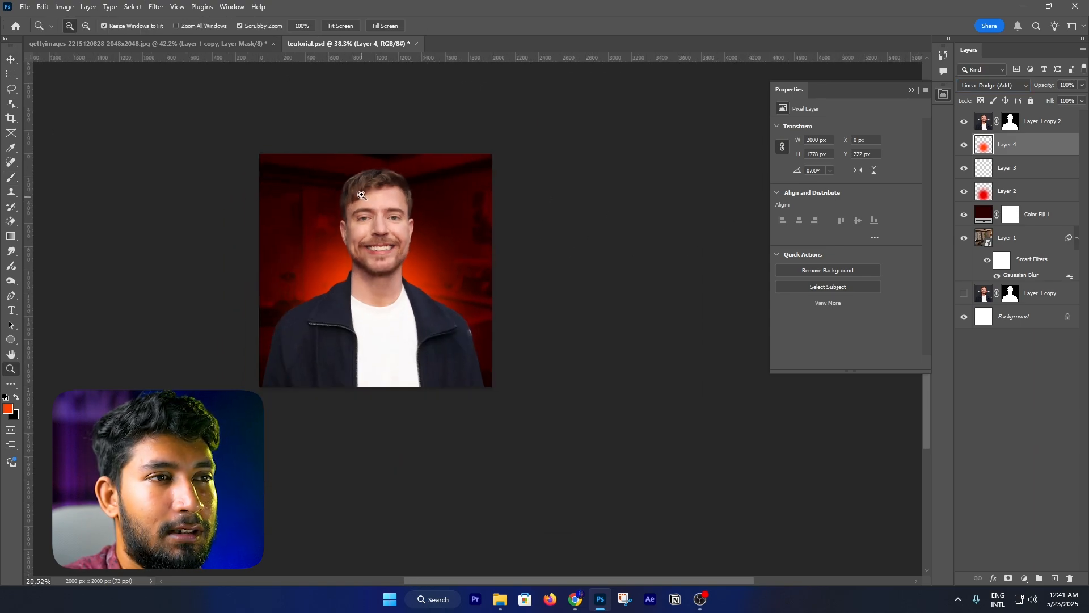
pyautogui.scroll(2, 382, 179)
pyautogui.hotkey('ctrl', 't')
pyautogui.moveTo(377, 157)
pyautogui.mouseDown()
pyautogui.moveTo(377, 134)
pyautogui.moveTo(377, 149)
pyautogui.mouseUp()
pyautogui.click(11, 59)
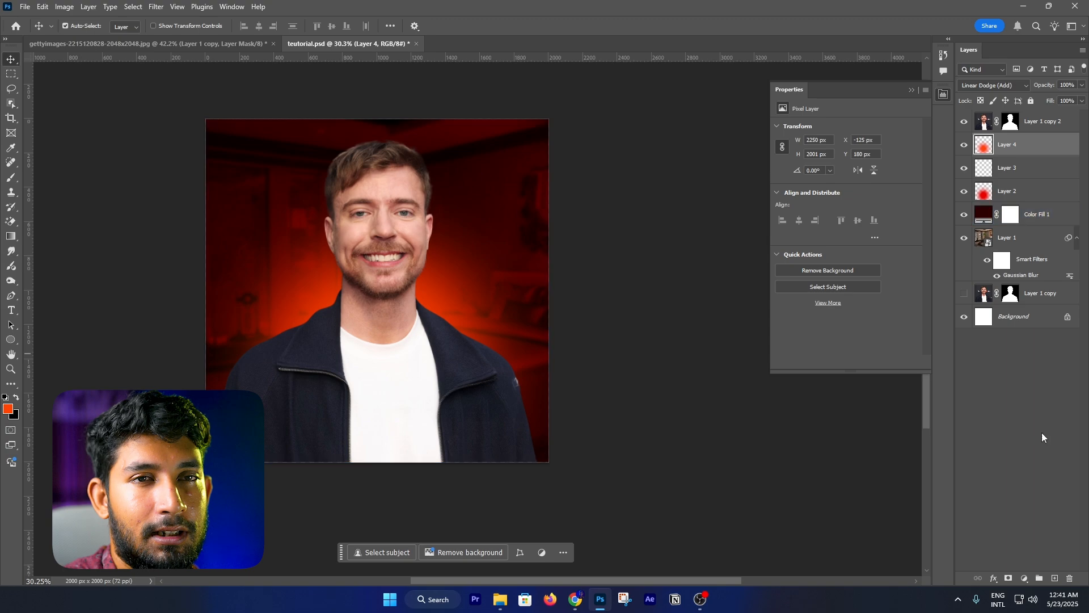
# - Add a new layer above the orange glow and set the foreground color to a light peach
pyautogui.click(1056, 578)
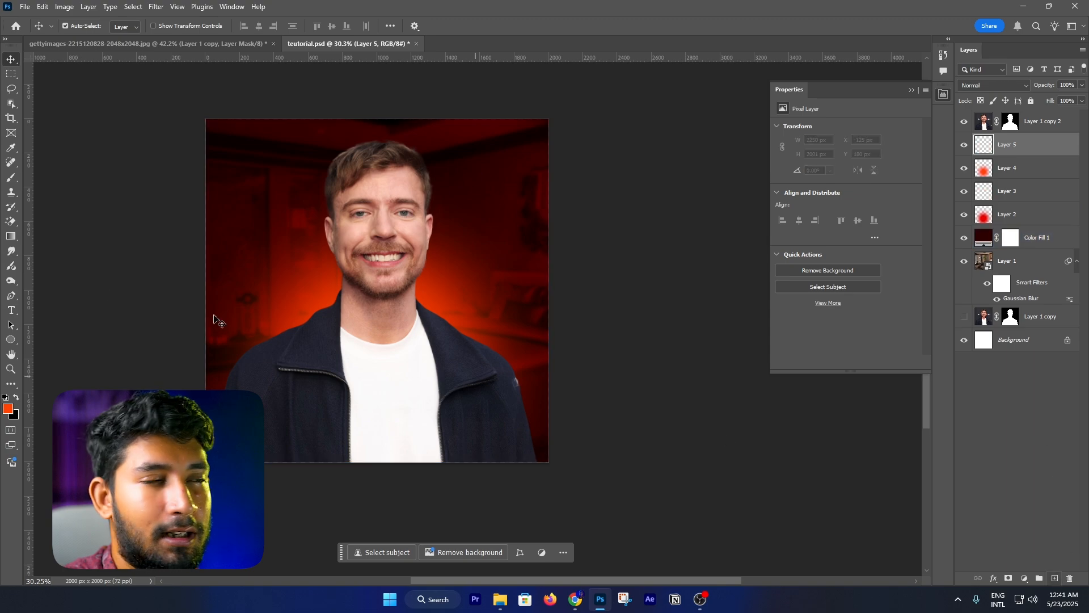
pyautogui.click(8, 409)
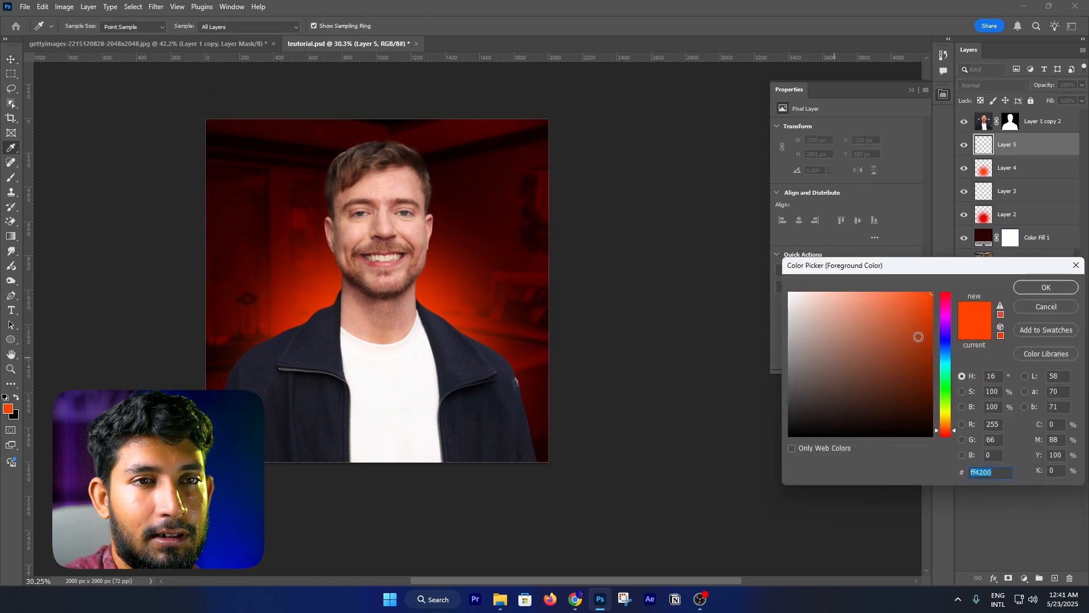
pyautogui.moveTo(920, 338); pyautogui.dragTo(835, 291)
pyautogui.click(1024, 288)
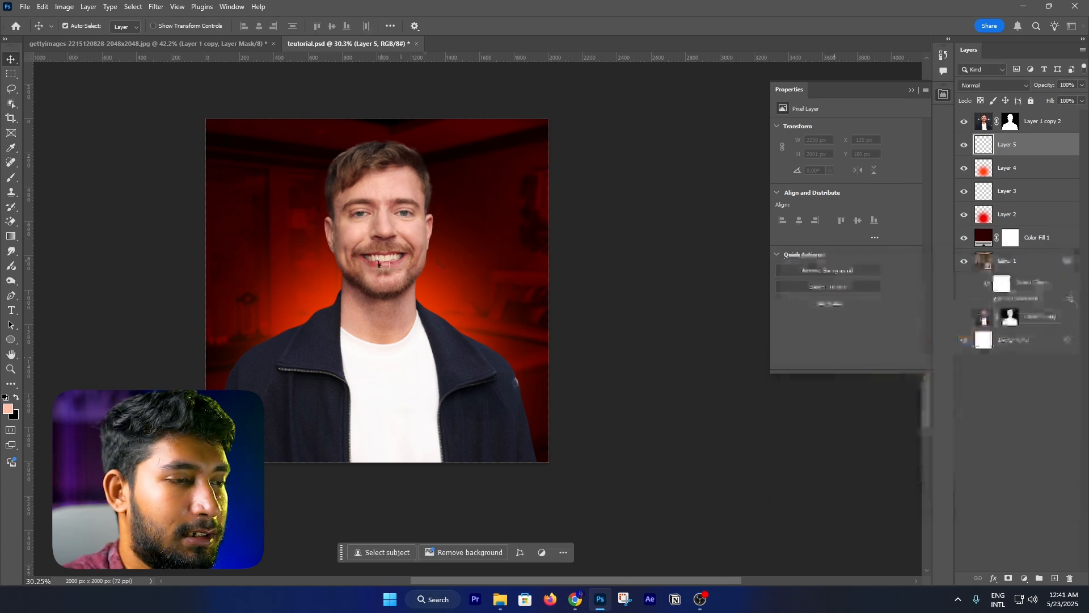
# - Paint a smaller soft peach glow around the man's neck and shoulders and set its layer to Linear Dodge (Add)
pyautogui.click(9, 178)
pyautogui.click(56, 177)
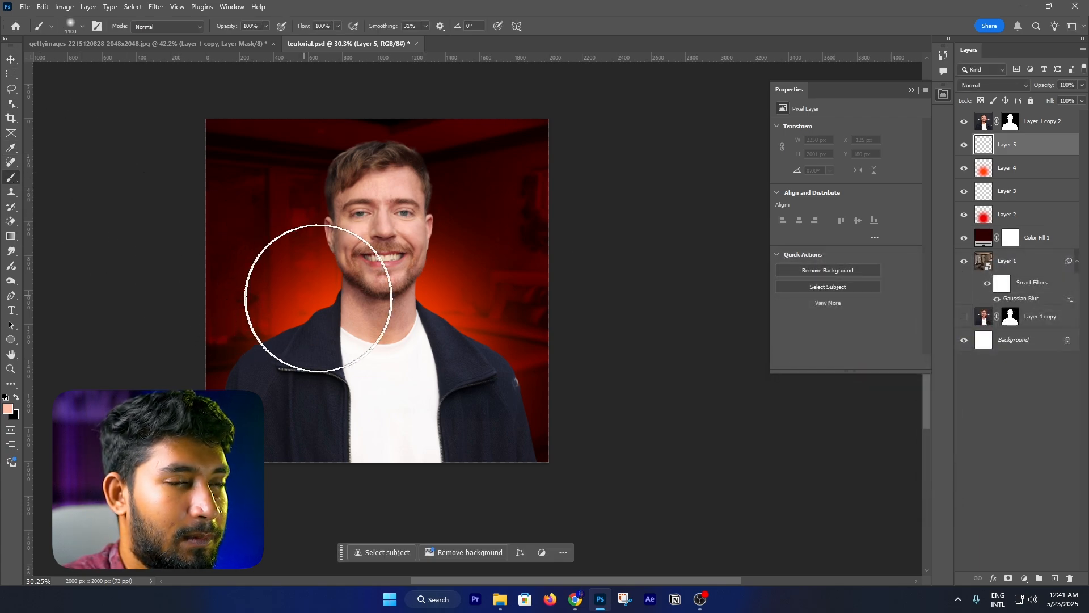
pyautogui.press('[')
pyautogui.press('[')
pyautogui.press('[')
pyautogui.press('[')
pyautogui.moveTo(371, 323)
pyautogui.mouseDown()
pyautogui.moveTo(394, 352)
pyautogui.moveTo(318, 356)
pyautogui.mouseUp()
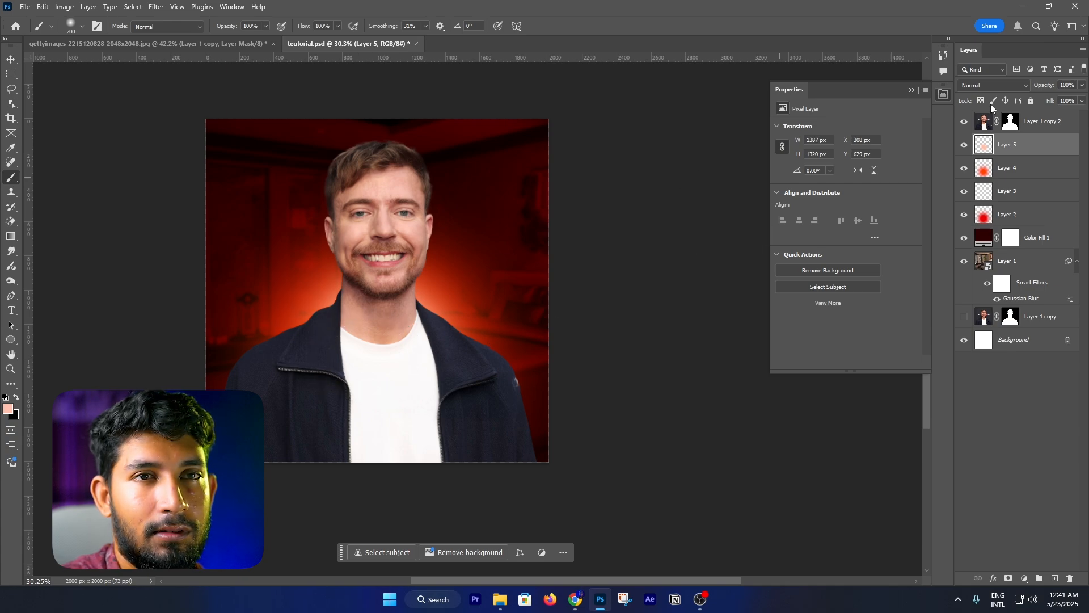
pyautogui.click(993, 85)
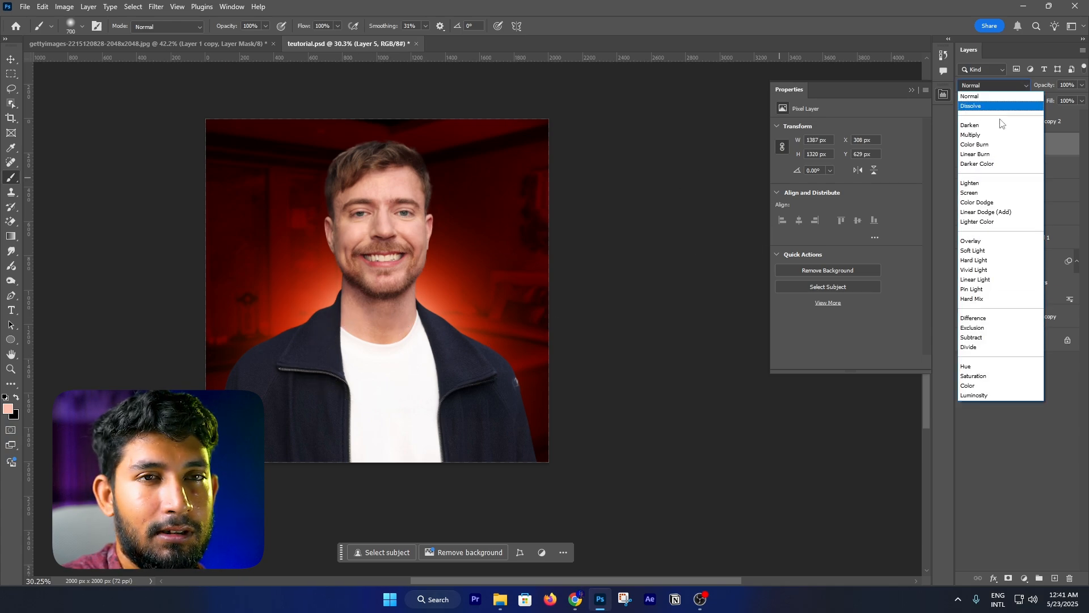
pyautogui.click(1005, 212)
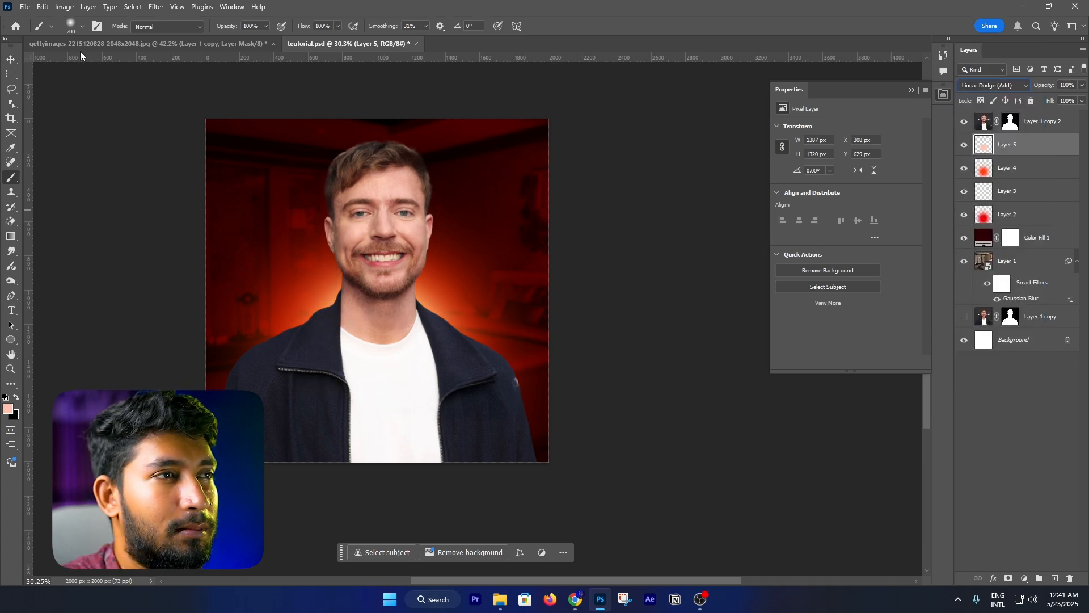
# - Convert the man's cutout layer to a smart object
pyautogui.press('z')
pyautogui.scroll(-2, 354, 236)
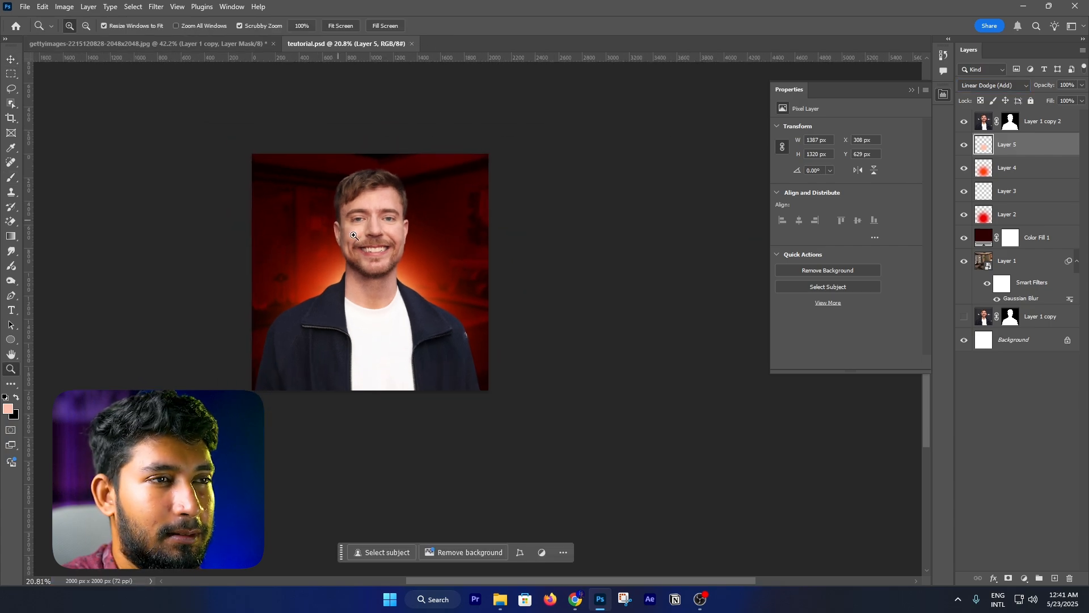
pyautogui.scroll(2, 391, 258)
pyautogui.press('v')
pyautogui.click(335, 169)
pyautogui.scroll(1, 335, 169)
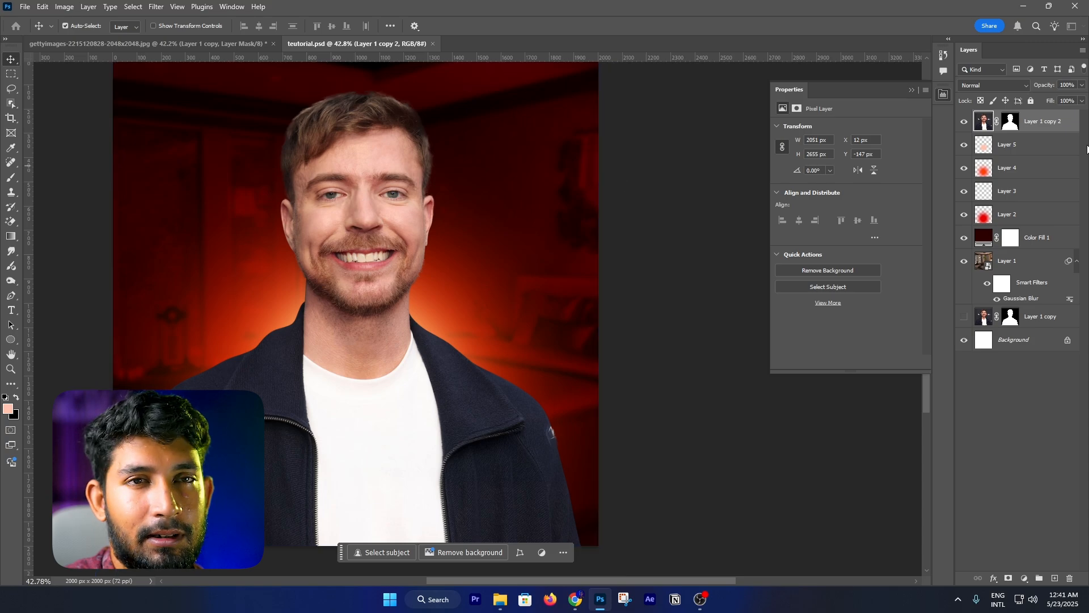
pyautogui.rightClick(1051, 121)
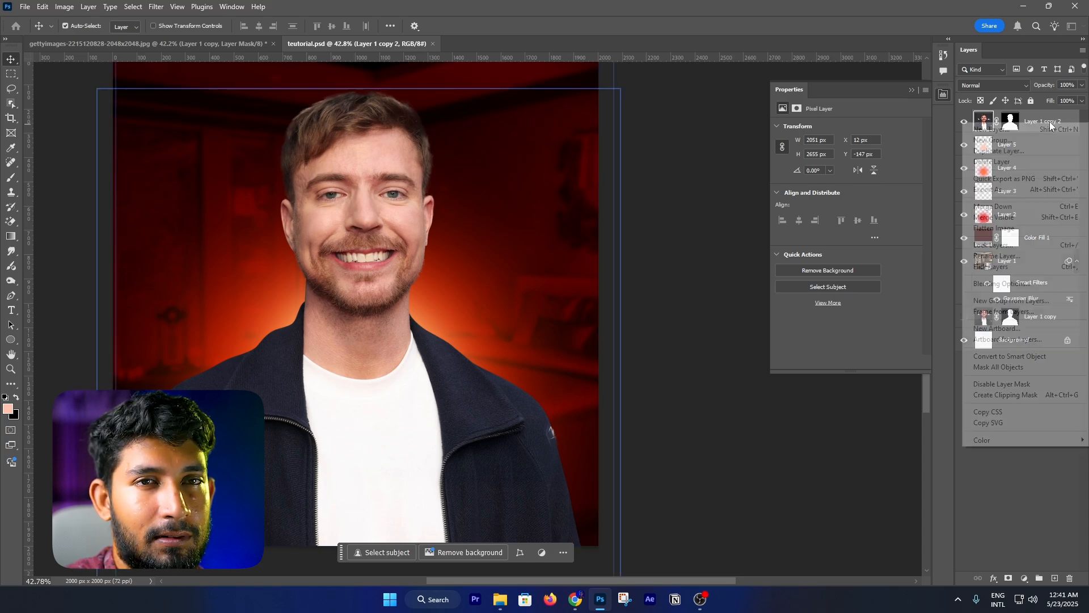
pyautogui.click(1038, 355)
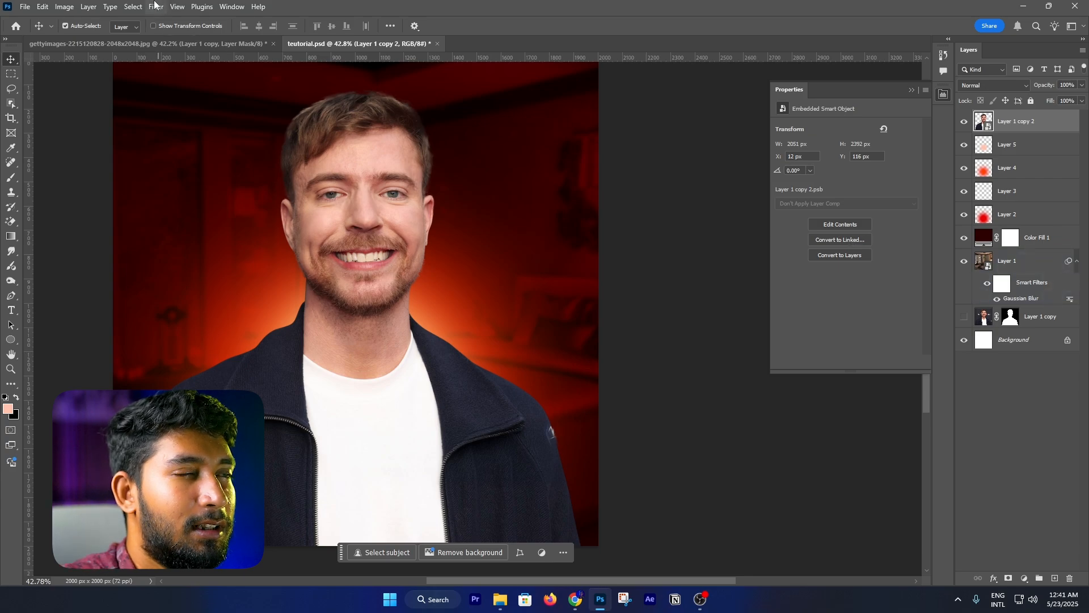
# - Open the Camera Raw Filter on the man's layer and adjust contrast, shadows, white balance, vibrance, texture and dehaze
pyautogui.click(155, 6)
pyautogui.click(201, 94)
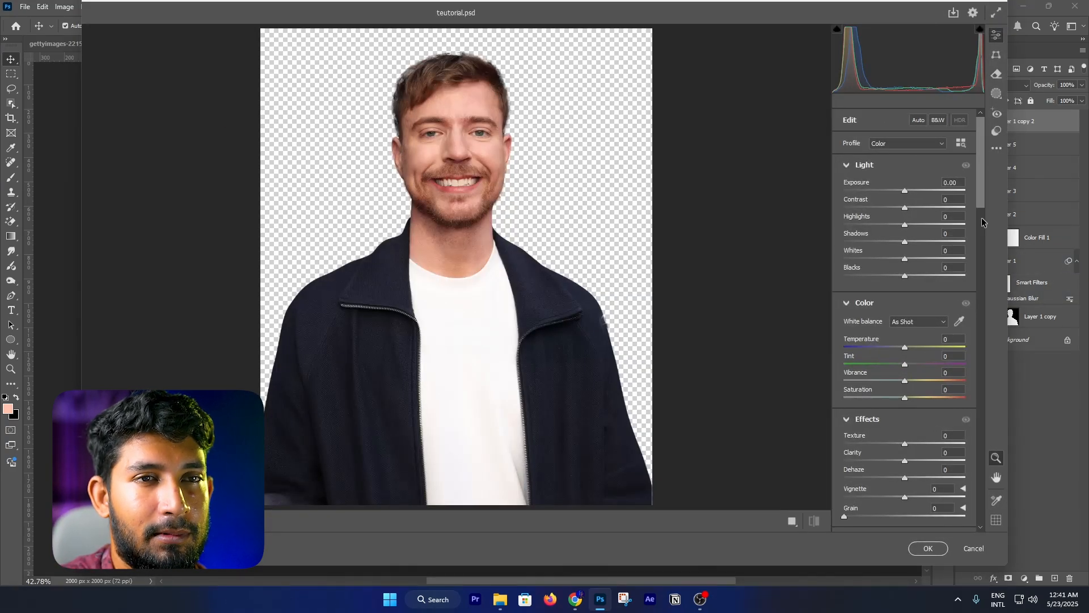
pyautogui.moveTo(902, 209)
pyautogui.mouseDown()
pyautogui.moveTo(917, 211)
pyautogui.moveTo(906, 226)
pyautogui.moveTo(908, 190)
pyautogui.mouseUp()
pyautogui.moveTo(905, 242); pyautogui.dragTo(912, 275)
pyautogui.moveTo(905, 348); pyautogui.dragTo(906, 347)
pyautogui.moveTo(905, 365)
pyautogui.mouseDown()
pyautogui.moveTo(926, 366)
pyautogui.moveTo(904, 364)
pyautogui.mouseUp()
pyautogui.moveTo(905, 381)
pyautogui.mouseDown()
pyautogui.moveTo(917, 381)
pyautogui.moveTo(911, 398)
pyautogui.mouseUp()
pyautogui.moveTo(905, 443)
pyautogui.mouseDown()
pyautogui.moveTo(929, 445)
pyautogui.moveTo(915, 443)
pyautogui.moveTo(906, 461)
pyautogui.mouseUp()
pyautogui.moveTo(905, 477); pyautogui.dragTo(906, 494)
pyautogui.moveTo(915, 208)
pyautogui.mouseDown()
pyautogui.moveTo(906, 191)
pyautogui.moveTo(913, 226)
pyautogui.mouseUp()
# - Set the Camera Raw curve's highlights to -1 and its lights to +4
pyautogui.scroll(-10, 925, 363)
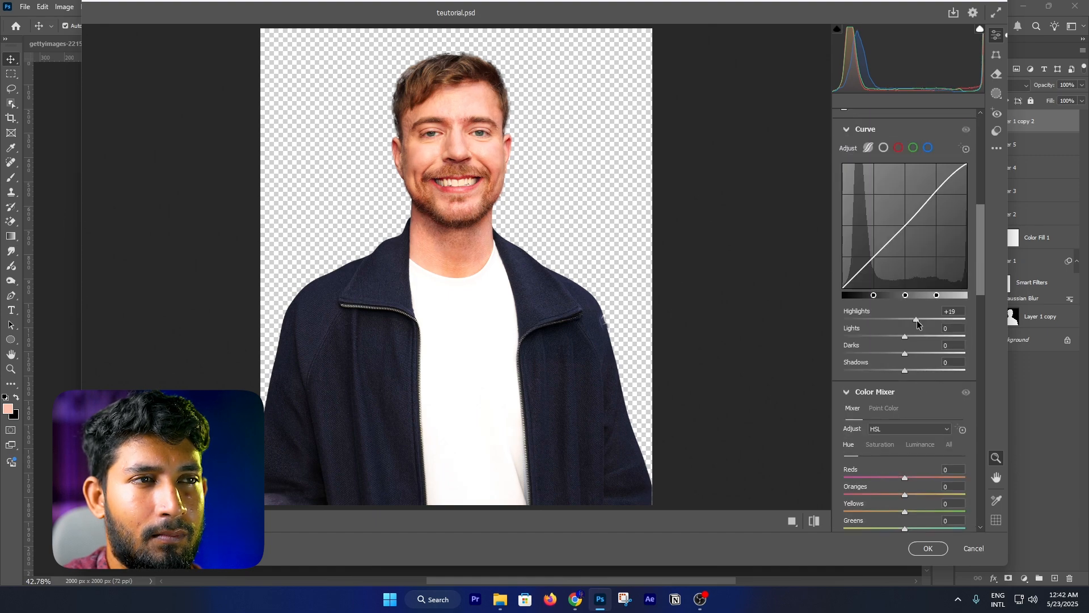
pyautogui.scroll(-5, 938, 502)
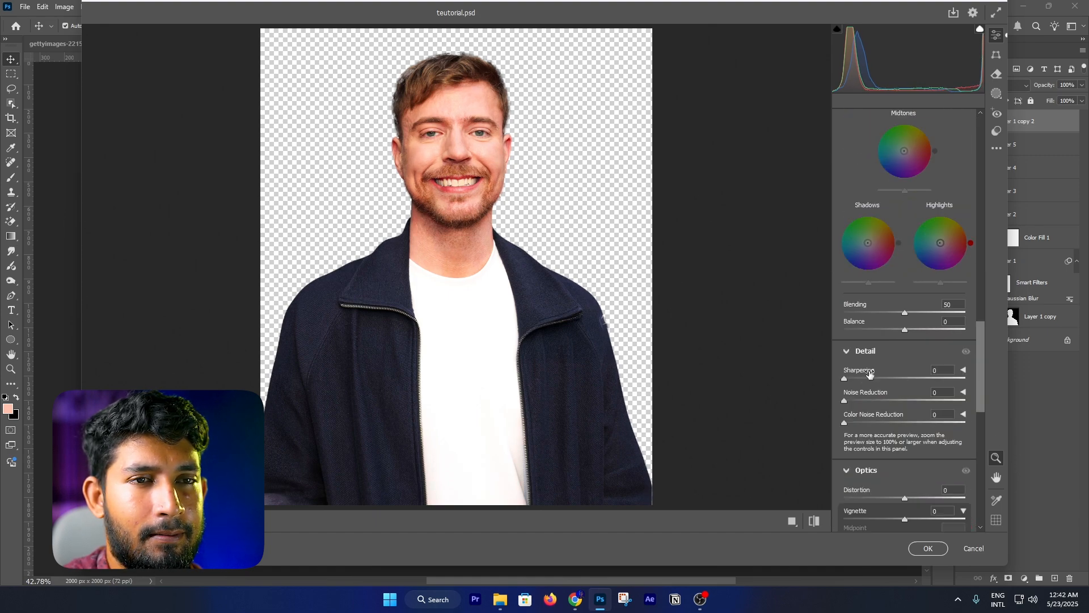
pyautogui.scroll(-5, 916, 482)
pyautogui.scroll(8, 876, 327)
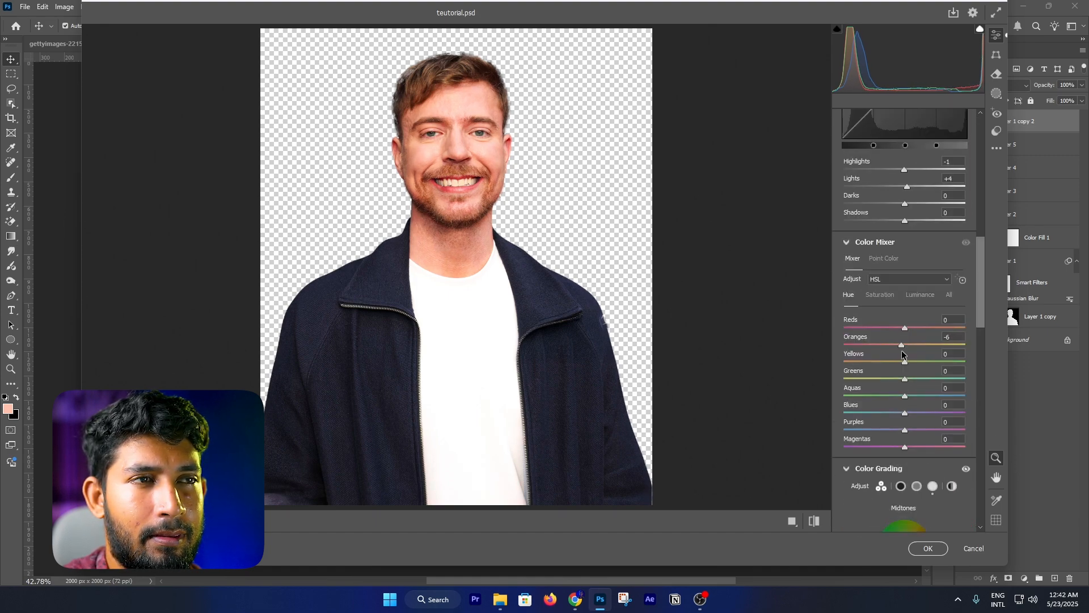
# - Set the Color Mixer hue of the reds to -3 and the oranges to -5, then apply the Camera Raw Filter
pyautogui.moveTo(906, 329); pyautogui.dragTo(903, 329)
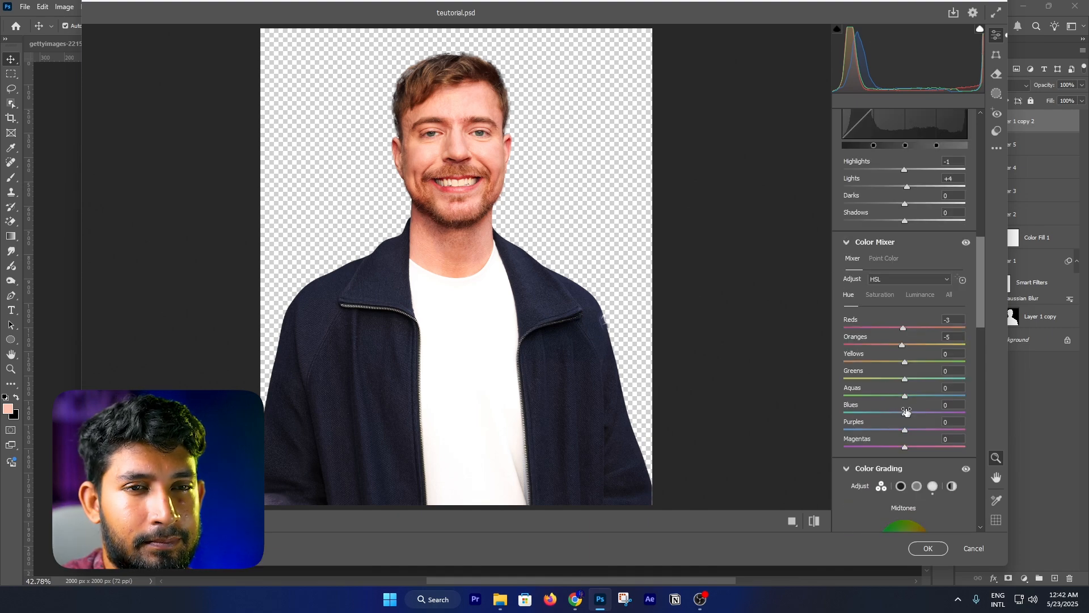
pyautogui.moveTo(905, 396); pyautogui.dragTo(923, 397)
pyautogui.click(928, 548)
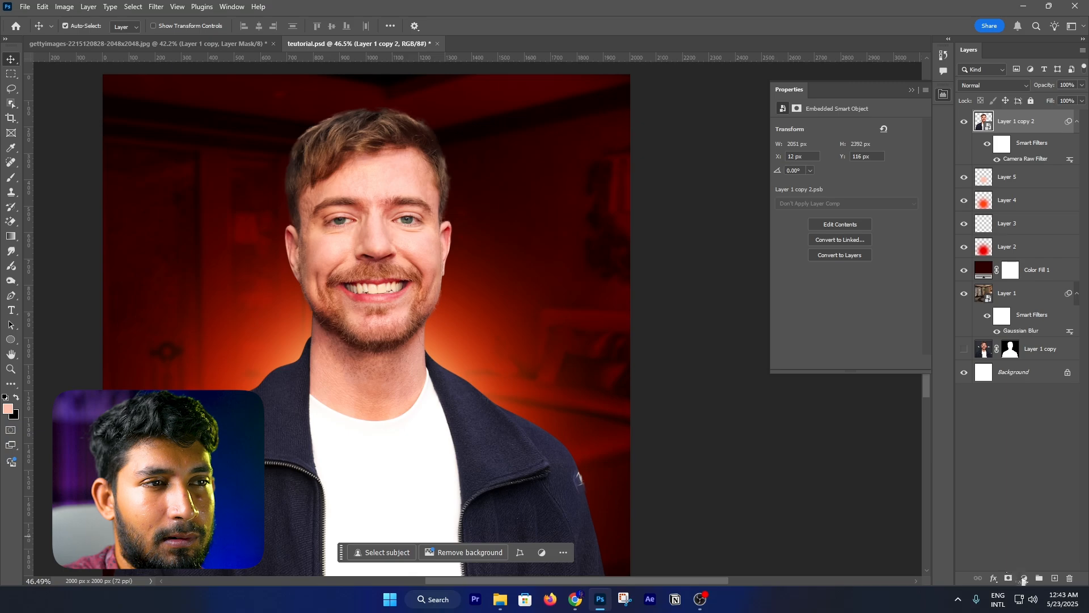
# - Add a black Solid Color fill layer above the man and set its blend mode to Screen
pyautogui.click(1024, 579)
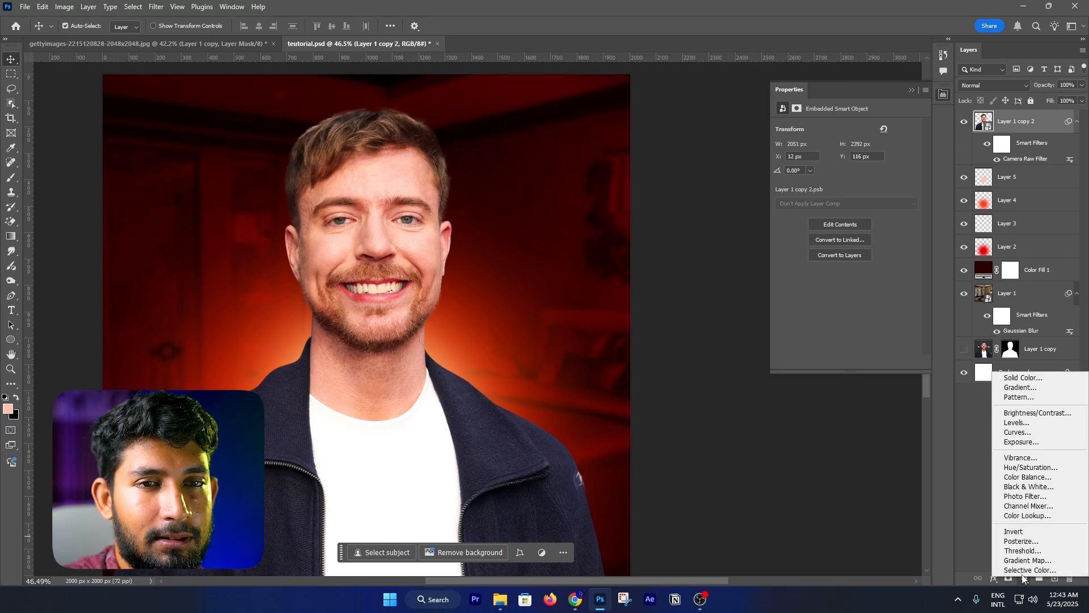
pyautogui.click(1016, 378)
pyautogui.click(933, 436)
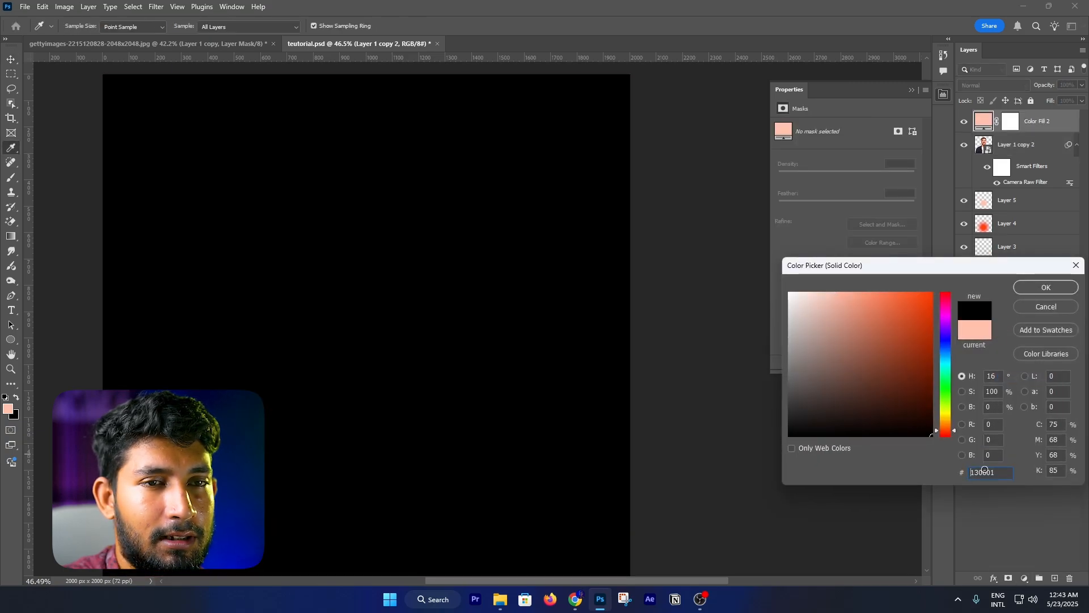
pyautogui.click(1046, 288)
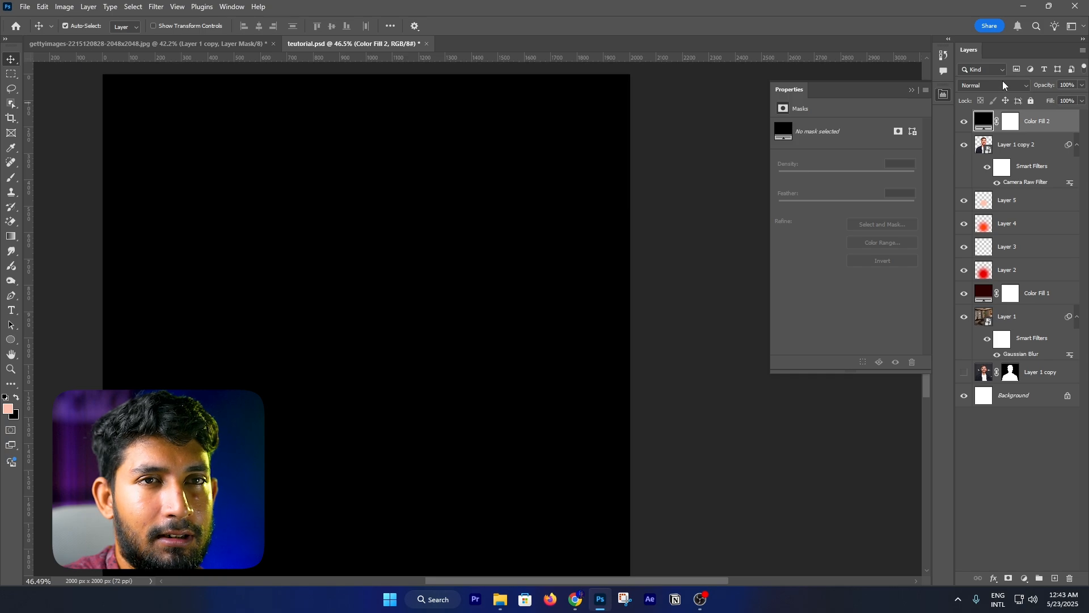
pyautogui.click(1003, 85)
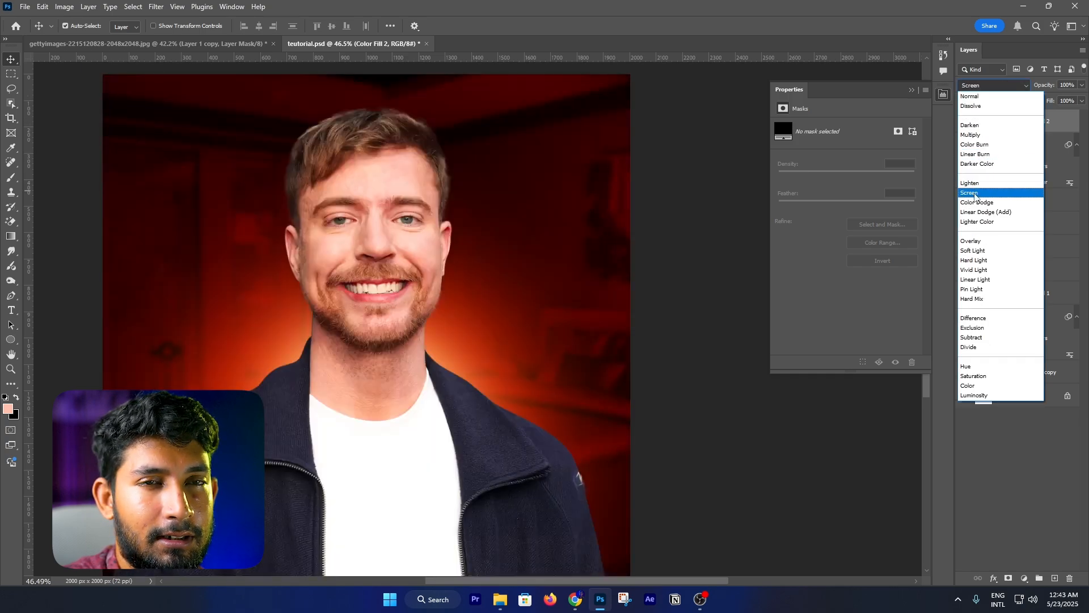
pyautogui.click(975, 194)
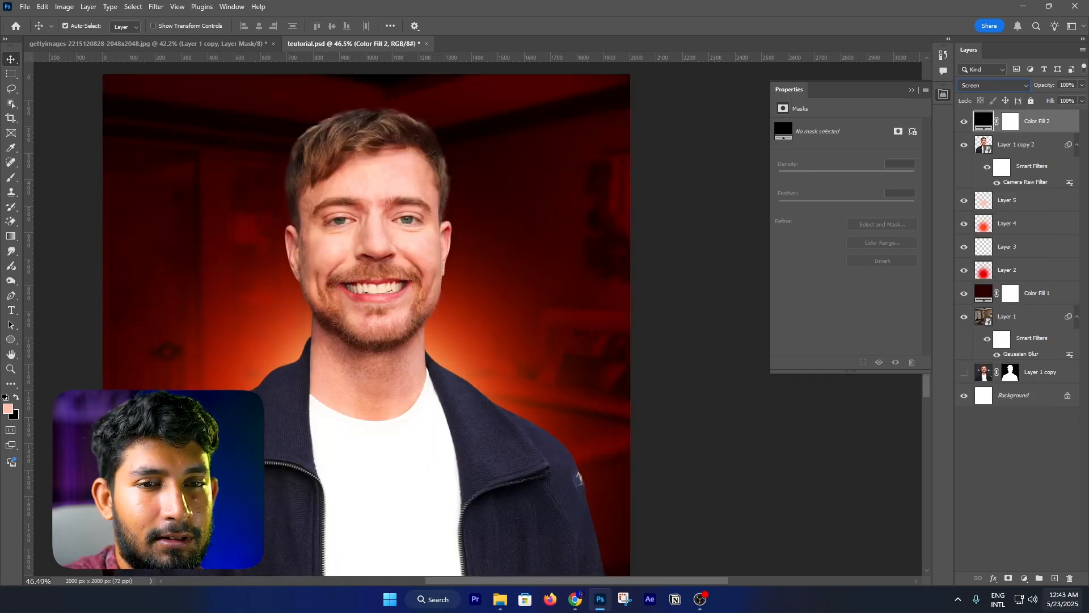
# - Add an empty layer above the black Solid Color fill and clip it to that fill
pyautogui.click(1055, 579)
pyautogui.rightClick(1032, 123)
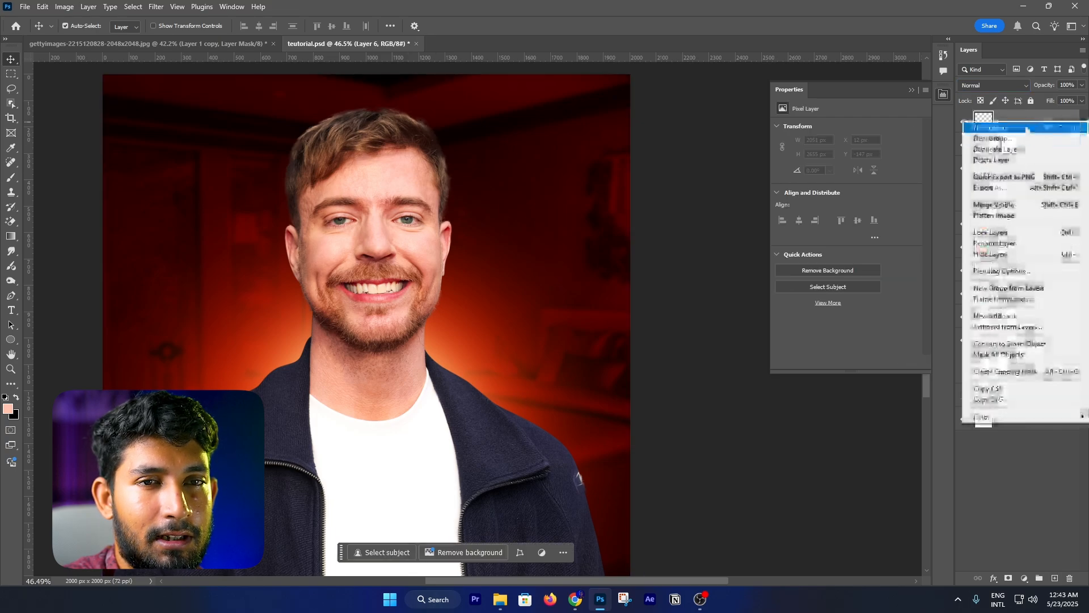
pyautogui.click(1025, 372)
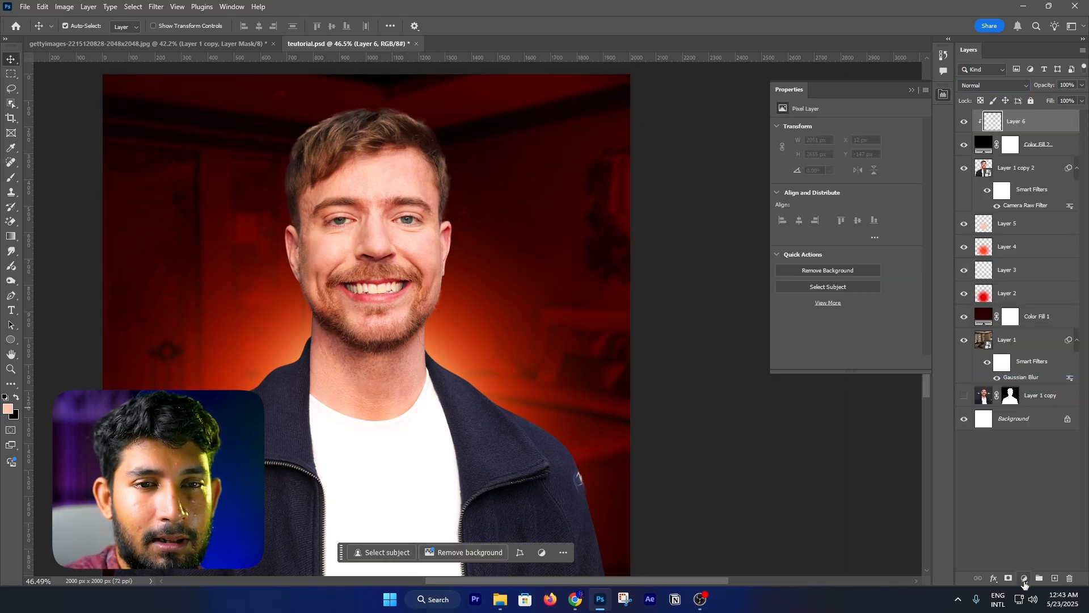
# - Add a Gradient Map adjustment above the clipped empty layer and load the black-orange-white gradient preset
pyautogui.click(1024, 579)
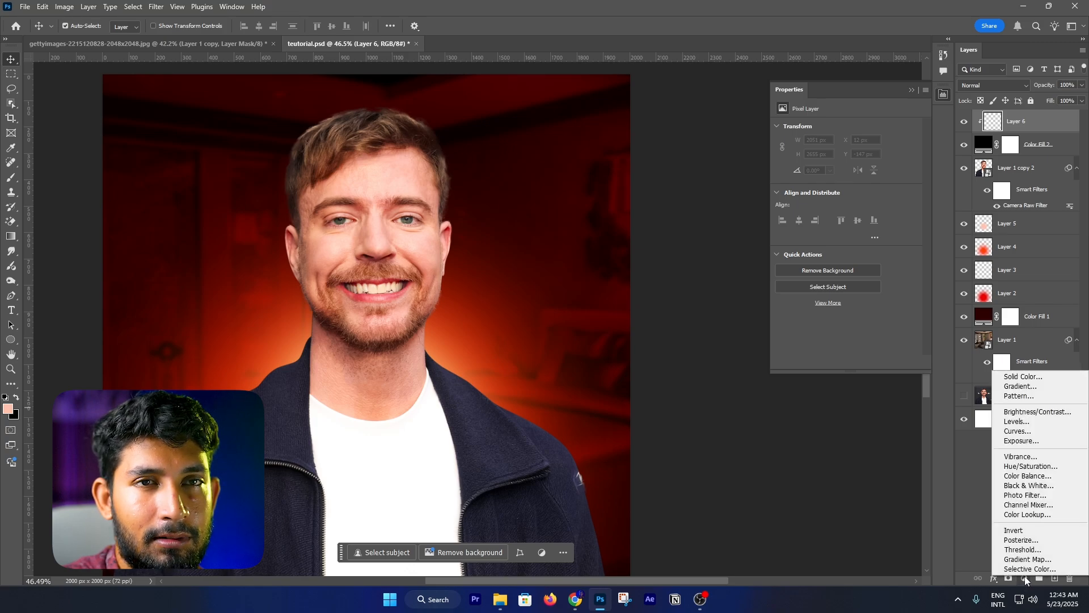
pyautogui.click(1029, 561)
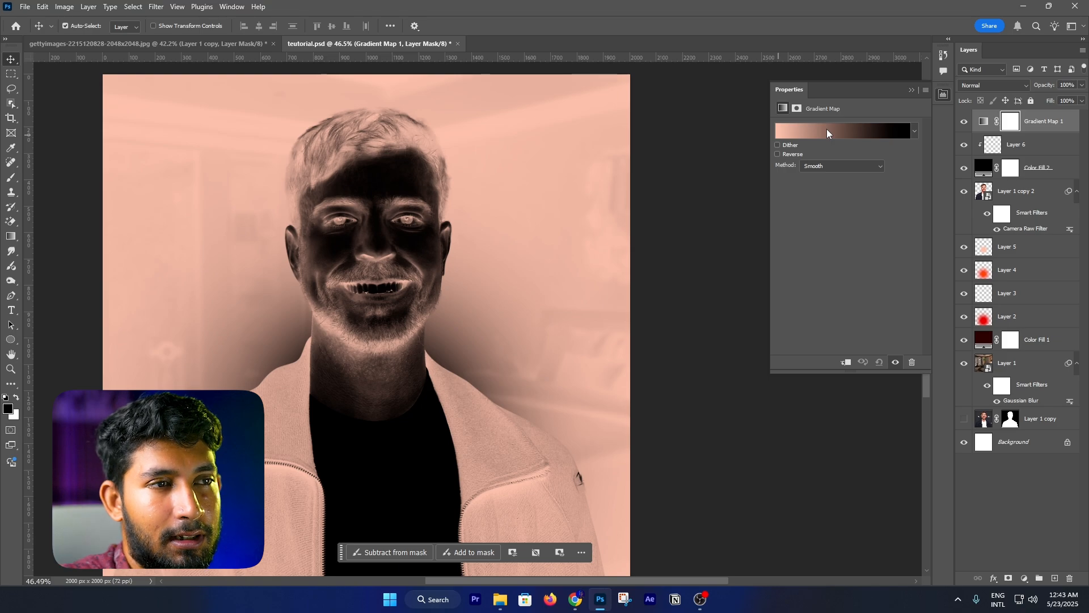
pyautogui.click(826, 129)
pyautogui.scroll(-3, 809, 249)
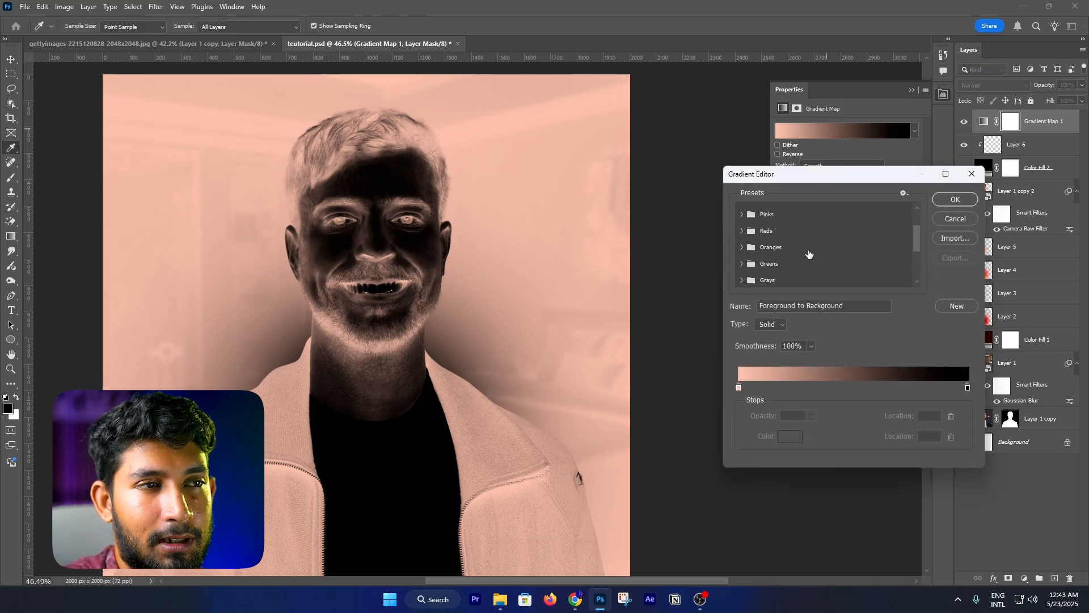
pyautogui.scroll(-4, 810, 254)
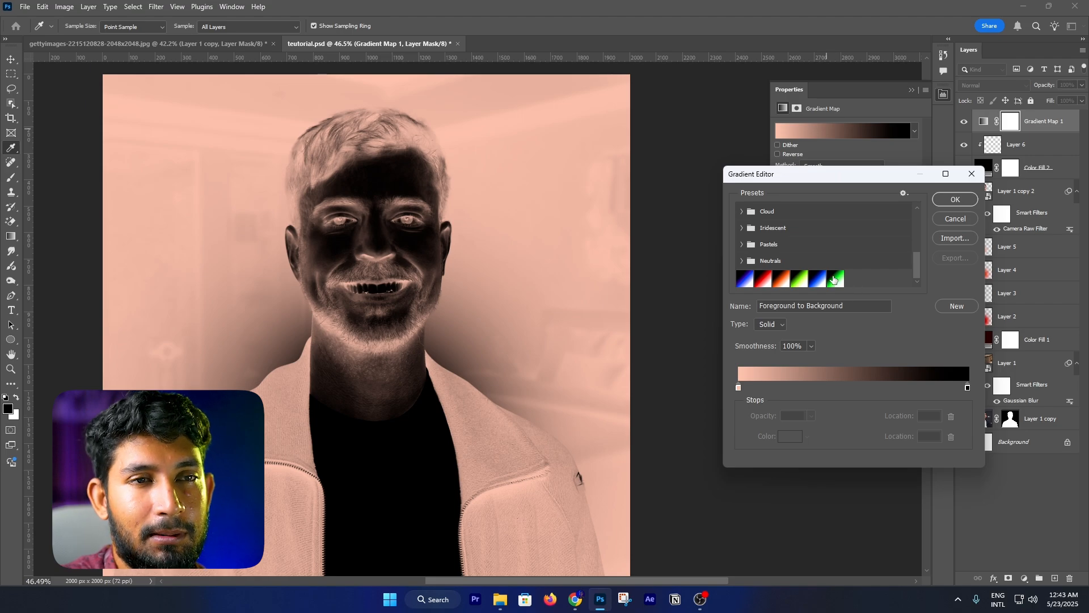
pyautogui.click(766, 279)
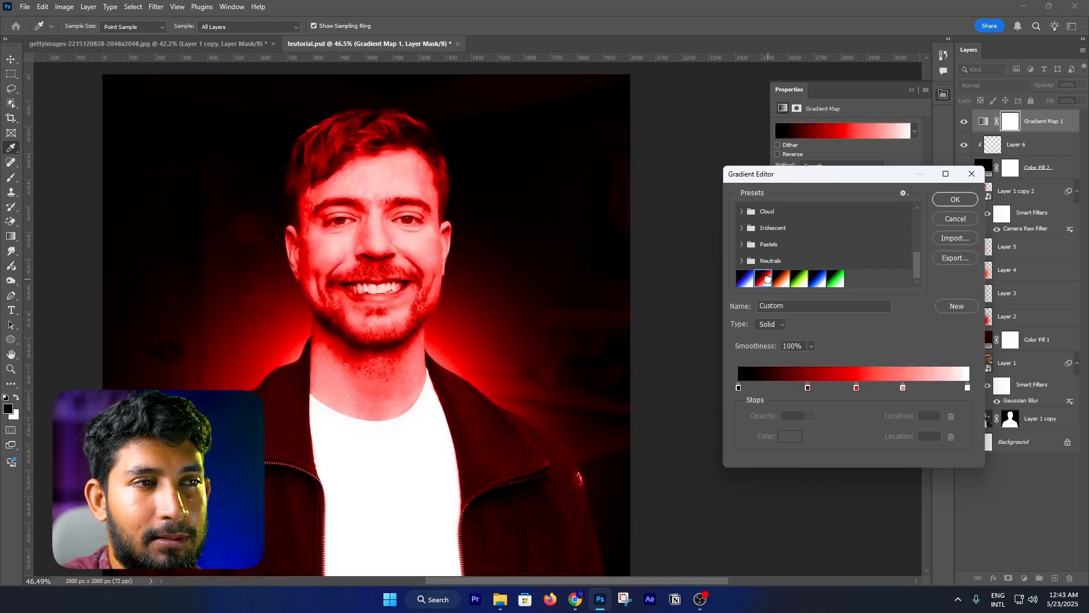
pyautogui.click(782, 279)
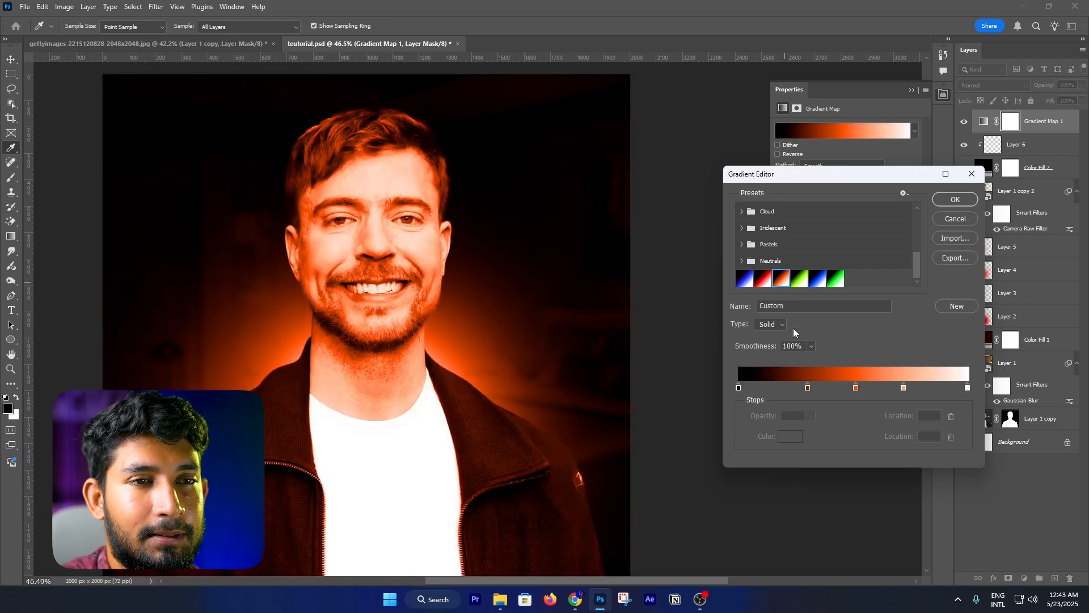
# - Keep the gradient's first stop black and change the stop at 30% to dark red 9b1a00
pyautogui.click(808, 389)
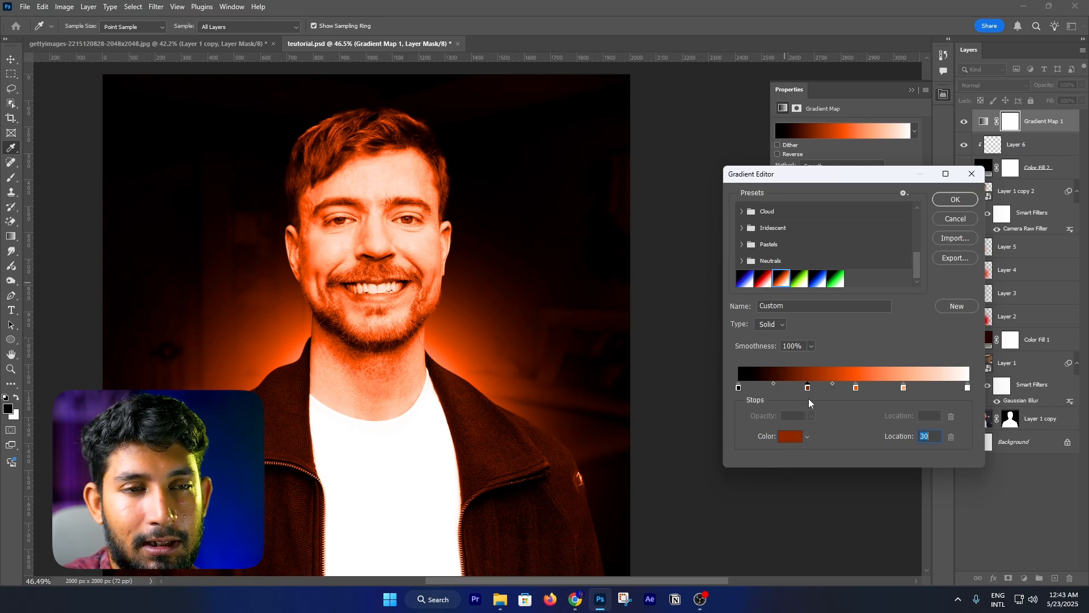
pyautogui.click(739, 388)
pyautogui.click(788, 436)
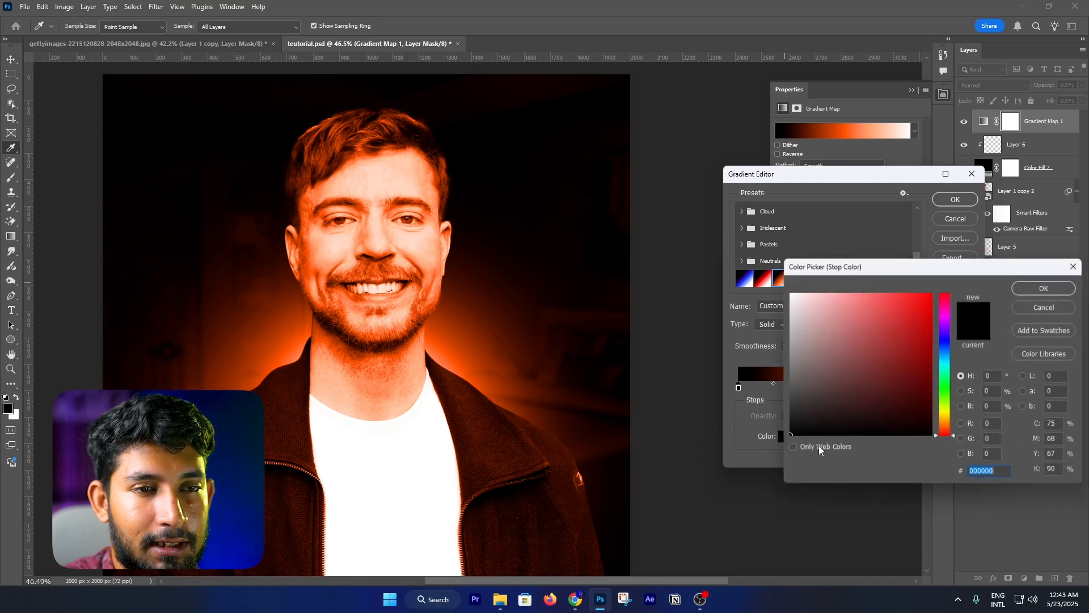
pyautogui.click(1046, 287)
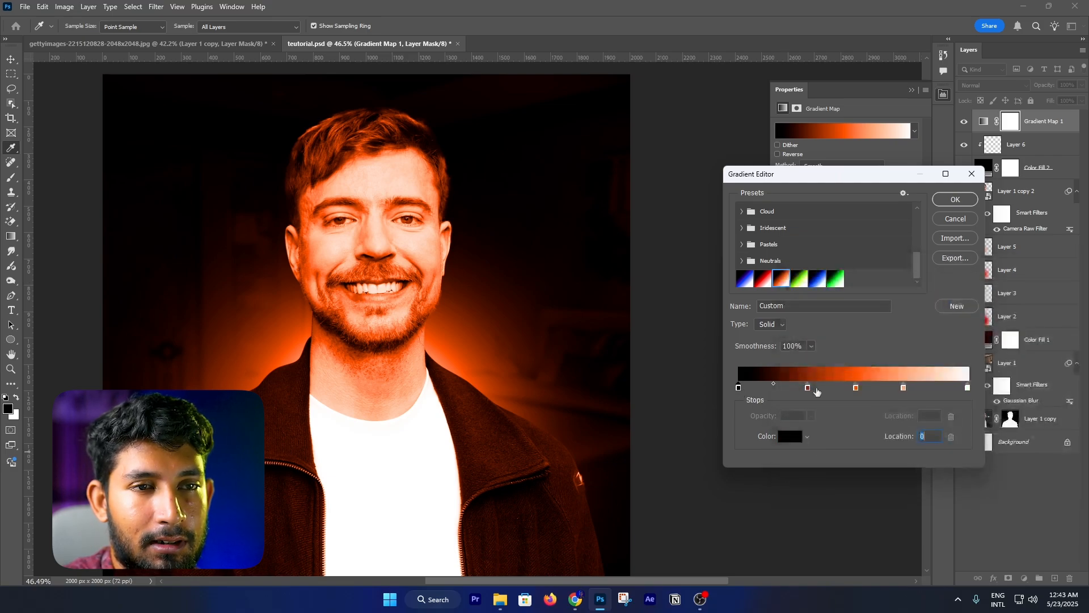
pyautogui.click(808, 389)
pyautogui.click(790, 437)
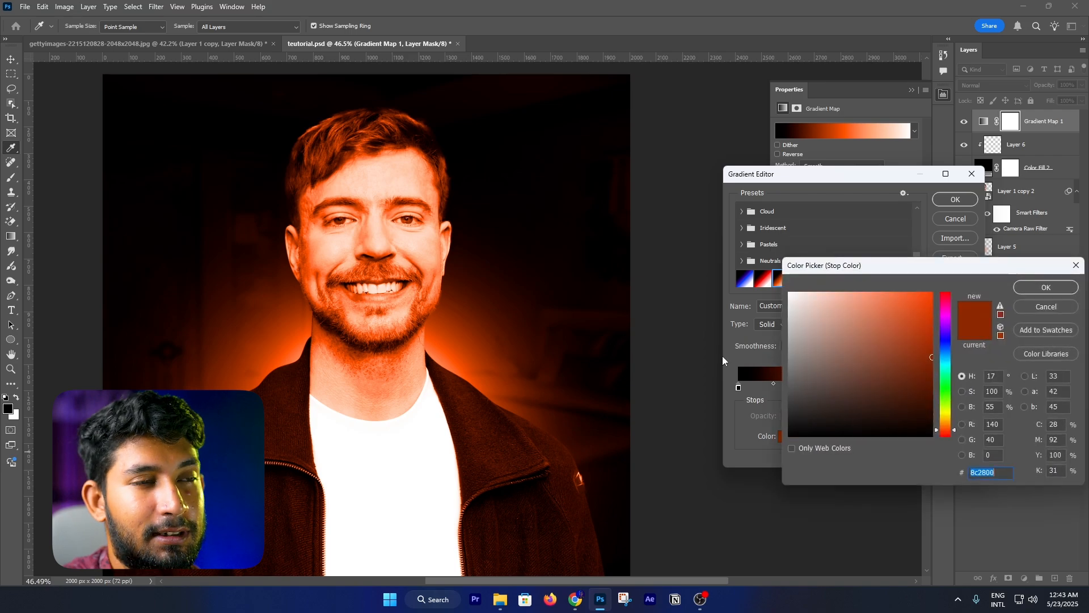
pyautogui.click(932, 348)
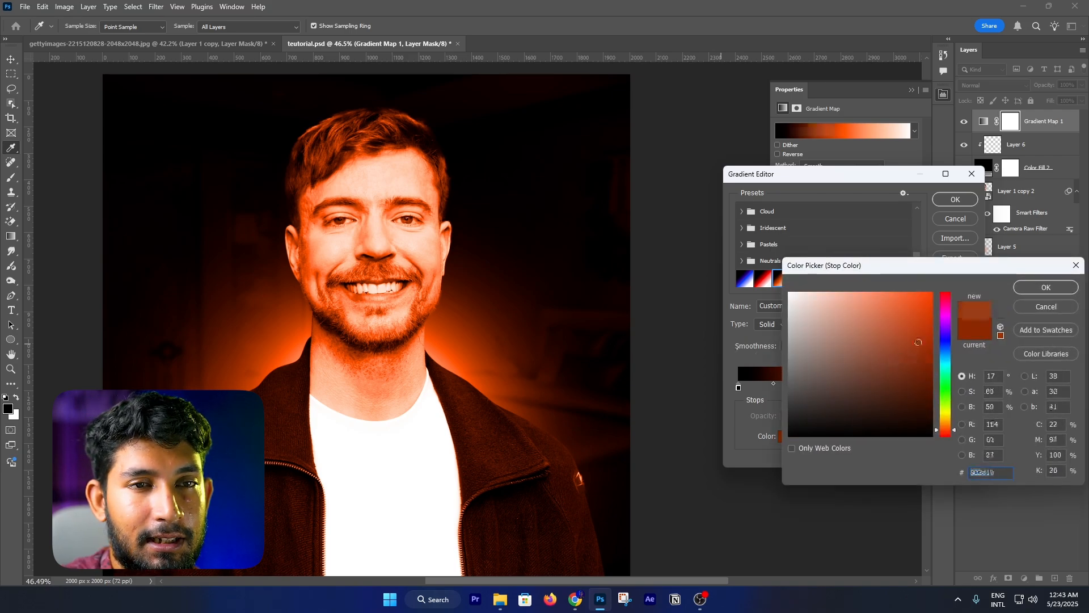
pyautogui.moveTo(947, 430); pyautogui.dragTo(949, 435)
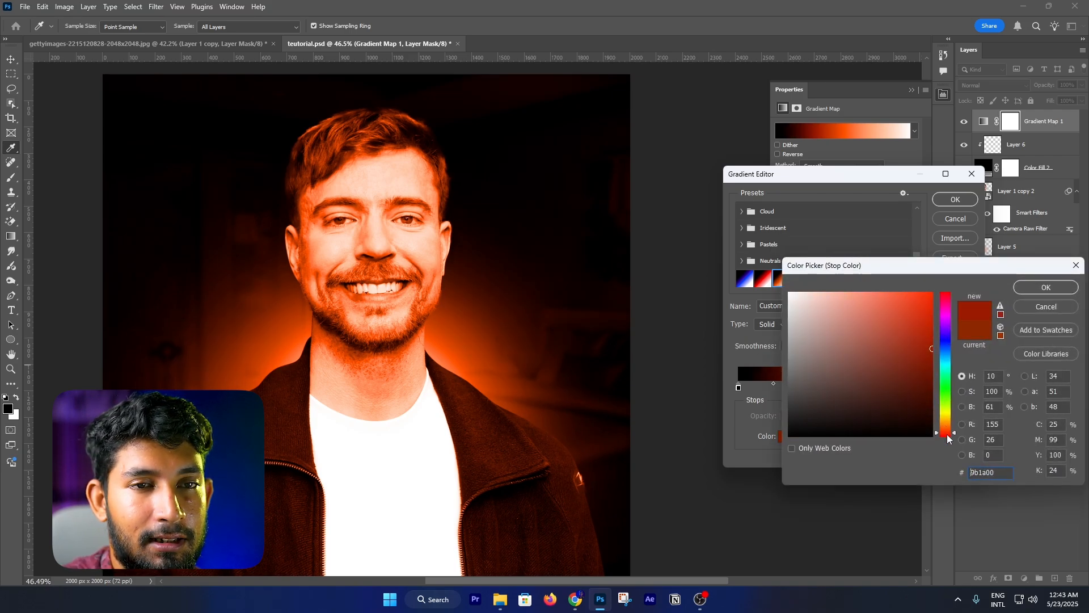
pyautogui.click(1024, 290)
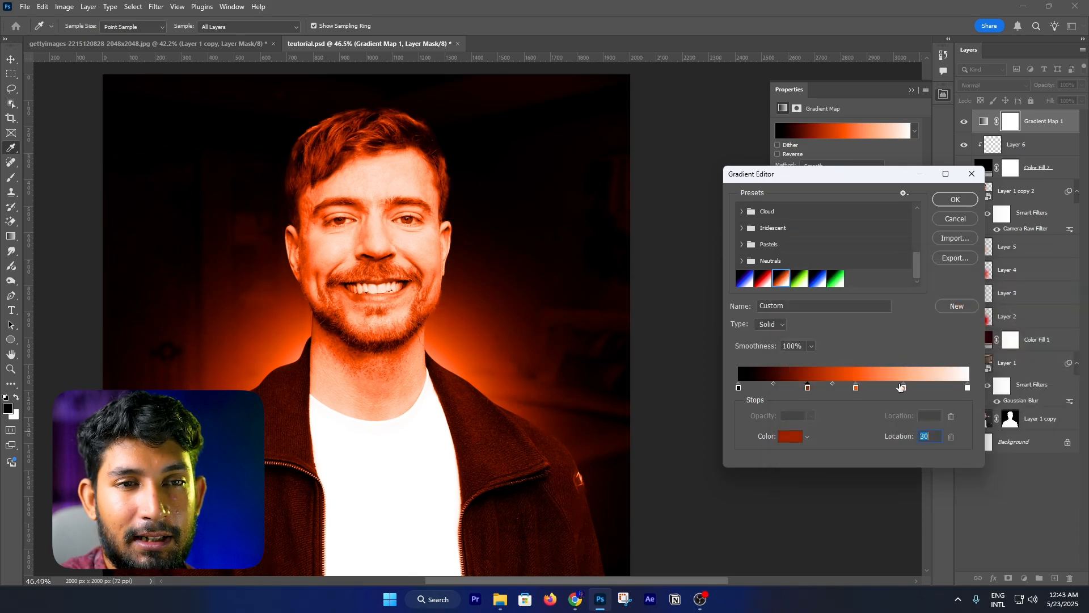
# - Change the gradient stop at 51% to bright red-orange ff2400
pyautogui.click(857, 388)
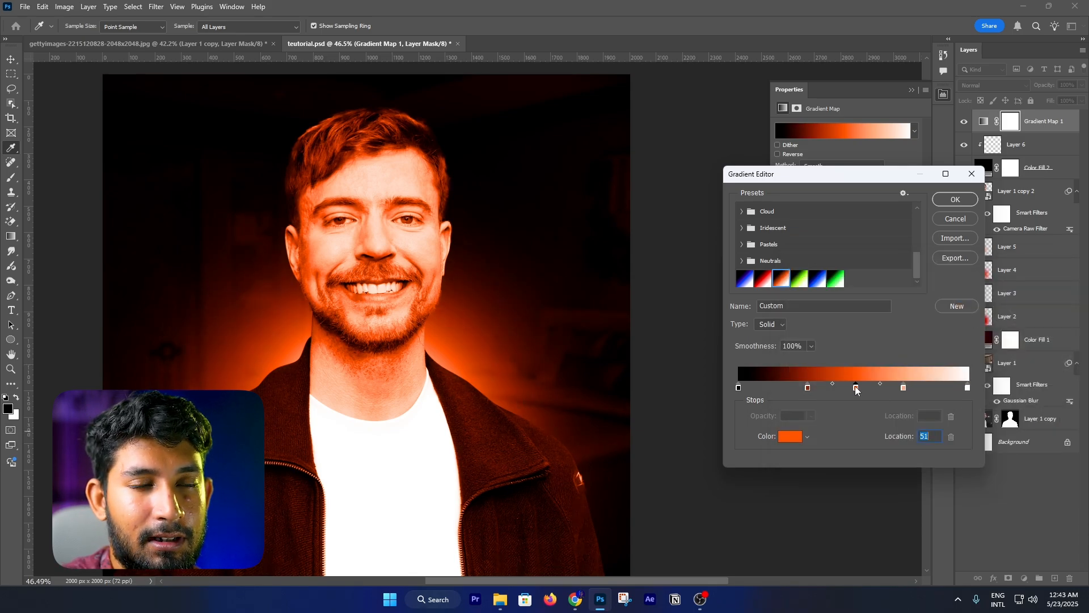
pyautogui.click(794, 437)
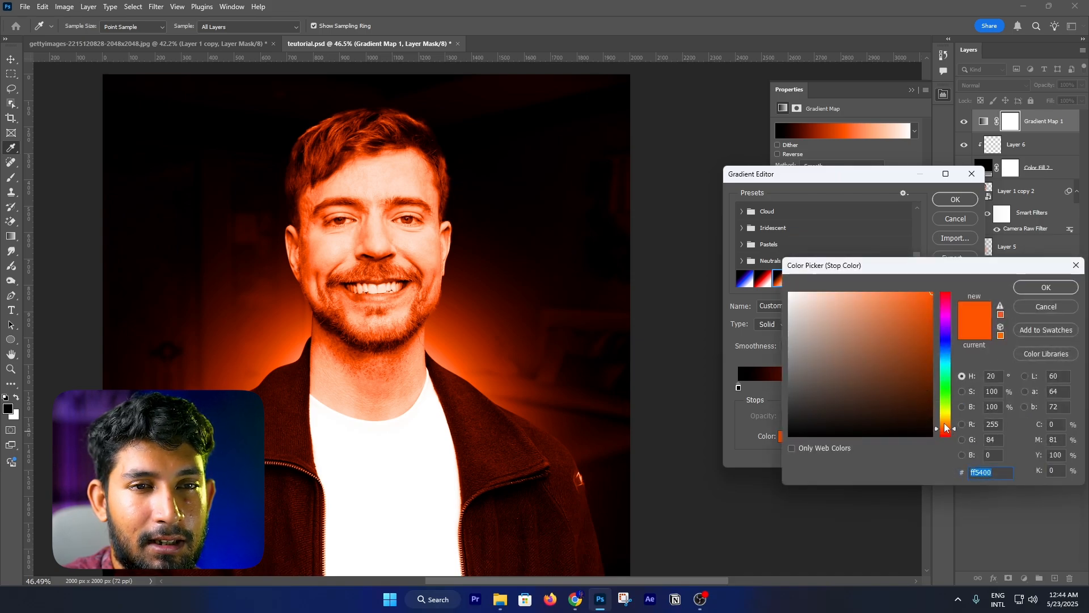
pyautogui.moveTo(945, 424); pyautogui.dragTo(947, 433)
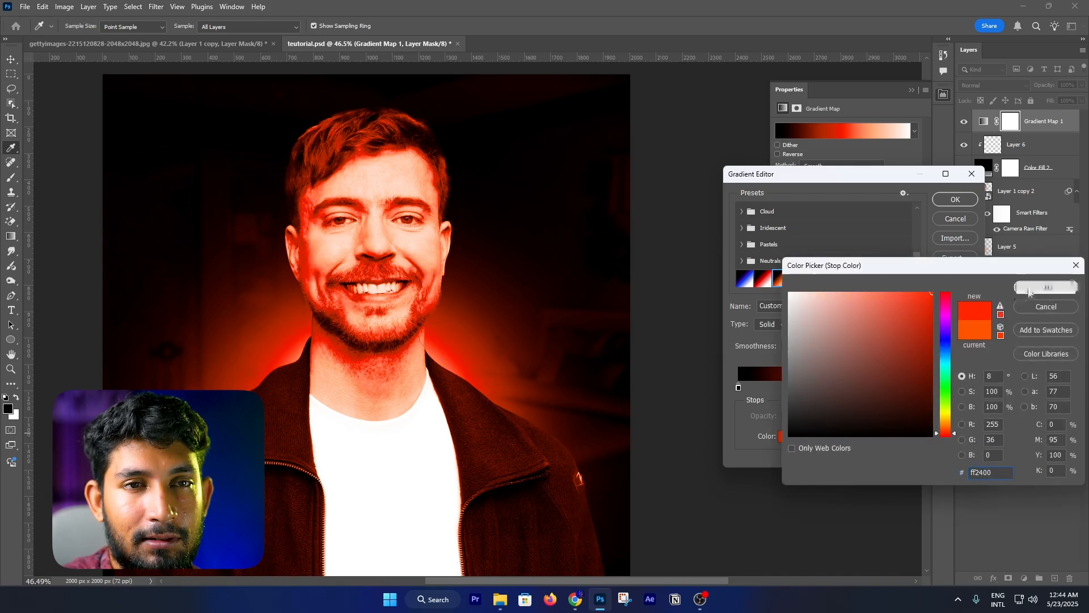
pyautogui.click(1046, 287)
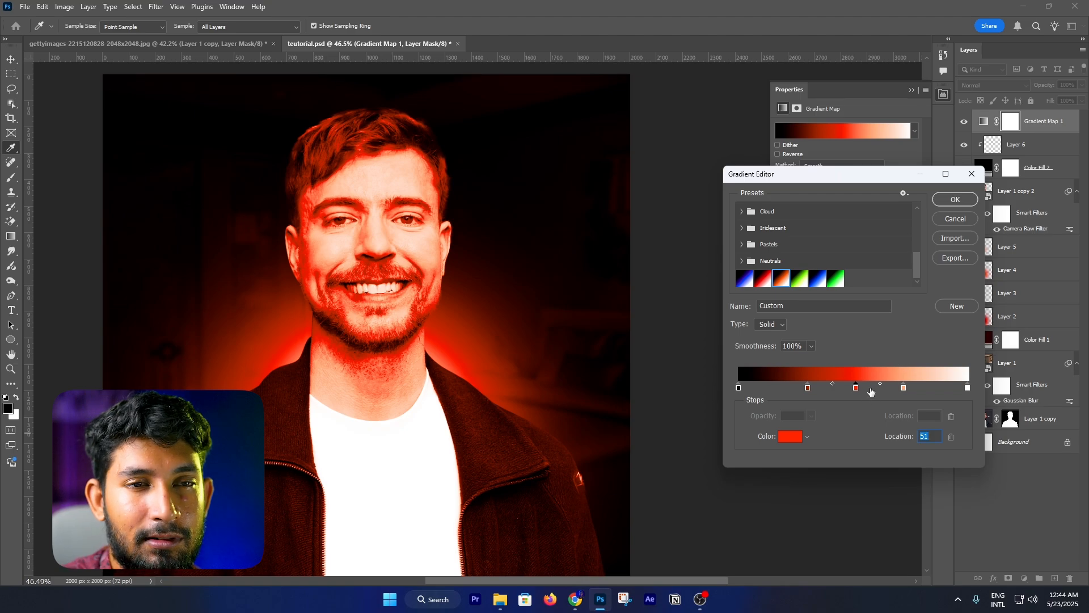
# - Recolor the gradient stop at 72% to coral red, then clip the Gradient Map to the black fill layer
pyautogui.click(904, 388)
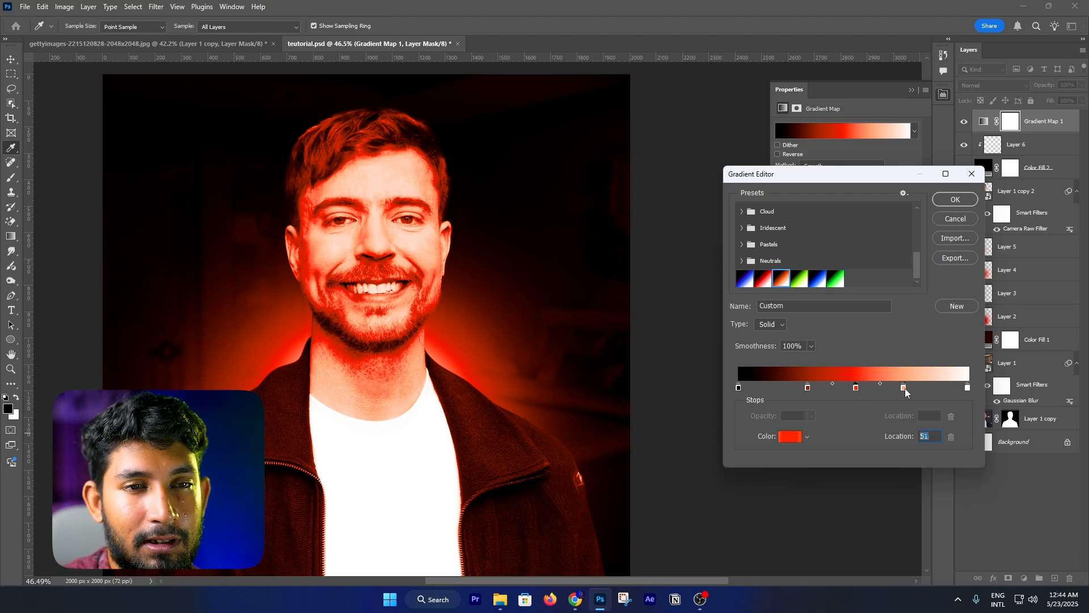
pyautogui.click(790, 436)
pyautogui.click(898, 354)
pyautogui.moveTo(898, 355); pyautogui.dragTo(884, 292)
pyautogui.click(949, 432)
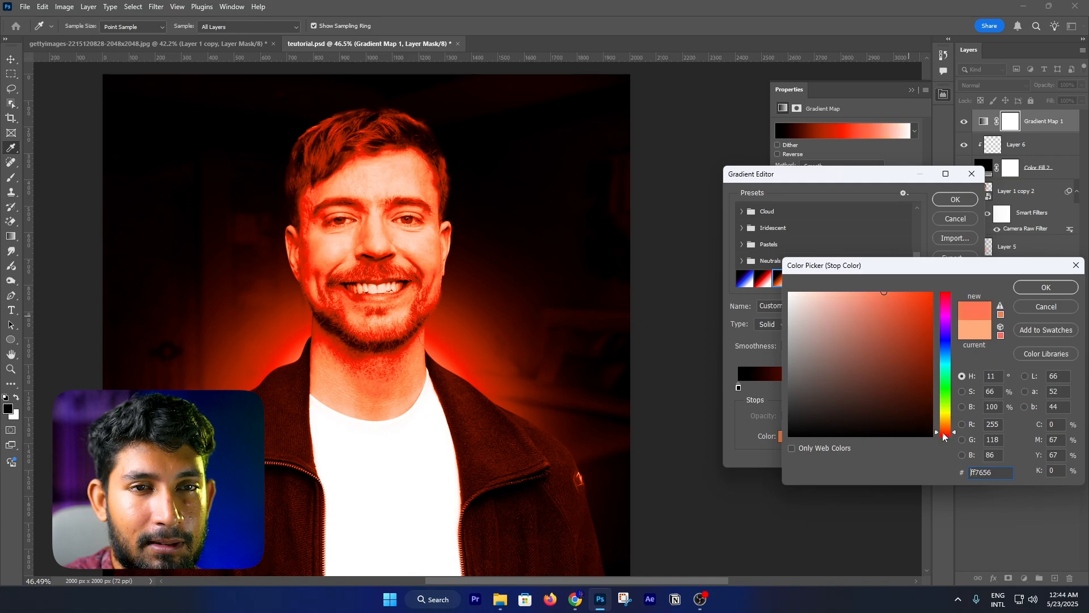
pyautogui.click(1029, 289)
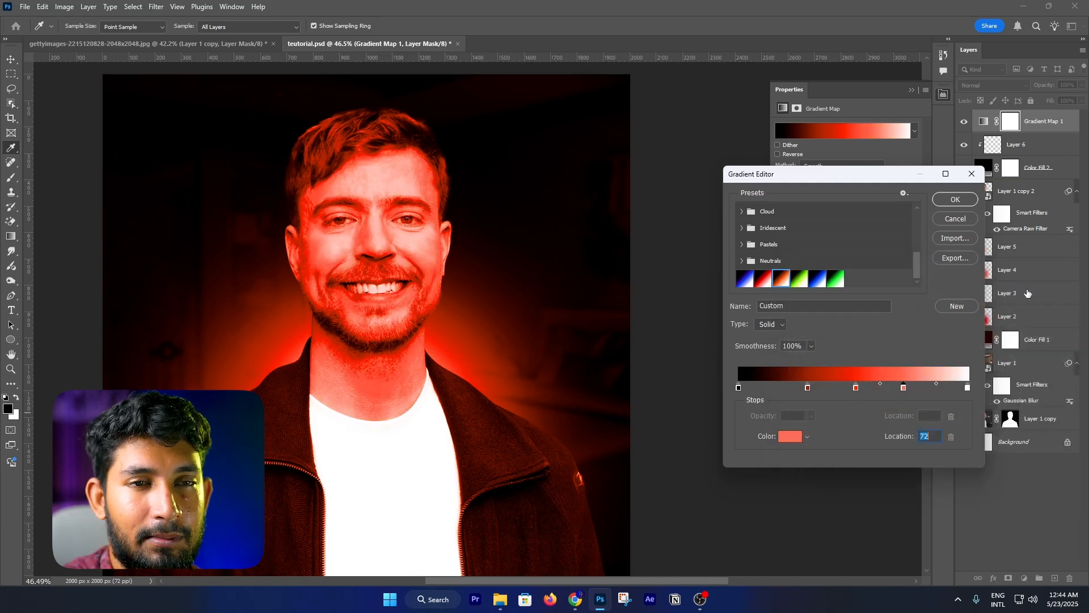
pyautogui.click(956, 200)
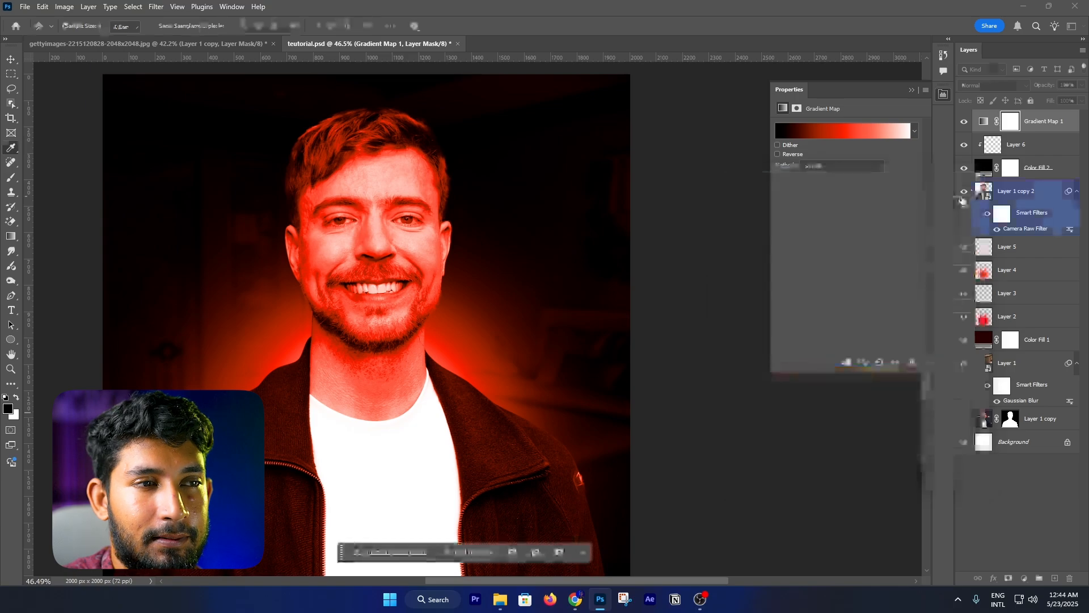
pyautogui.click(847, 363)
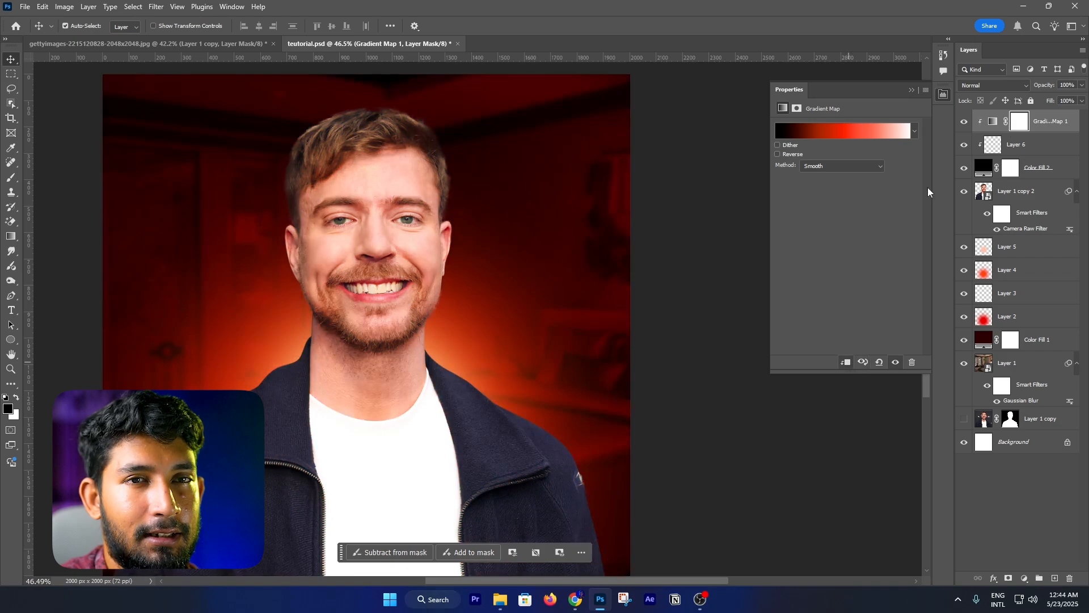
# - Select the empty clipped layer and prepare a small brush with white as the foreground color
pyautogui.hotkey('alt', '[')
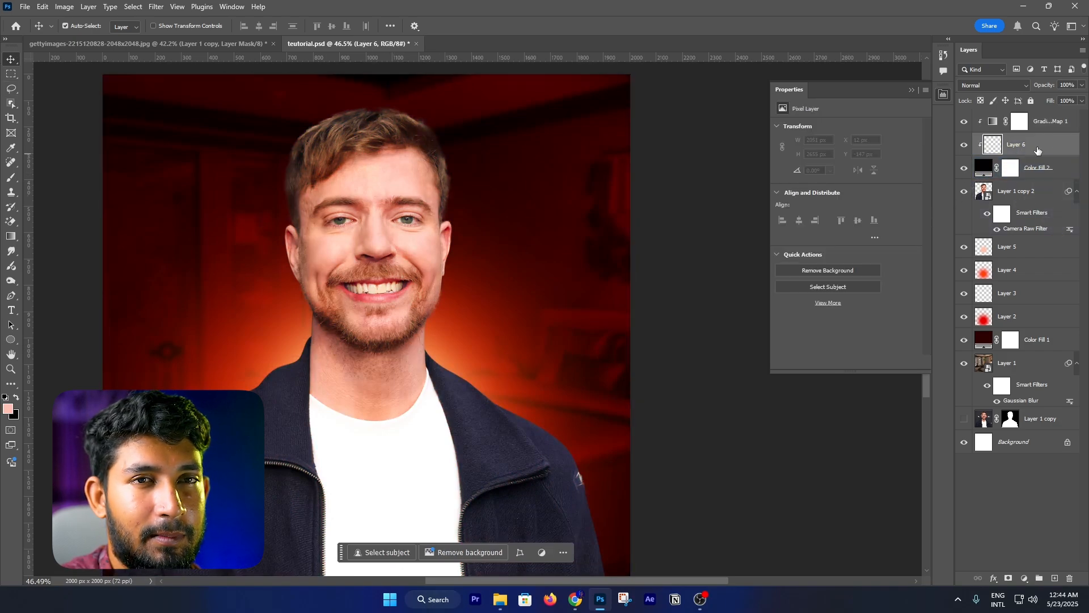
pyautogui.scroll(3, 445, 346)
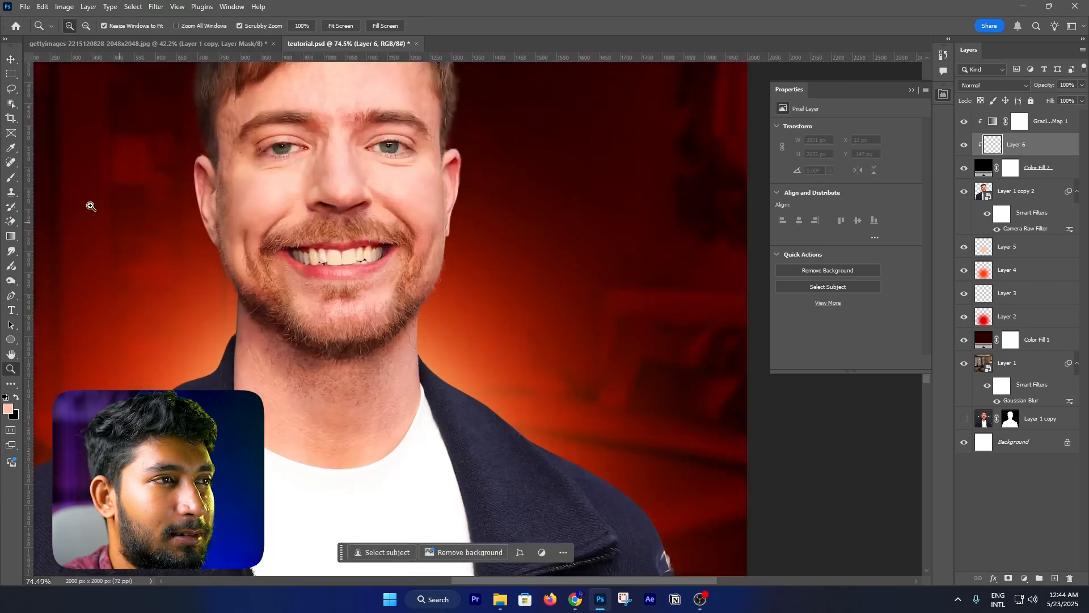
pyautogui.click(11, 177)
pyautogui.click(56, 178)
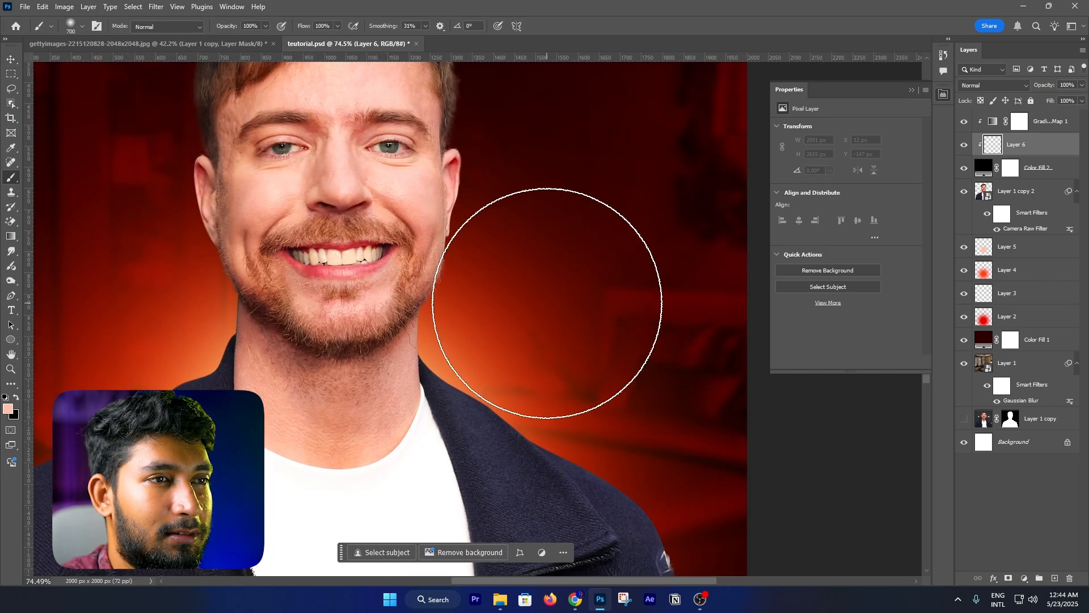
pyautogui.press('[')
pyautogui.press('[')
pyautogui.press('[')
pyautogui.press('[')
pyautogui.press('[')
pyautogui.press('[')
pyautogui.press('[')
pyautogui.press('[')
pyautogui.press('[')
pyautogui.press('[')
pyautogui.press('[')
pyautogui.press('[')
pyautogui.press('[')
pyautogui.press('[')
pyautogui.press('[')
pyautogui.press('[')
pyautogui.press('[')
pyautogui.press('[')
pyautogui.press('[')
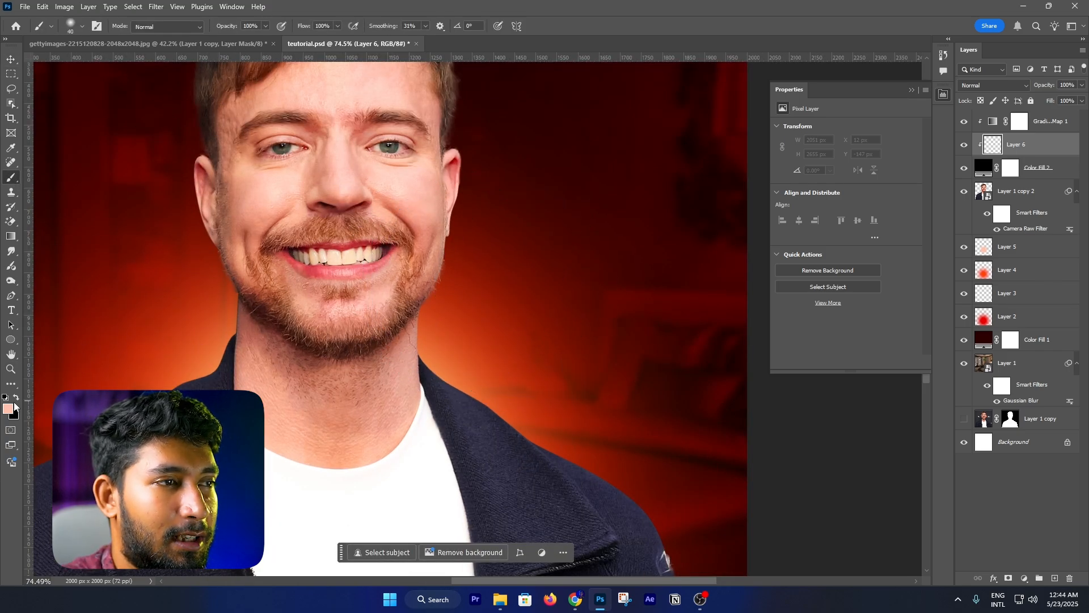
pyautogui.click(18, 398)
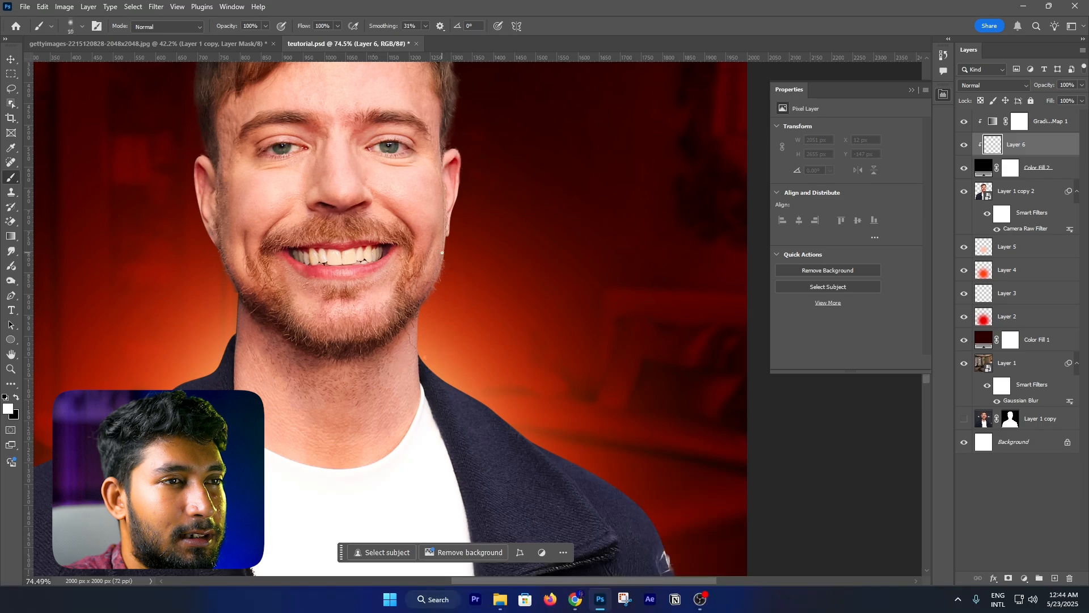
# - Set the brush opacity to 91% and use the Soft Round tip at about 9 px with 0% hardness
pyautogui.scroll(3, 448, 263)
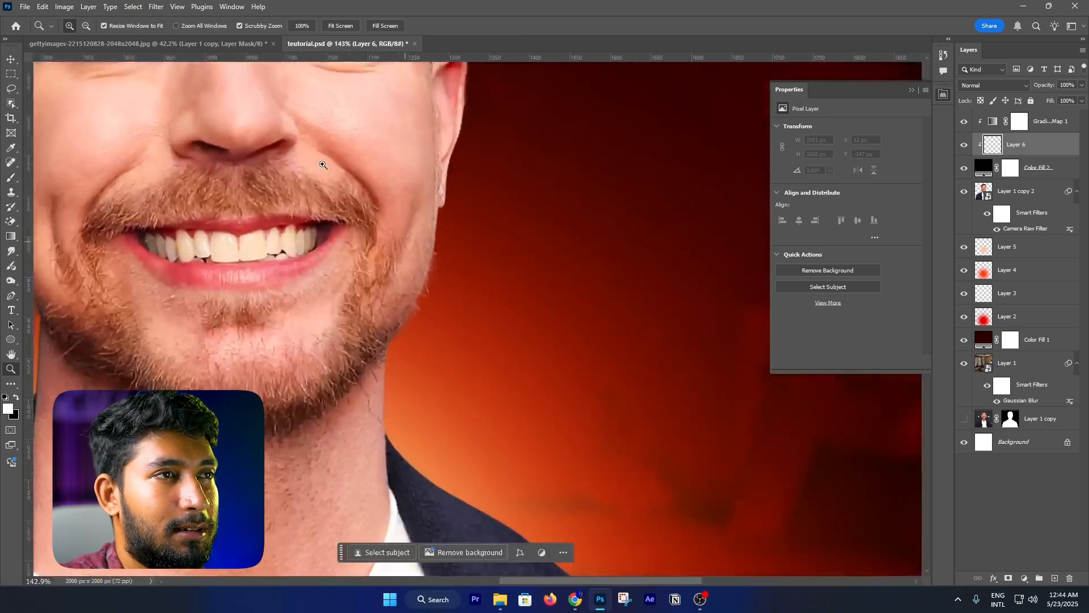
pyautogui.click(223, 26)
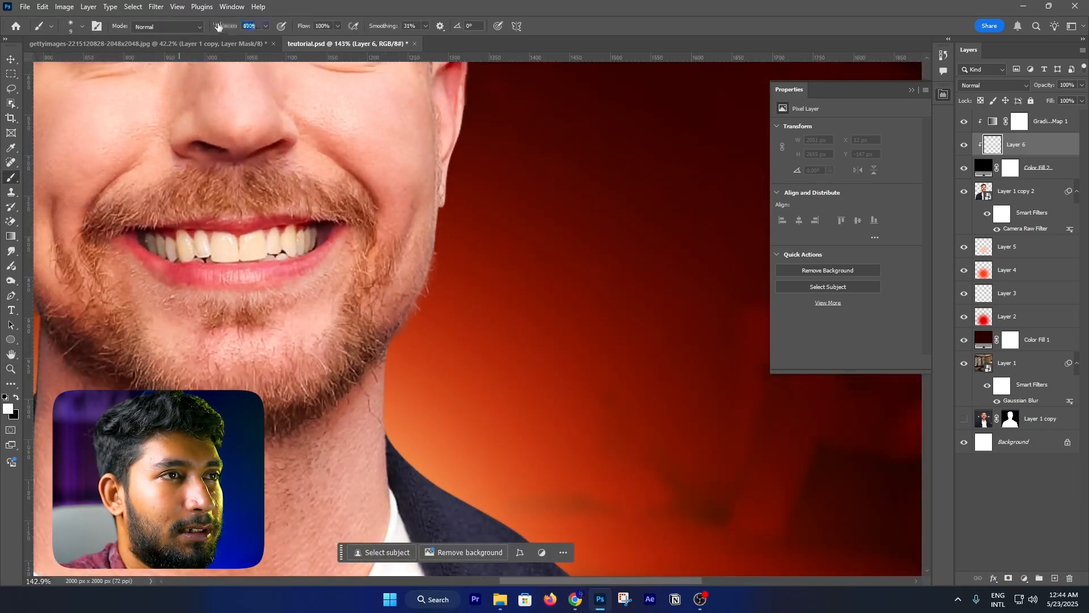
pyautogui.click(81, 27)
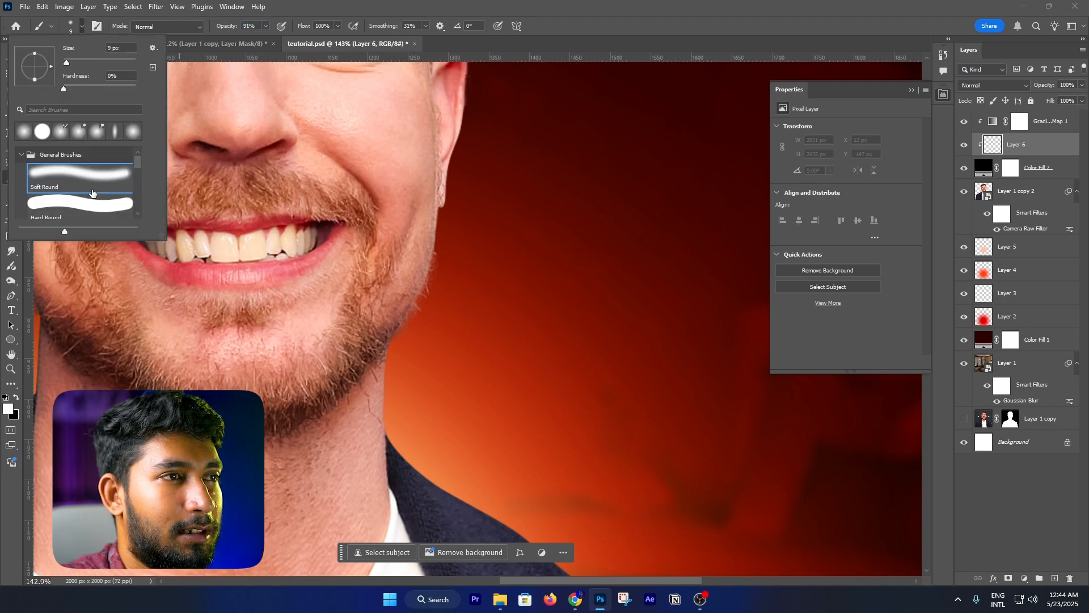
pyautogui.click(447, 236)
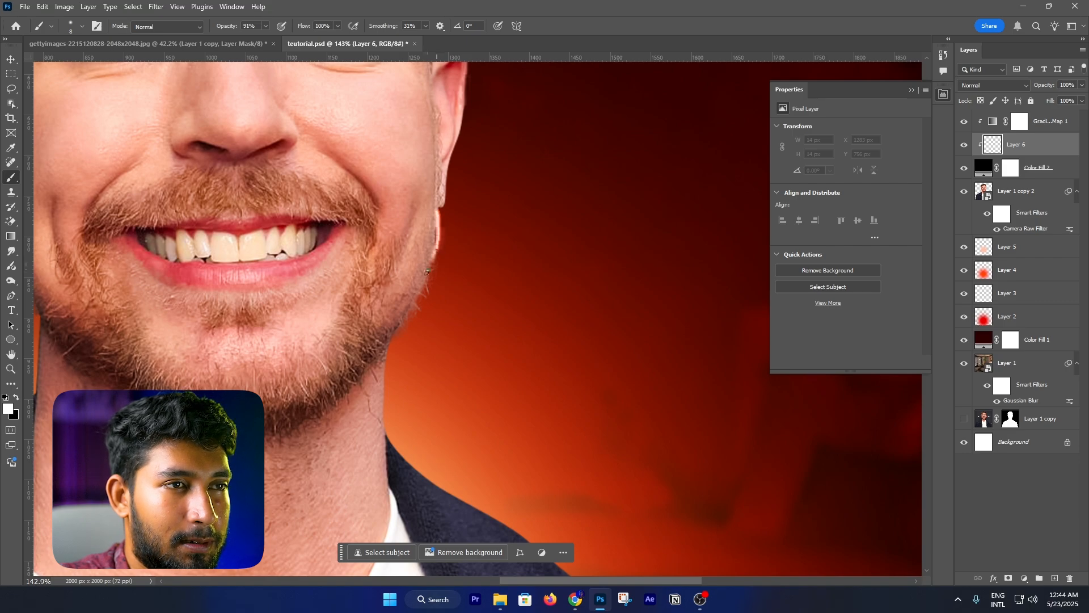
# - Paint a thin white rim-light line along the jaw, neck and jacket shoulder on the picture's right side
pyautogui.moveTo(393, 361); pyautogui.dragTo(376, 201)
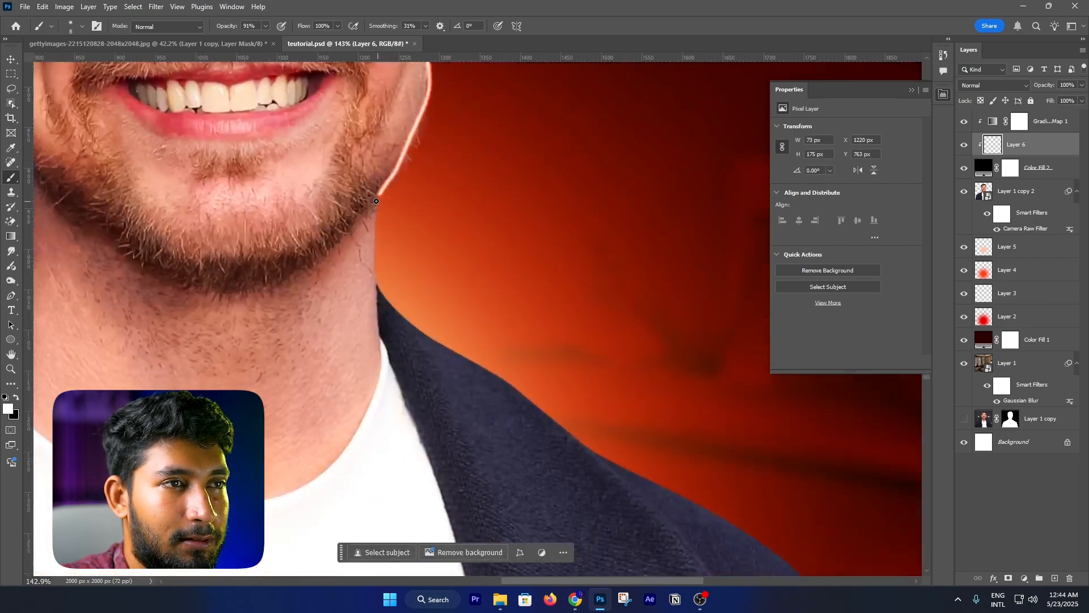
pyautogui.scroll(-5, 376, 198)
pyautogui.moveTo(364, 98); pyautogui.dragTo(360, 226)
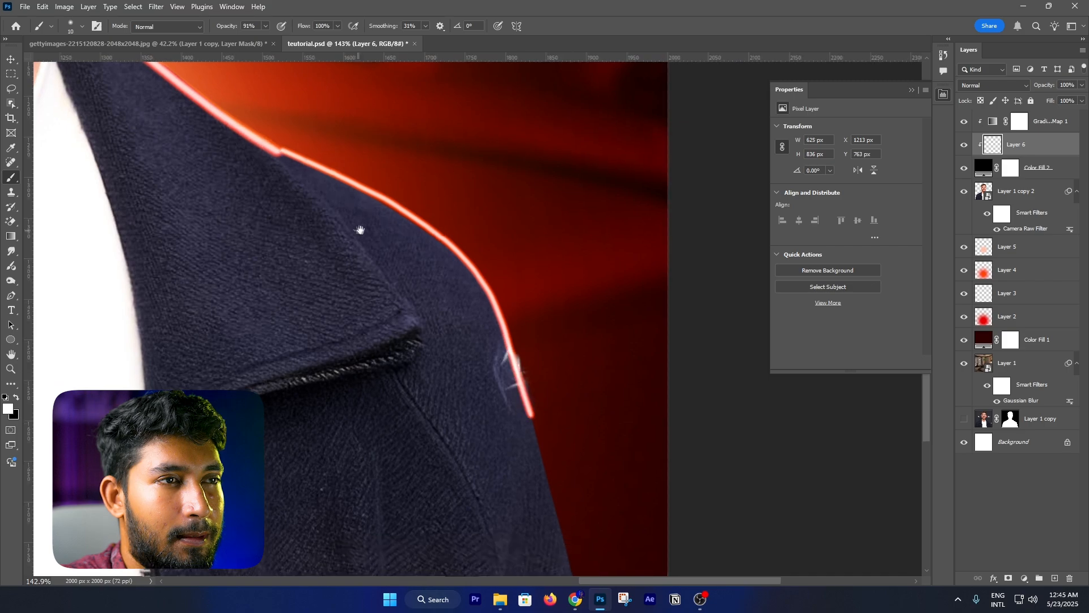
# - Continue the thin rim-light line around the head and down the opposite ear, jaw, neck and shoulder
pyautogui.scroll(5, 360, 226)
pyautogui.moveTo(381, 278); pyautogui.dragTo(412, 366)
pyautogui.moveTo(412, 366); pyautogui.dragTo(406, 239)
pyautogui.moveTo(406, 239)
pyautogui.mouseDown()
pyautogui.moveTo(403, 312)
pyautogui.moveTo(421, 255)
pyautogui.mouseUp()
pyautogui.moveTo(421, 255)
pyautogui.mouseDown()
pyautogui.moveTo(377, 339)
pyautogui.moveTo(275, 398)
pyautogui.mouseUp()
pyautogui.moveTo(275, 397)
pyautogui.mouseDown()
pyautogui.moveTo(550, 246)
pyautogui.moveTo(274, 393)
pyautogui.mouseUp()
pyautogui.scroll(5, 278, 376)
pyautogui.scroll(-5, 447, 338)
pyautogui.moveTo(471, 451)
pyautogui.mouseDown()
pyautogui.moveTo(447, 338)
pyautogui.moveTo(399, 308)
pyautogui.mouseUp()
pyautogui.press('b')
pyautogui.scroll(-5, 375, 428)
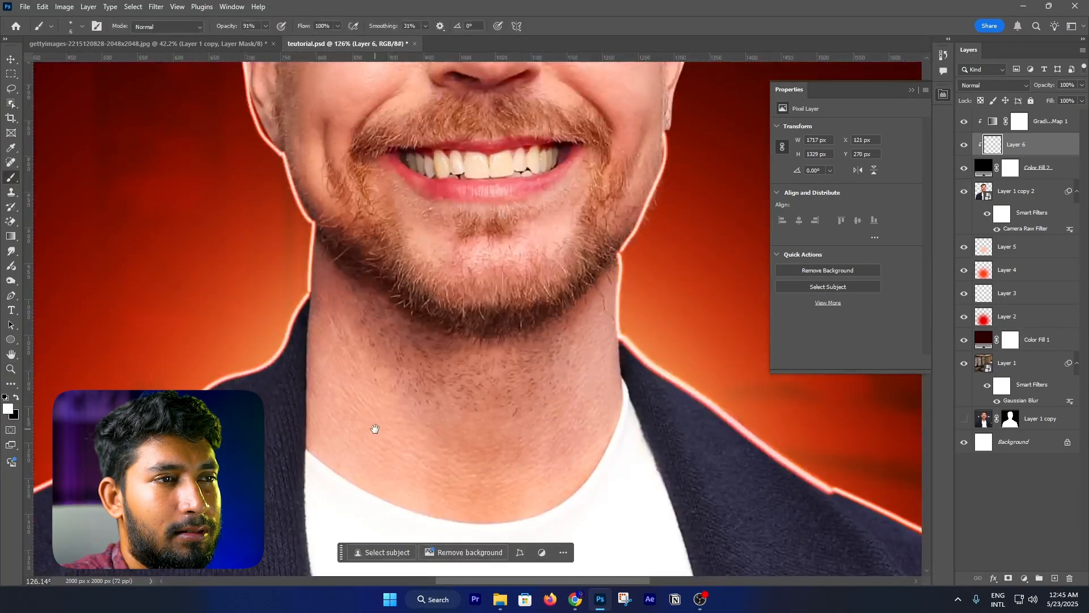
# - Soften the rim light along the jaw, ears and sides of the hair with the Smudge tool at 125 px and 50% strength
pyautogui.click(13, 254)
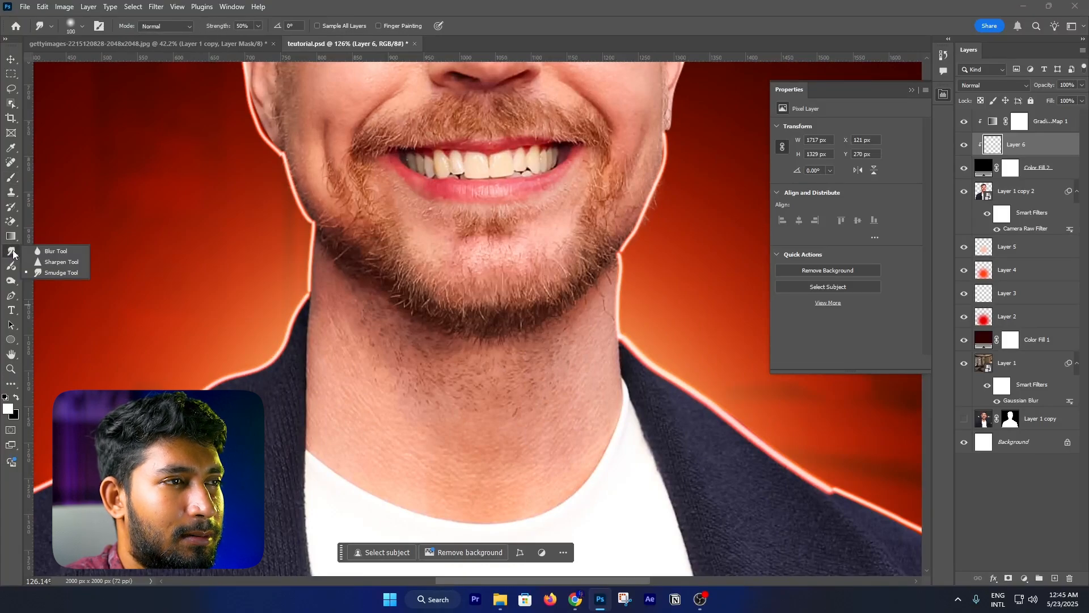
pyautogui.click(57, 277)
pyautogui.press(']')
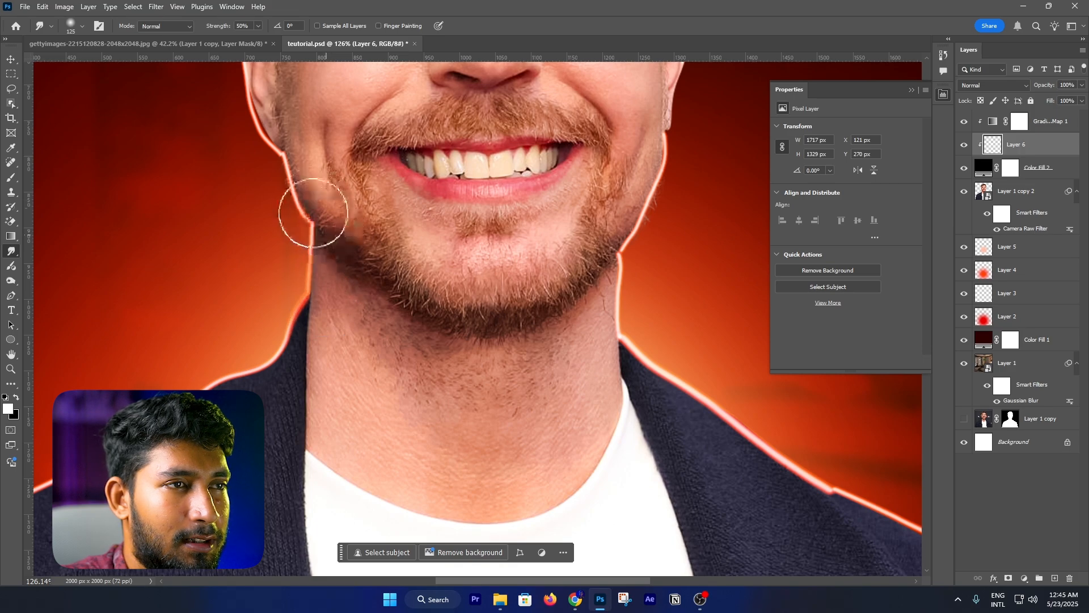
pyautogui.moveTo(333, 212); pyautogui.dragTo(360, 291)
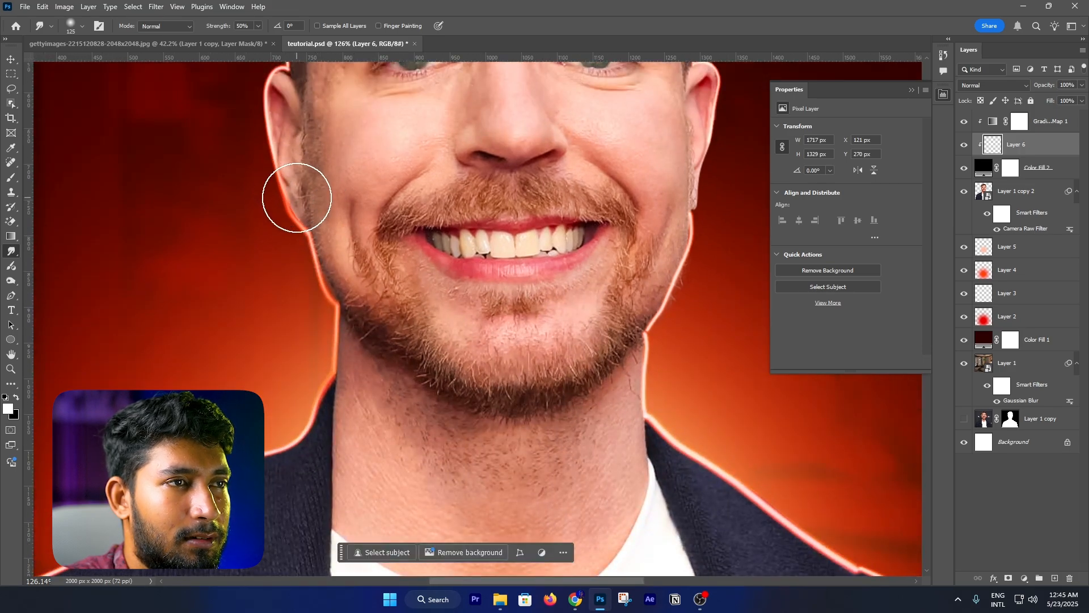
pyautogui.moveTo(322, 170); pyautogui.dragTo(335, 316)
pyautogui.moveTo(311, 223)
pyautogui.mouseDown()
pyautogui.moveTo(317, 410)
pyautogui.moveTo(303, 412)
pyautogui.moveTo(308, 191)
pyautogui.moveTo(309, 311)
pyautogui.mouseUp()
pyautogui.moveTo(709, 179)
pyautogui.mouseDown()
pyautogui.moveTo(656, 151)
pyautogui.moveTo(705, 382)
pyautogui.mouseUp()
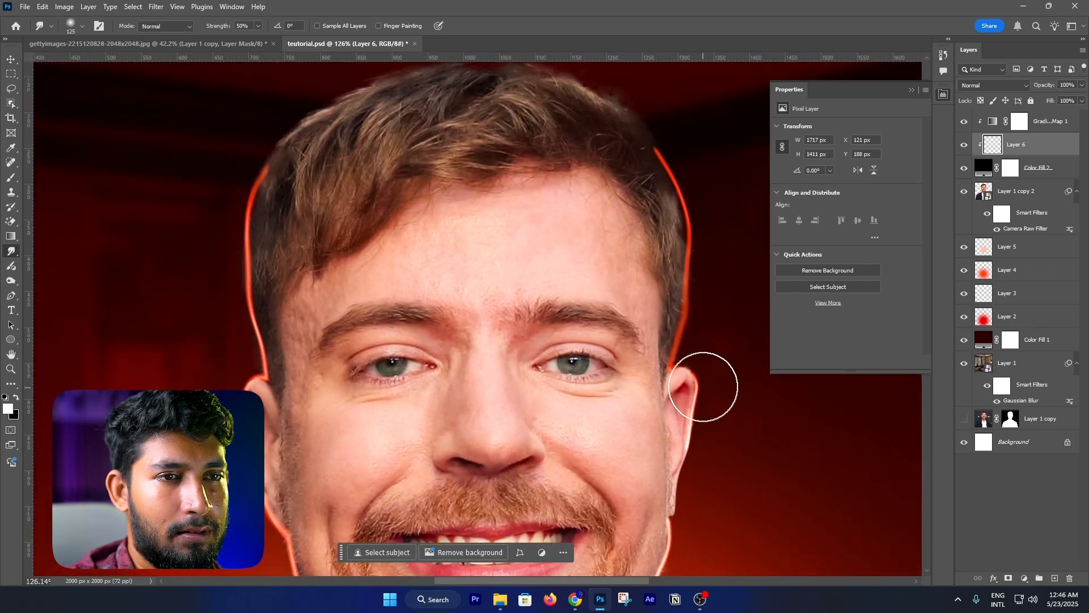
# - Smudge the rim light along the neck and both jacket shoulders to blend it into the edges
pyautogui.moveTo(619, 575); pyautogui.dragTo(579, 259)
pyautogui.scroll(-5, 579, 258)
pyautogui.moveTo(652, 345); pyautogui.dragTo(729, 547)
pyautogui.scroll(6, 729, 547)
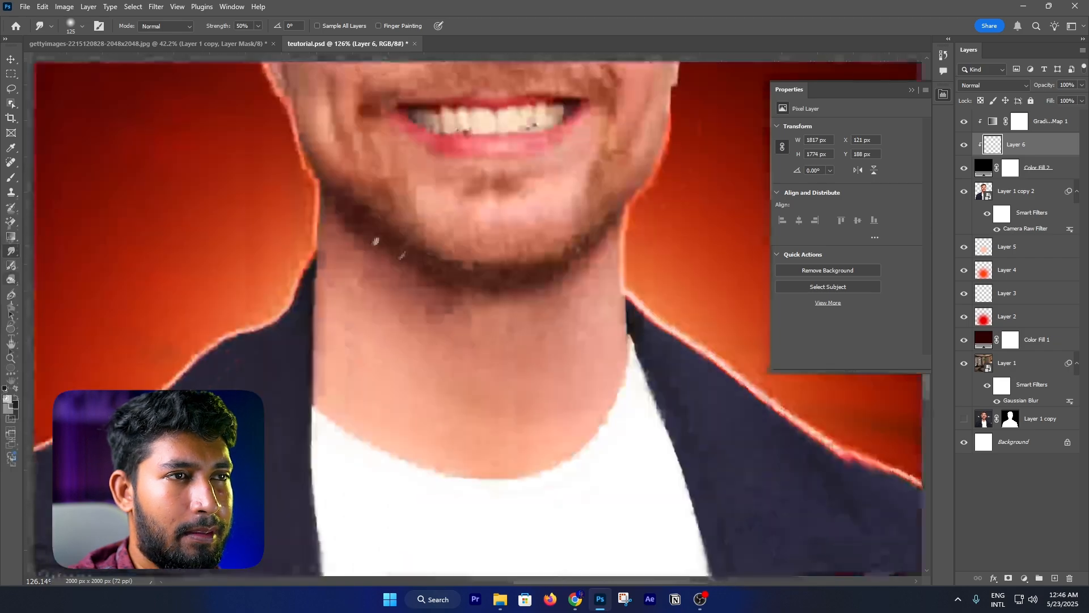
pyautogui.hscroll(-8, 180, 339)
pyautogui.moveTo(179, 340); pyautogui.dragTo(170, 347)
pyautogui.scroll(-5, 462, 304)
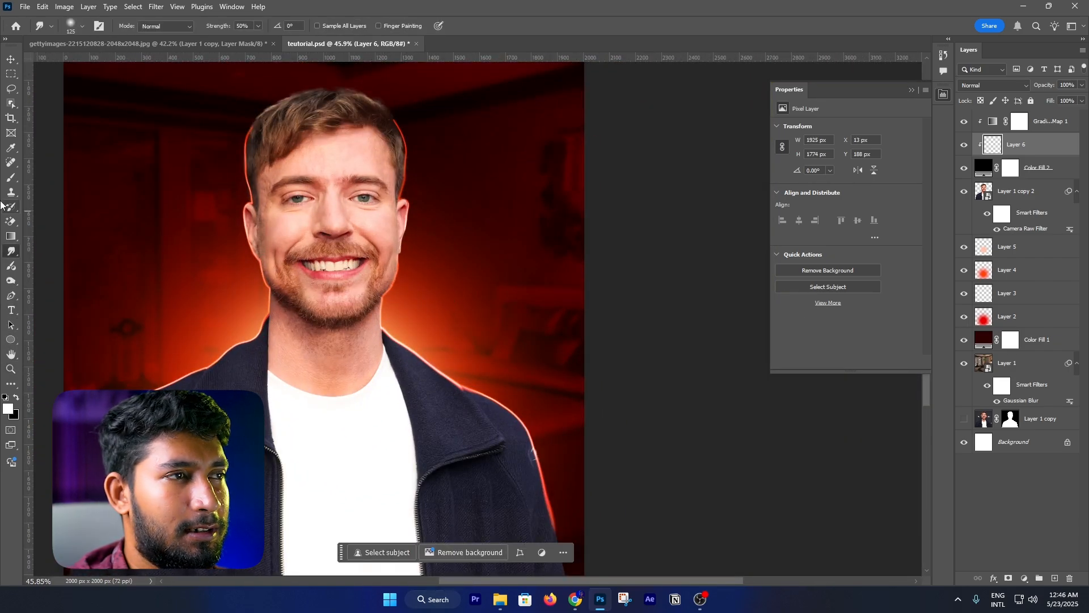
# - Set up the Brush tool with black as the foreground color, a 600 px tip and 30% opacity
pyautogui.click(9, 178)
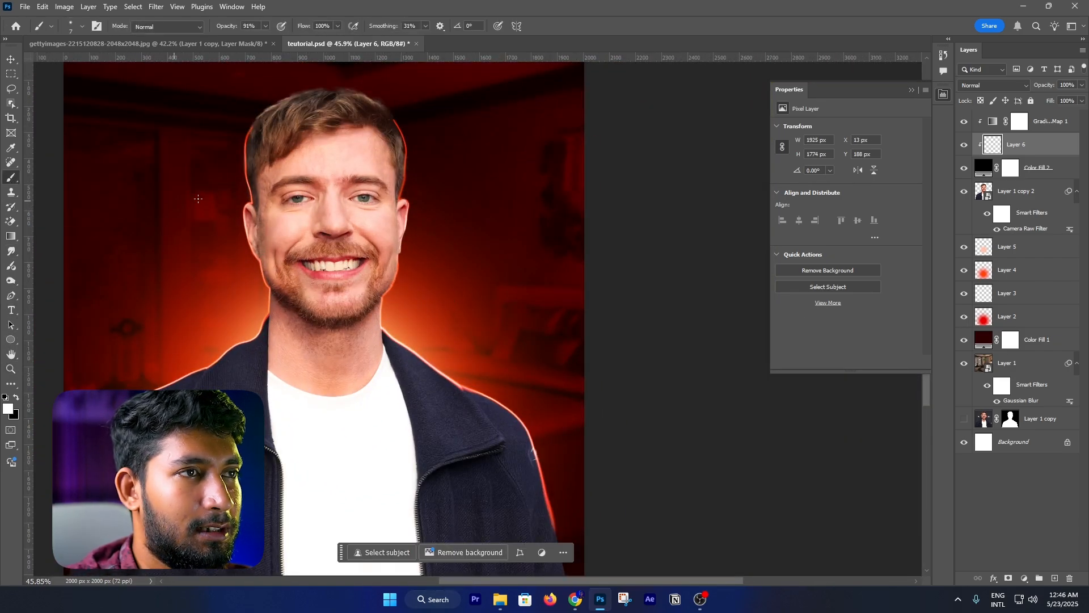
pyautogui.press(']')
pyautogui.press(']')
pyautogui.press(']')
pyautogui.press(']')
pyautogui.press(']')
pyautogui.press(']')
pyautogui.press(']')
pyautogui.press(']')
pyautogui.press(']')
pyautogui.press(']')
pyautogui.press(']')
pyautogui.press(']')
pyautogui.press(']')
pyautogui.press(']')
pyautogui.press(']')
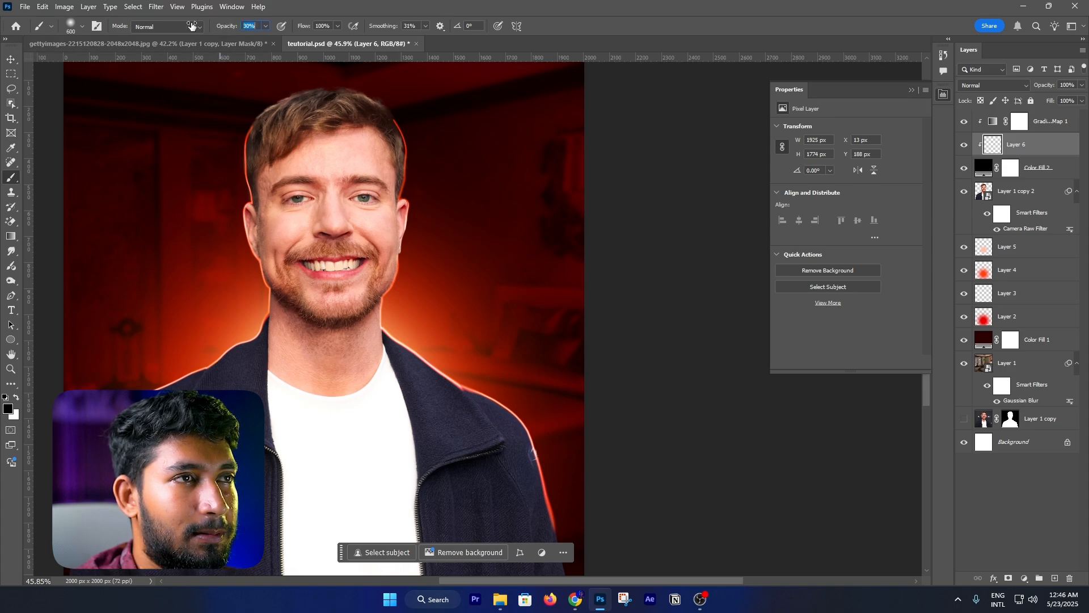
# - Paint soft black over the hair and both sleeves to fade the rim light there, using up to a 700 px brush
pyautogui.moveTo(268, 115); pyautogui.dragTo(375, 111)
pyautogui.moveTo(550, 445); pyautogui.dragTo(564, 467)
pyautogui.scroll(-3, 545, 408)
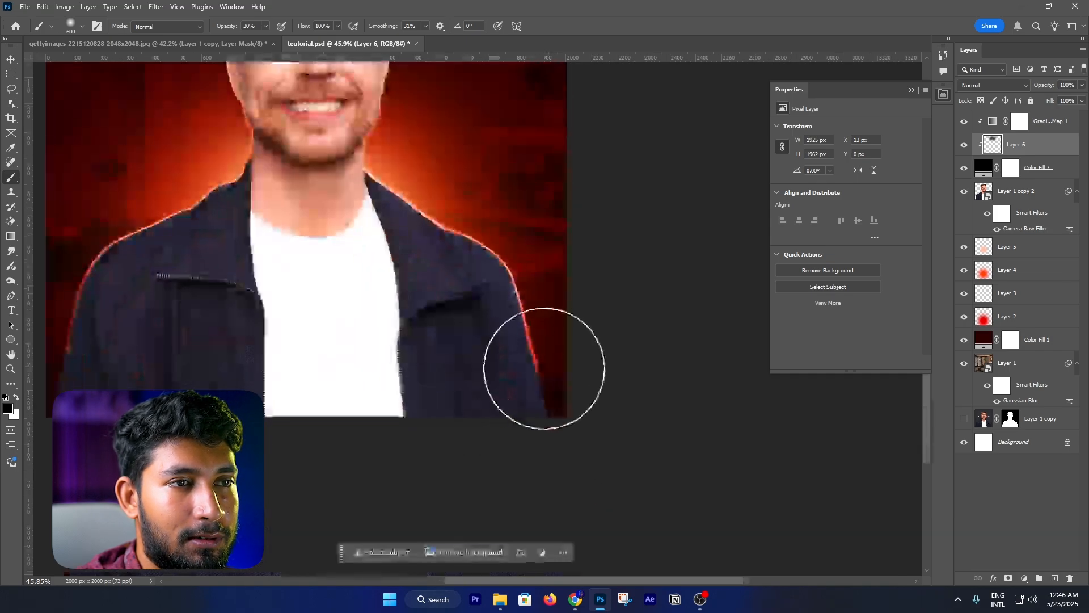
pyautogui.moveTo(538, 365)
pyautogui.mouseDown()
pyautogui.moveTo(523, 333)
pyautogui.moveTo(499, 345)
pyautogui.mouseUp()
pyautogui.press(']')
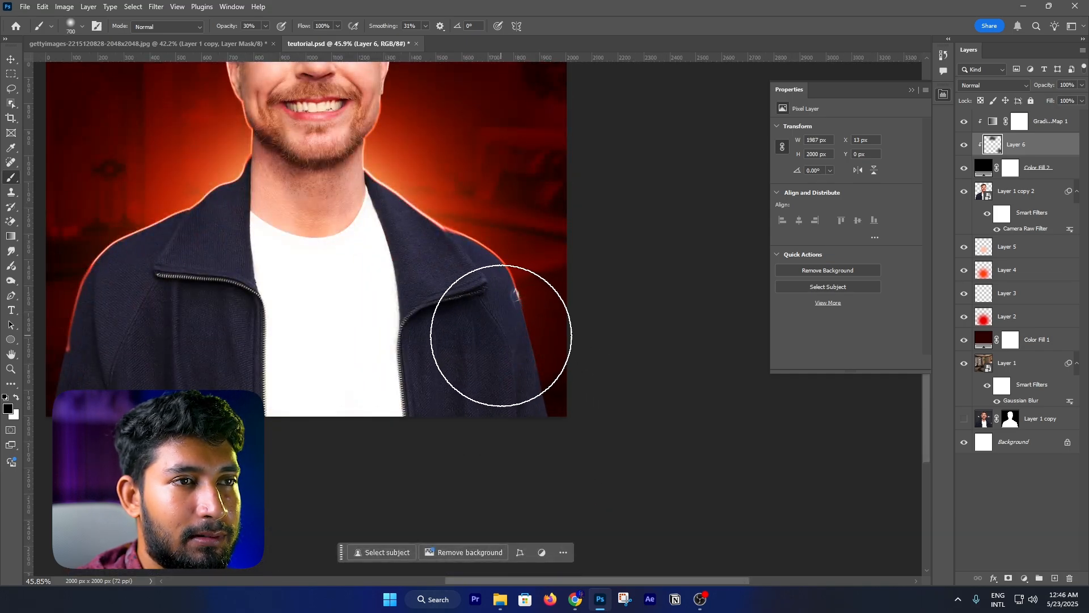
pyautogui.moveTo(208, 354)
pyautogui.mouseDown()
pyautogui.moveTo(111, 355)
pyautogui.moveTo(88, 312)
pyautogui.moveTo(200, 331)
pyautogui.mouseUp()
pyautogui.scroll(3, 338, 297)
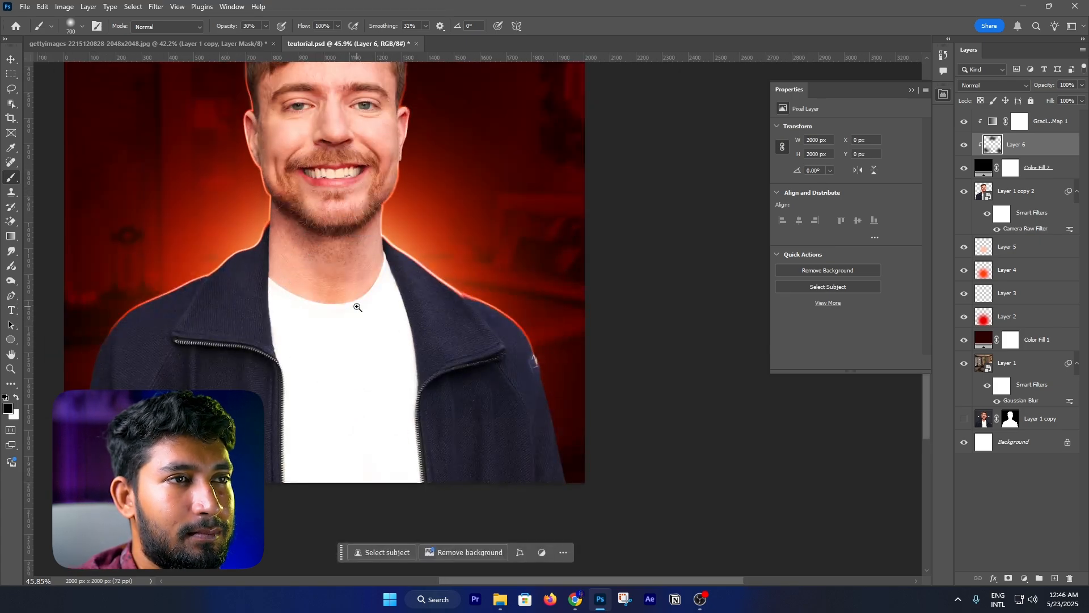
pyautogui.press('z')
pyautogui.moveTo(353, 306)
pyautogui.mouseDown()
pyautogui.moveTo(323, 296)
pyautogui.moveTo(342, 304)
pyautogui.moveTo(309, 326)
pyautogui.moveTo(340, 329)
pyautogui.mouseUp()
pyautogui.press('b')
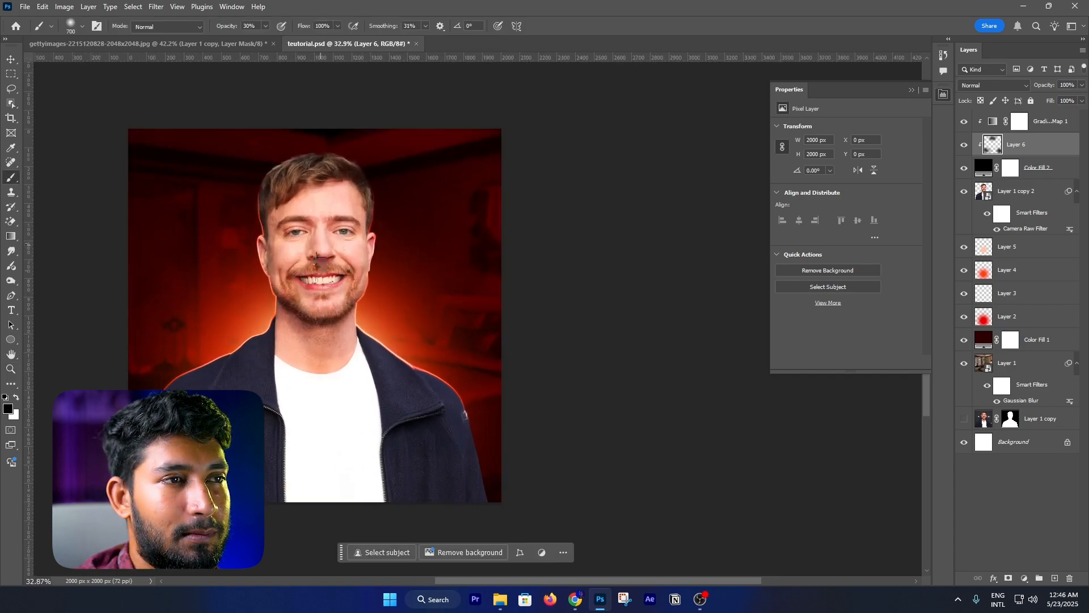
# - Load the man's outline from Layer 1 copy 2 as a selection and ready the white brush at 23% opacity
pyautogui.keyDown('ctrl'); pyautogui.click(984, 192); pyautogui.keyUp('ctrl')
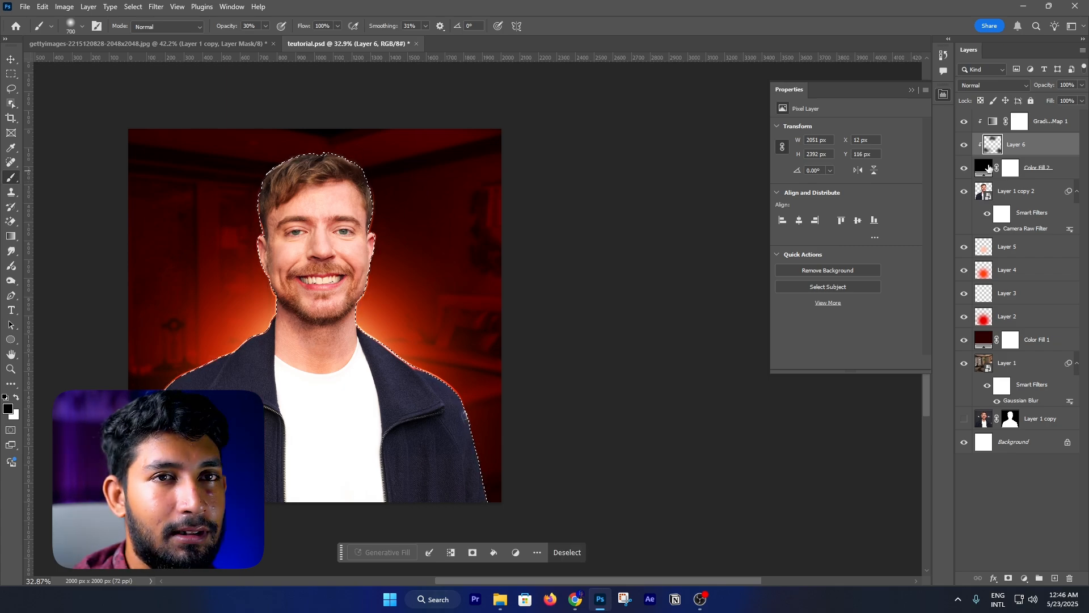
pyautogui.rightClick(9, 180)
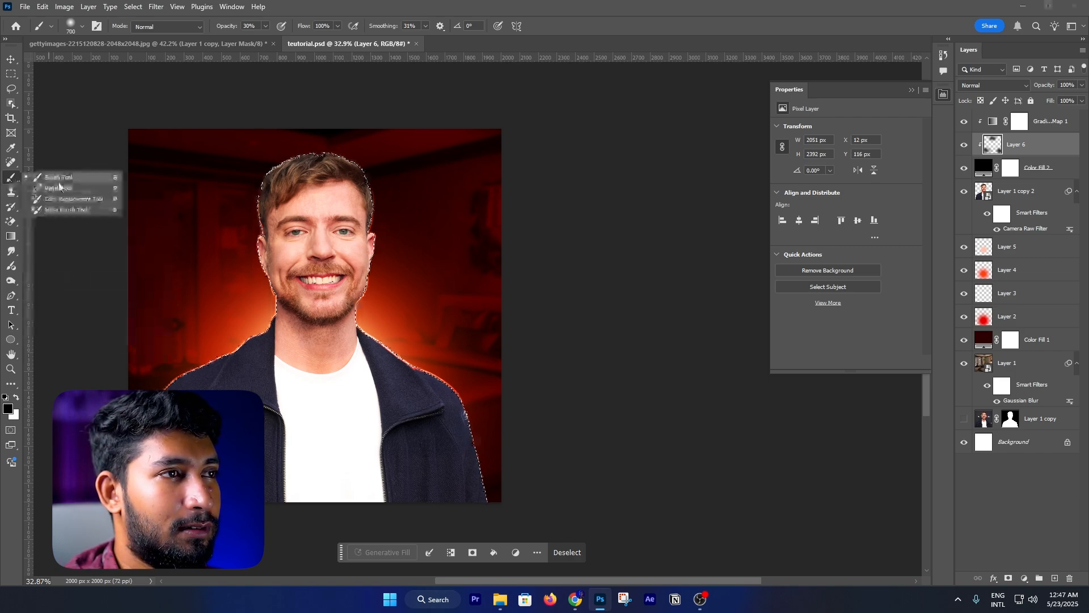
pyautogui.click(78, 178)
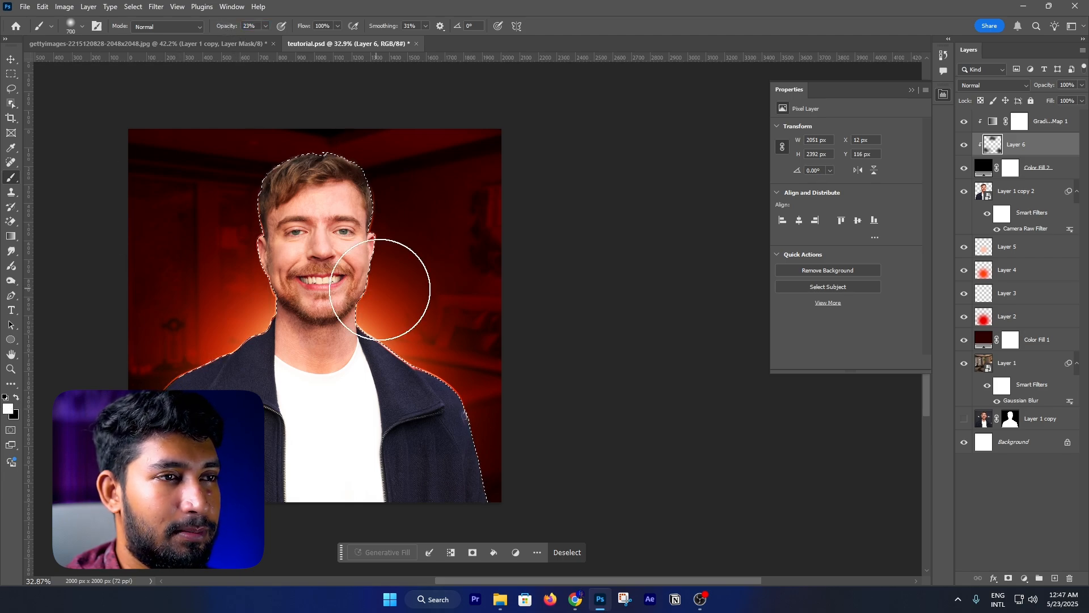
# - Reduce the brush to 500 px and paint a soft glow inside the selection on the picture's right shoulder
pyautogui.scroll(3, 380, 290)
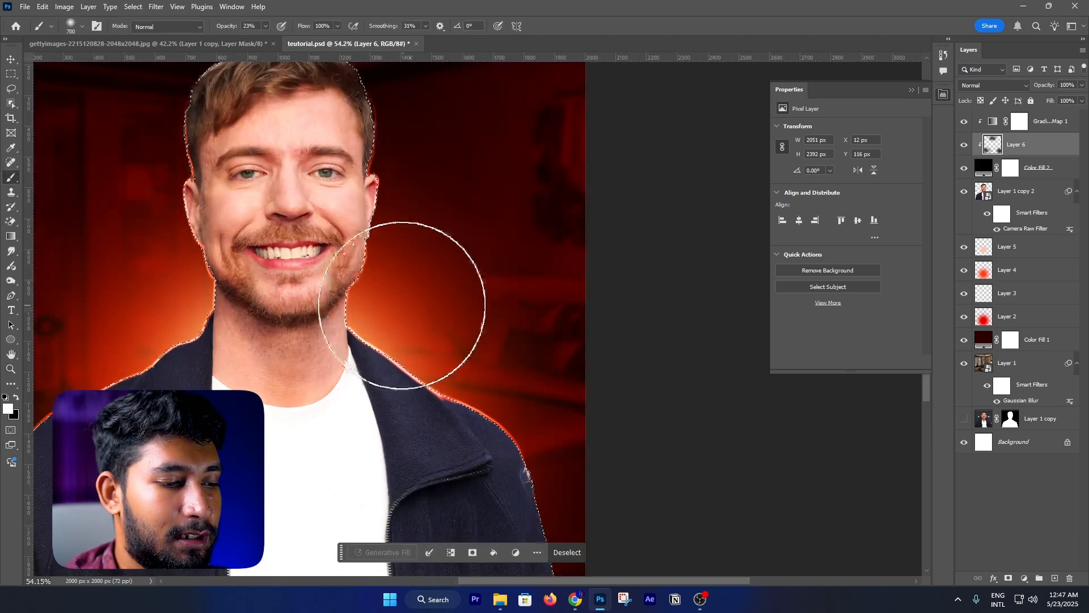
pyautogui.press(']')
pyautogui.press(']')
pyautogui.press('[')
pyautogui.press('[')
pyautogui.press('[')
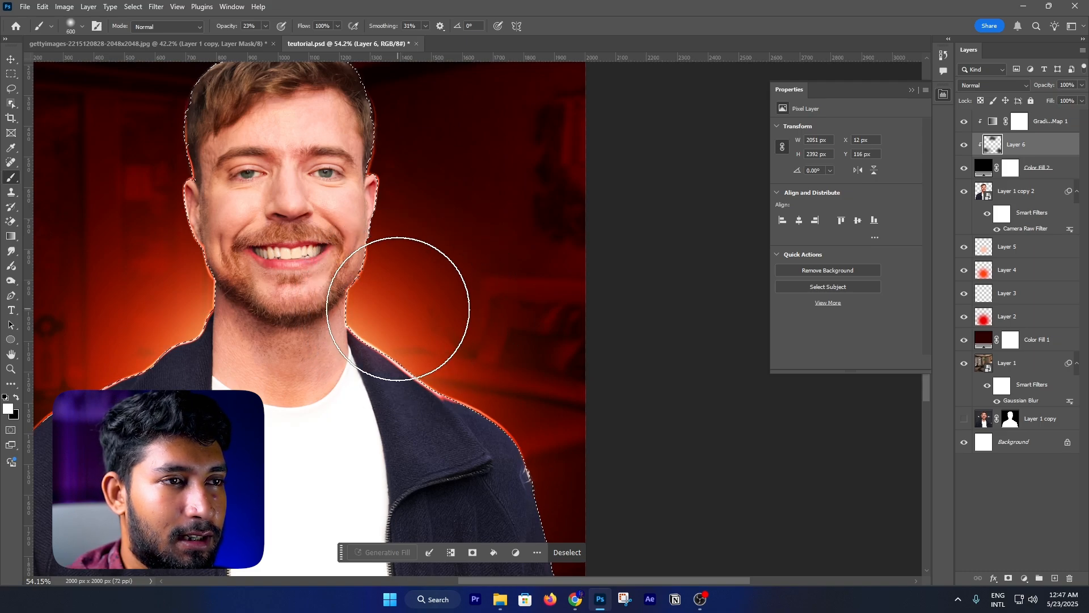
pyautogui.press('[')
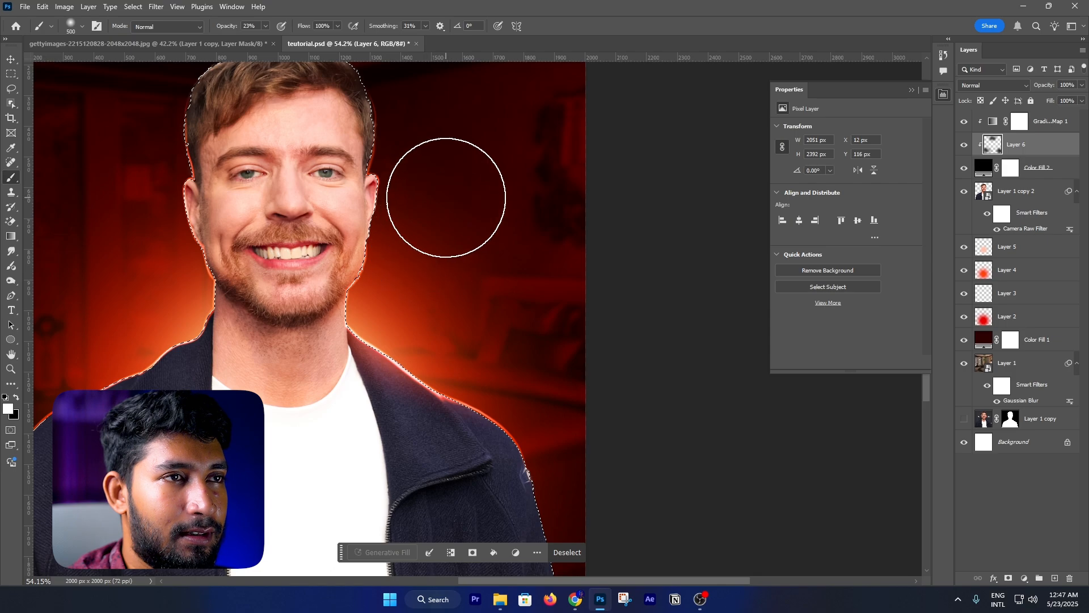
# - Paint the soft glow onto the opposite shoulder with a 500 to 700 px brush, then remove the selection
pyautogui.scroll(-2, 388, 214)
pyautogui.hscroll(-3, 389, 213)
pyautogui.press(']')
pyautogui.press(']')
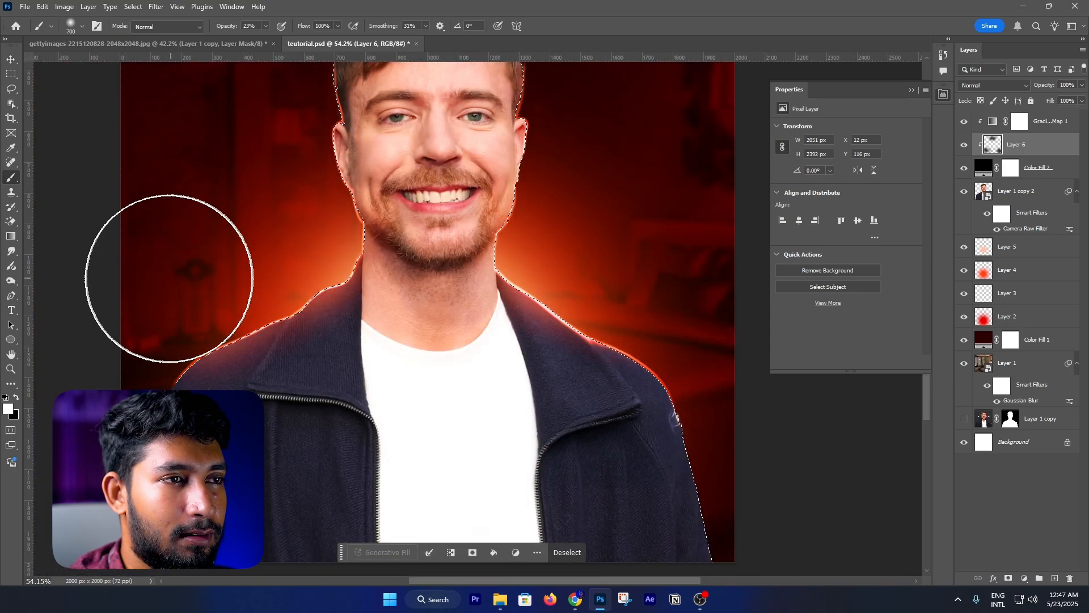
pyautogui.press('[')
pyautogui.press('[')
pyautogui.scroll(2, 243, 207)
pyautogui.scroll(-4, 426, 231)
pyautogui.hscroll(4, 426, 231)
pyautogui.scroll(4, 413, 255)
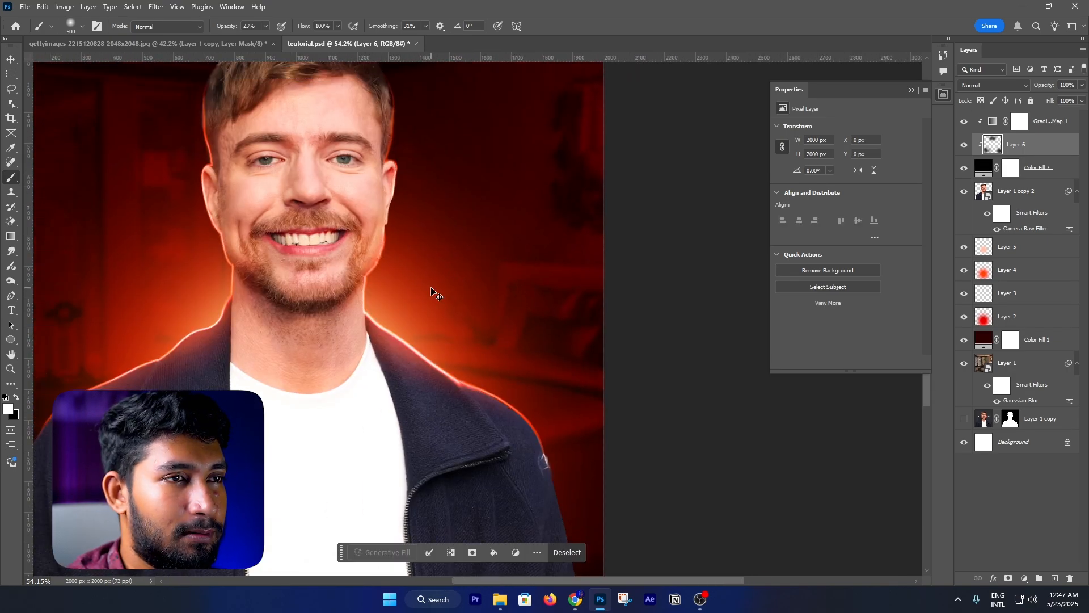
pyautogui.scroll(-2, 431, 292)
# - Add a red Solid Color fill layer directly above Layer 1 copy 2
pyautogui.press('v')
pyautogui.click(1020, 195)
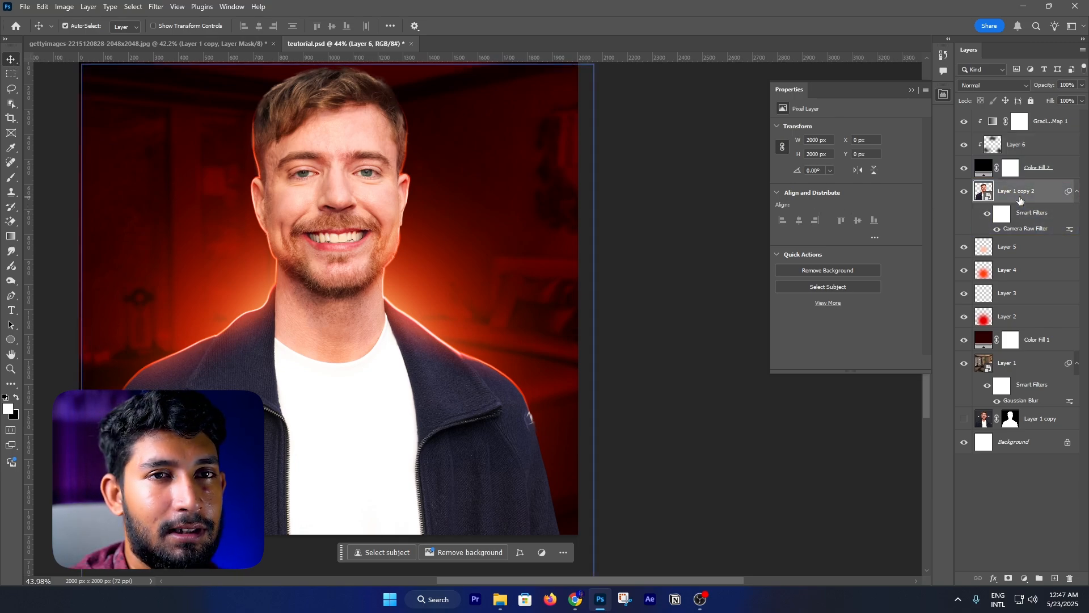
pyautogui.press('z')
pyautogui.moveTo(423, 321); pyautogui.dragTo(426, 367)
pyautogui.press('v')
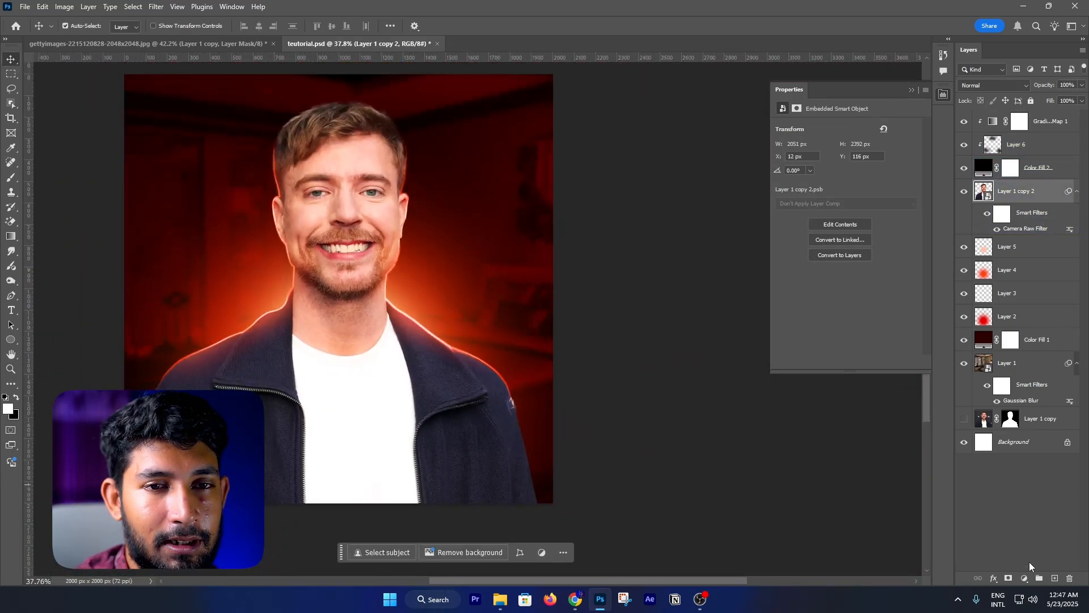
pyautogui.click(1025, 579)
pyautogui.click(1021, 379)
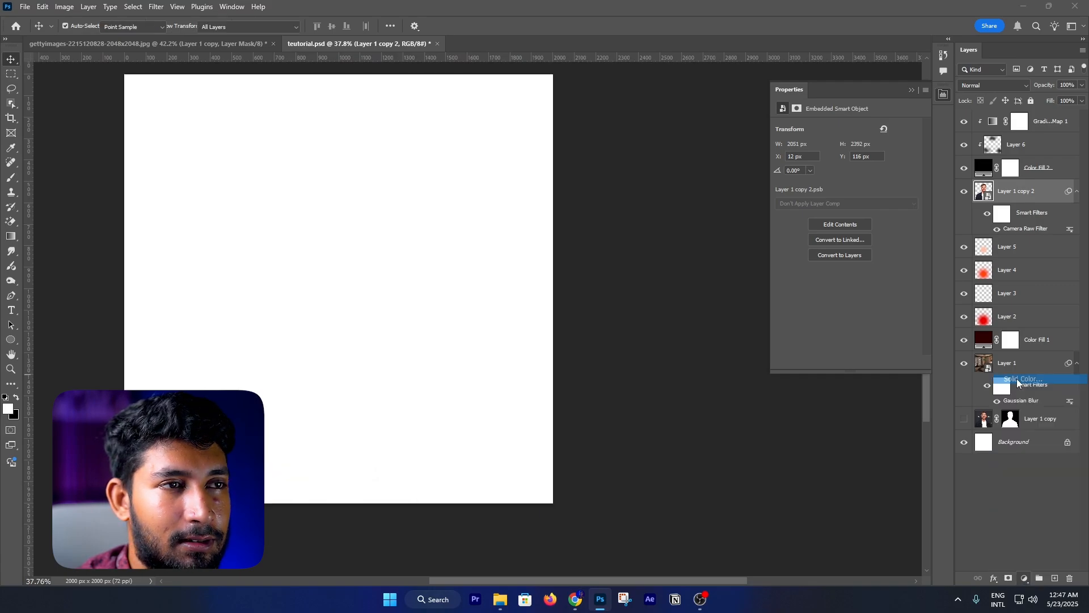
pyautogui.moveTo(904, 355); pyautogui.dragTo(946, 339)
pyautogui.moveTo(948, 424); pyautogui.dragTo(944, 439)
pyautogui.click(1046, 287)
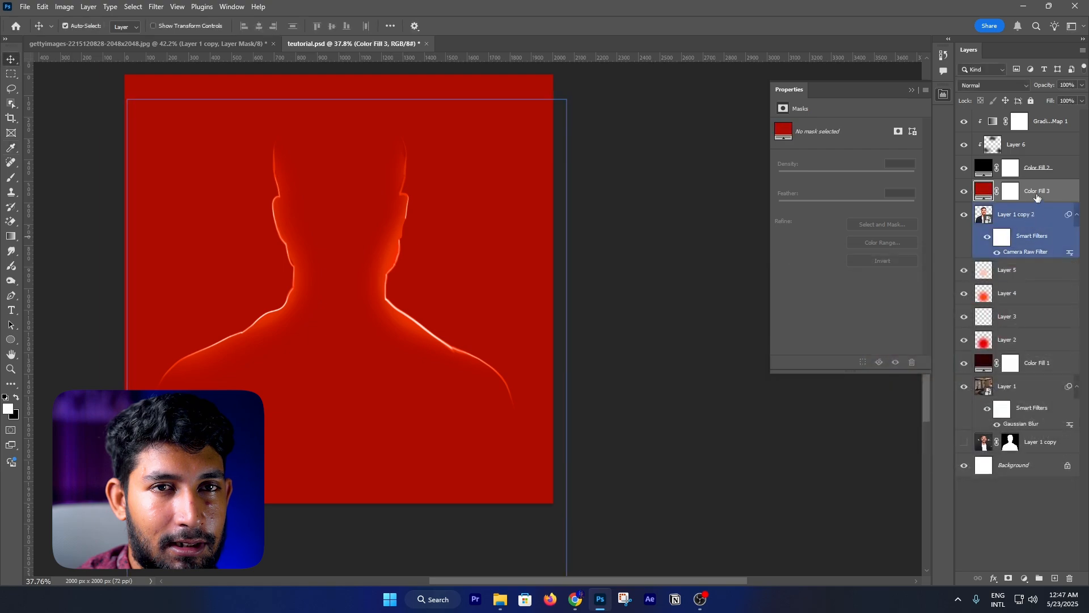
# - Clip the red fill layer to the man and set its blend mode to Color Dodge
pyautogui.rightClick(1033, 194)
pyautogui.click(1011, 435)
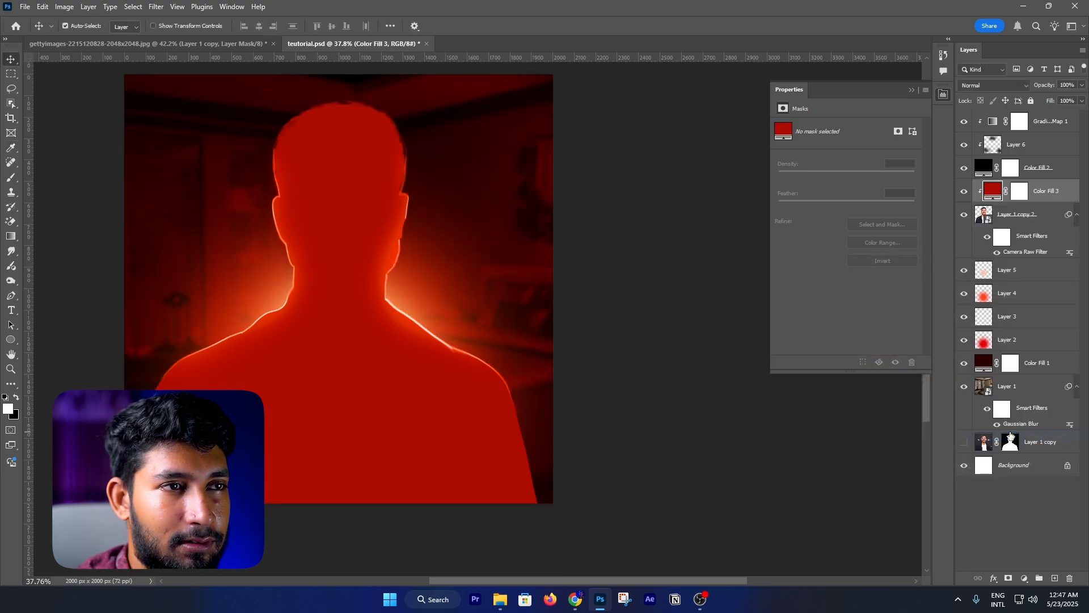
pyautogui.click(993, 86)
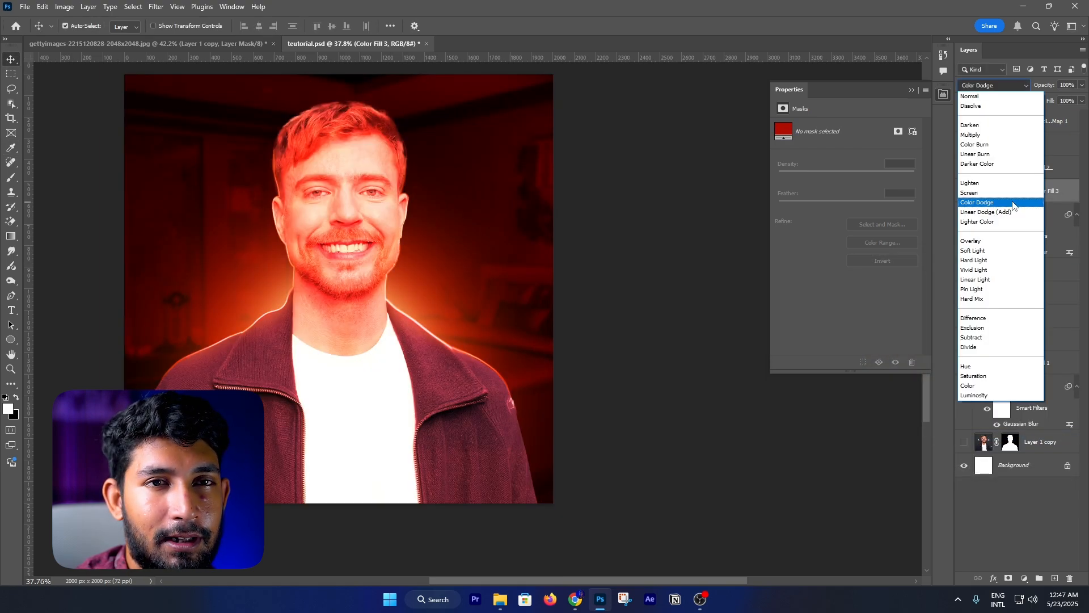
pyautogui.click(1002, 202)
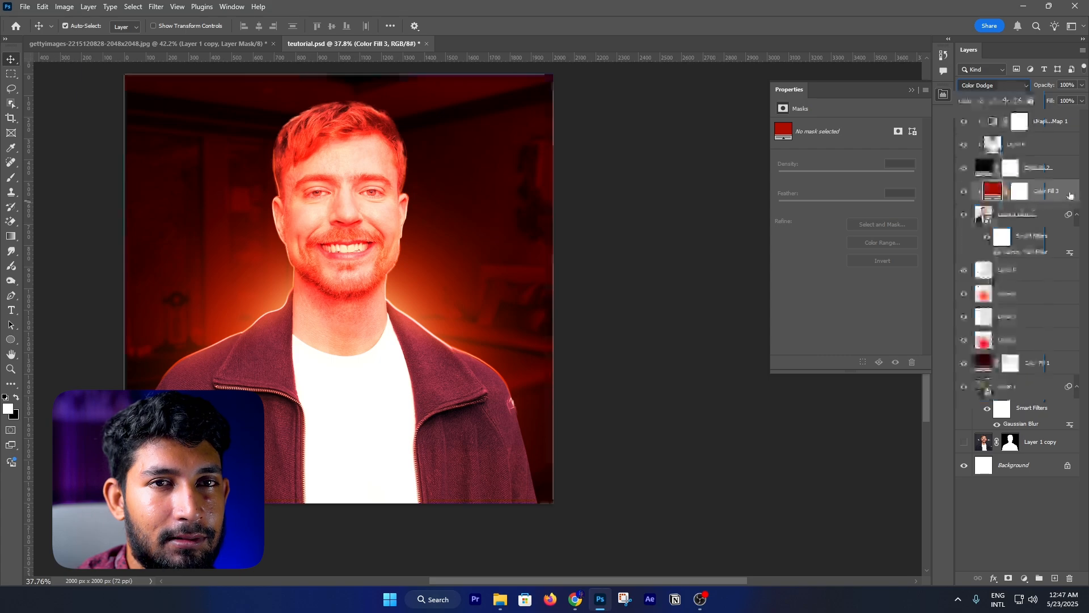
# - Split the red fill's Blend If sliders to 0/98 and 207/255, feather the underlying shadows to 0/53, and invert its layer mask to black
pyautogui.doubleClick(1069, 194)
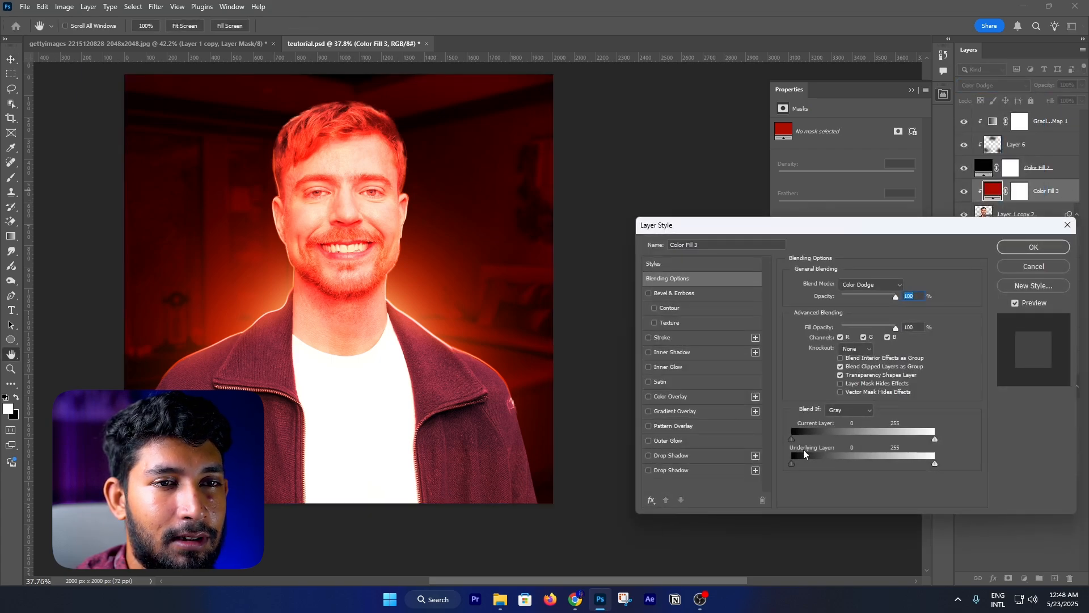
pyautogui.moveTo(792, 439); pyautogui.dragTo(855, 441)
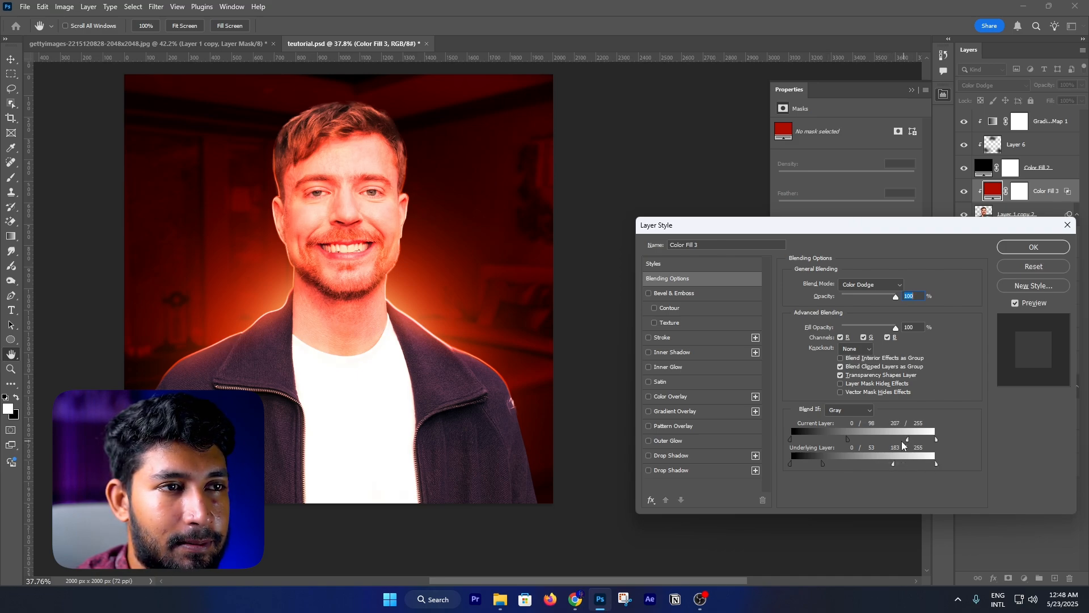
pyautogui.click(1034, 247)
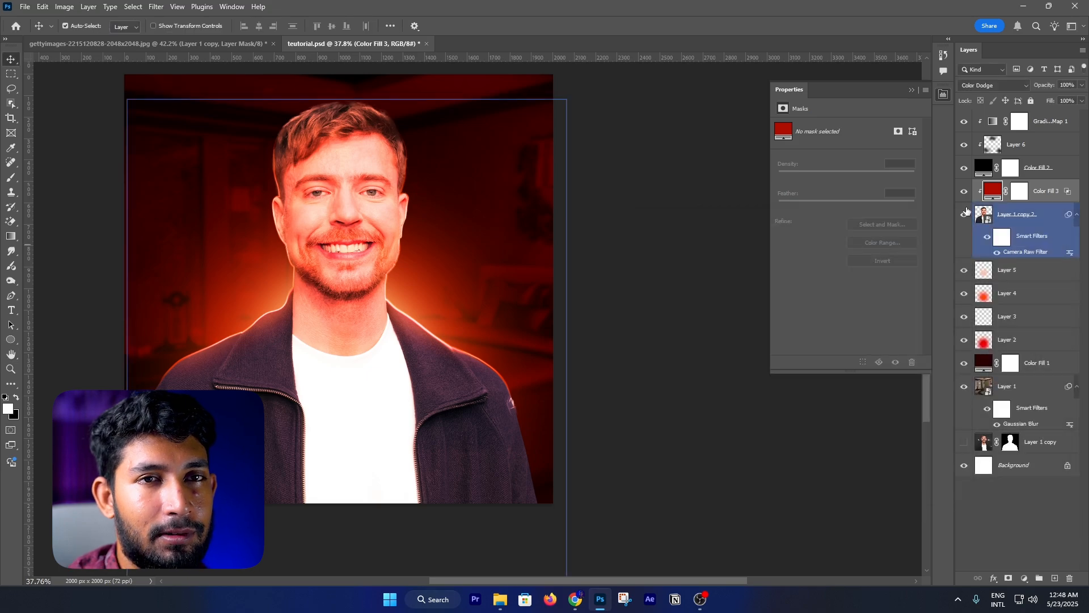
pyautogui.click(1019, 193)
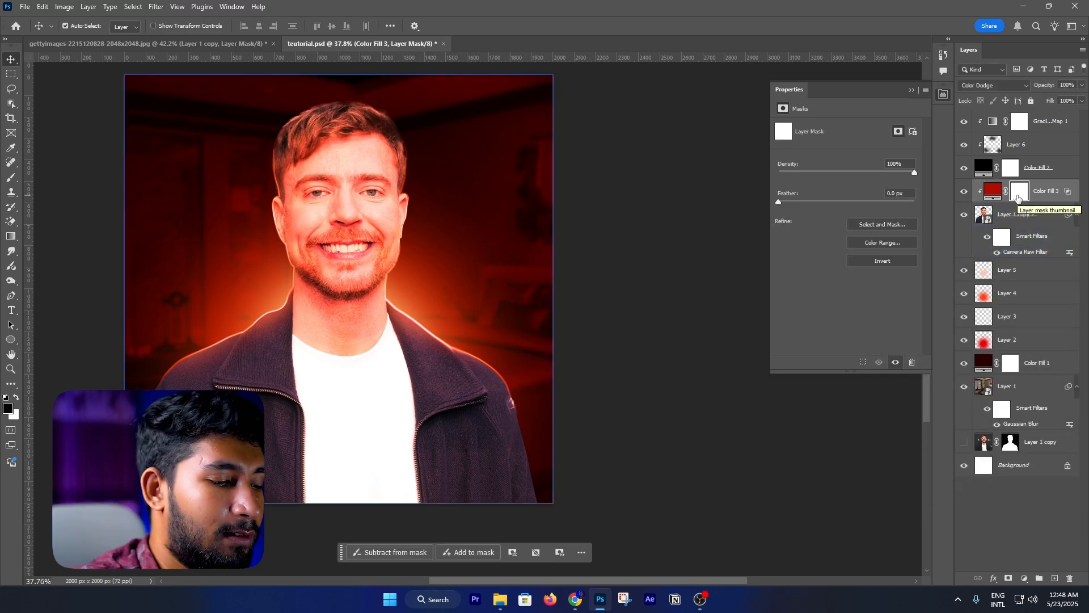
pyautogui.hotkey('ctrl', 'i')
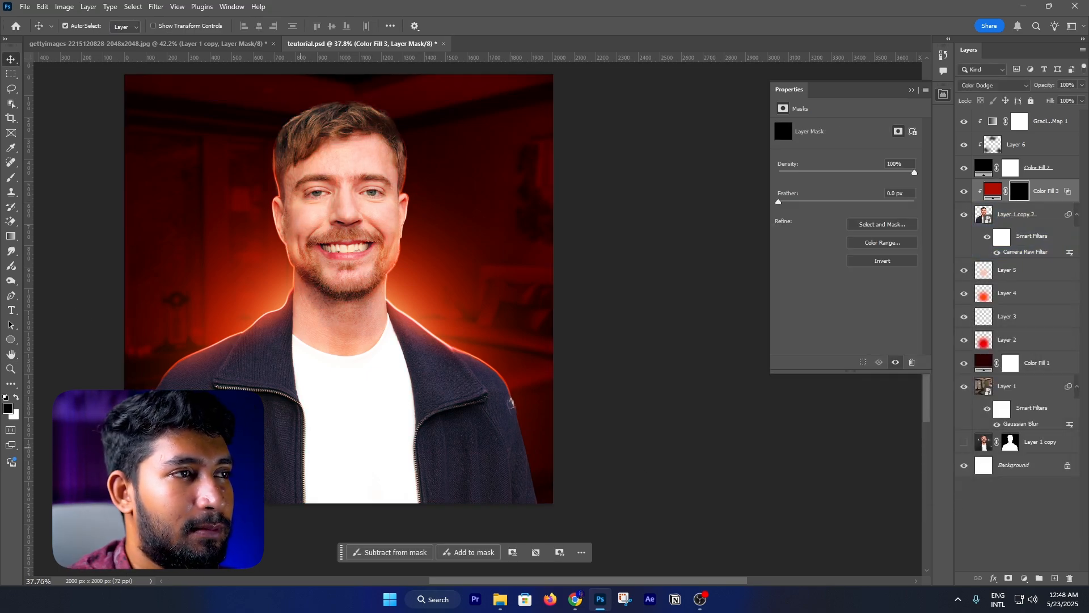
# - Paint white on the Color Fill 3 mask over both sides of the man with a soft 500 to 800 px brush at 23% opacity
pyautogui.click(11, 177)
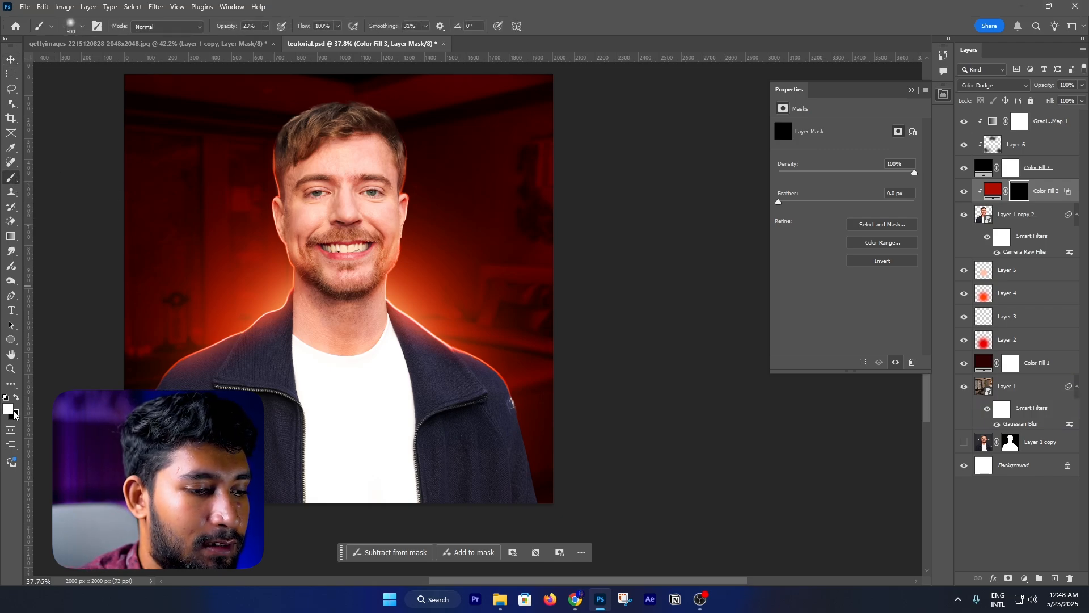
pyautogui.press(']')
pyautogui.press(']')
pyautogui.press(']')
pyautogui.click(436, 304)
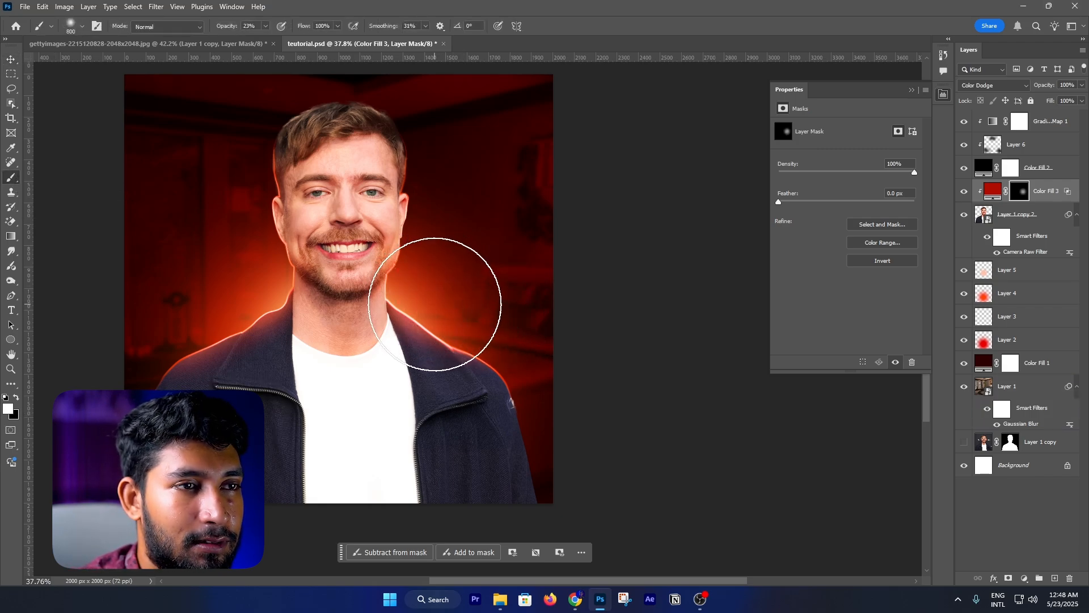
pyautogui.click(233, 318)
pyautogui.press('[')
pyautogui.press('[')
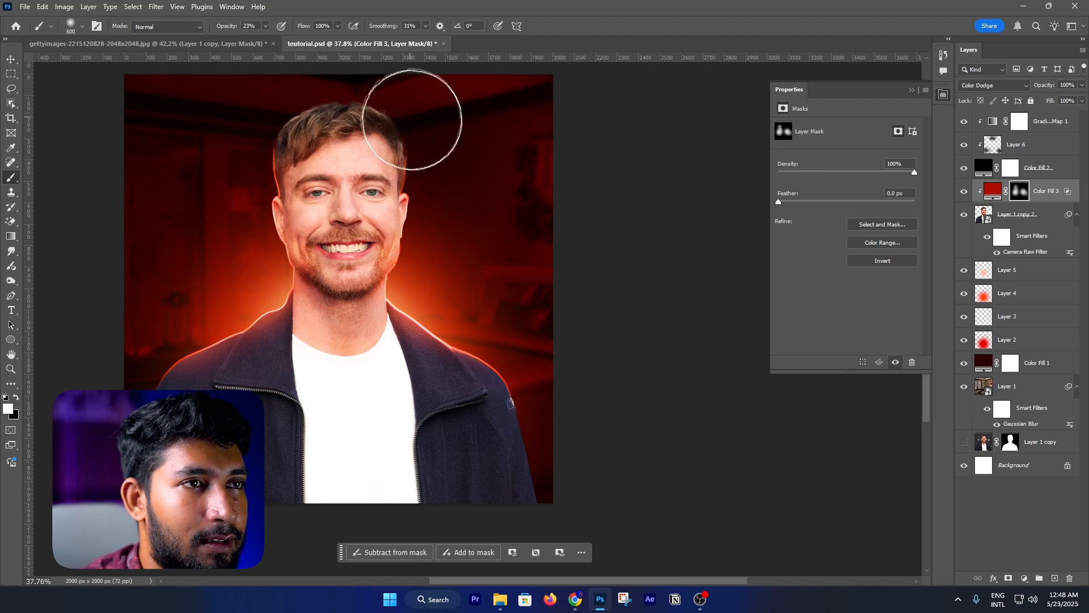
pyautogui.press('[')
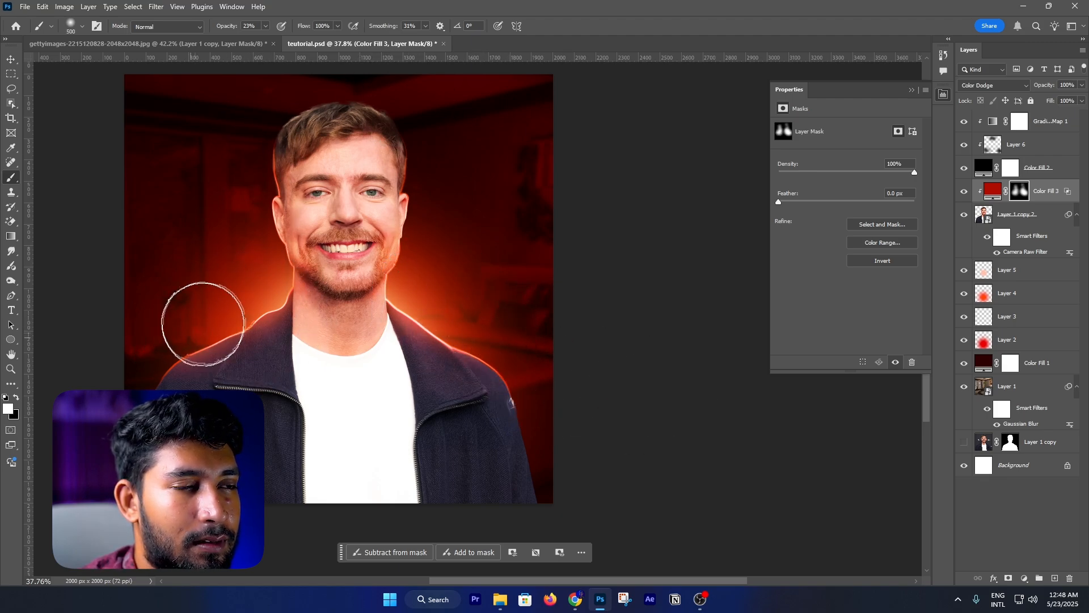
# - Add a new empty layer at the top of the layer stack for painting
pyautogui.press('z')
pyautogui.moveTo(454, 332)
pyautogui.mouseDown()
pyautogui.moveTo(397, 335)
pyautogui.moveTo(432, 342)
pyautogui.mouseUp()
pyautogui.hotkey('alt', '.')
pyautogui.hotkey('ctrl', 'shift', 'alt', 'n')
pyautogui.press('b')
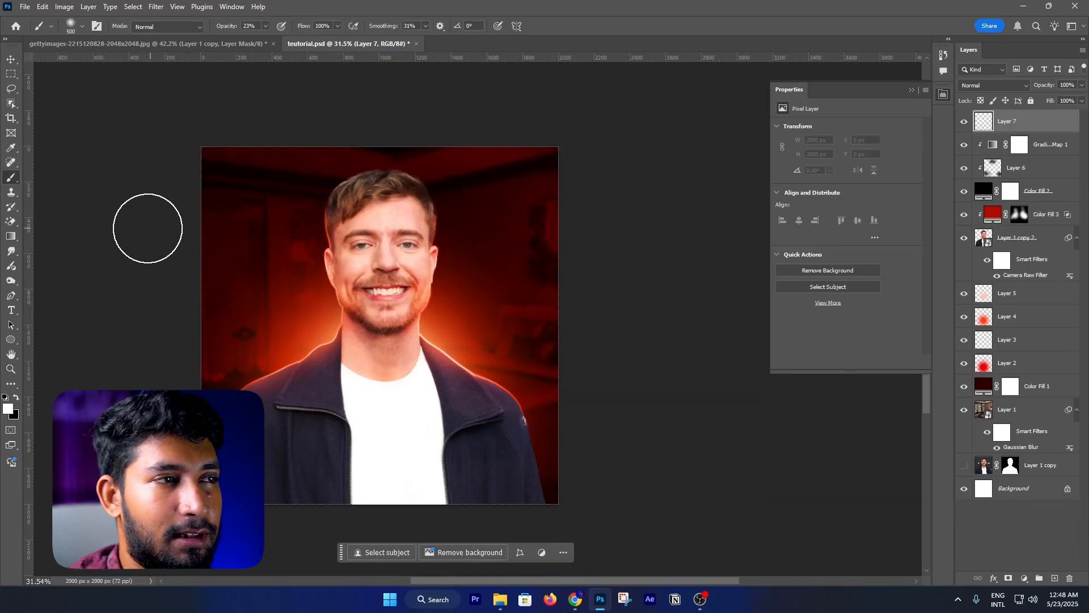
# - Set the foreground color to a more saturated orange based on a sample from the glow beside the neck
pyautogui.press('z')
pyautogui.moveTo(368, 345)
pyautogui.mouseDown()
pyautogui.moveTo(406, 406)
pyautogui.moveTo(389, 389)
pyautogui.moveTo(369, 392)
pyautogui.mouseUp()
pyautogui.press('b')
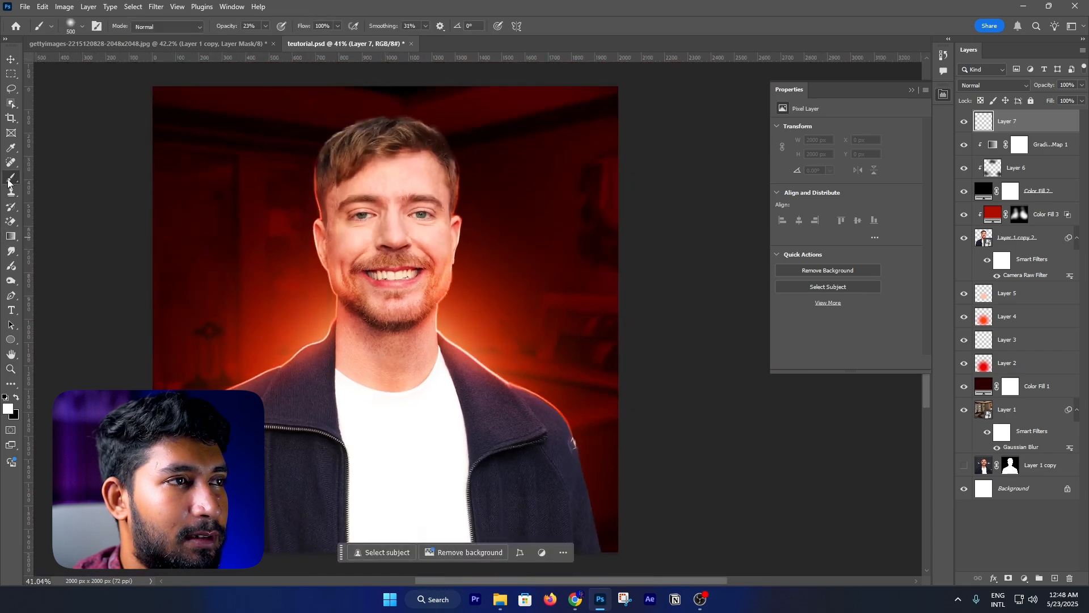
pyautogui.click(8, 408)
pyautogui.click(322, 324)
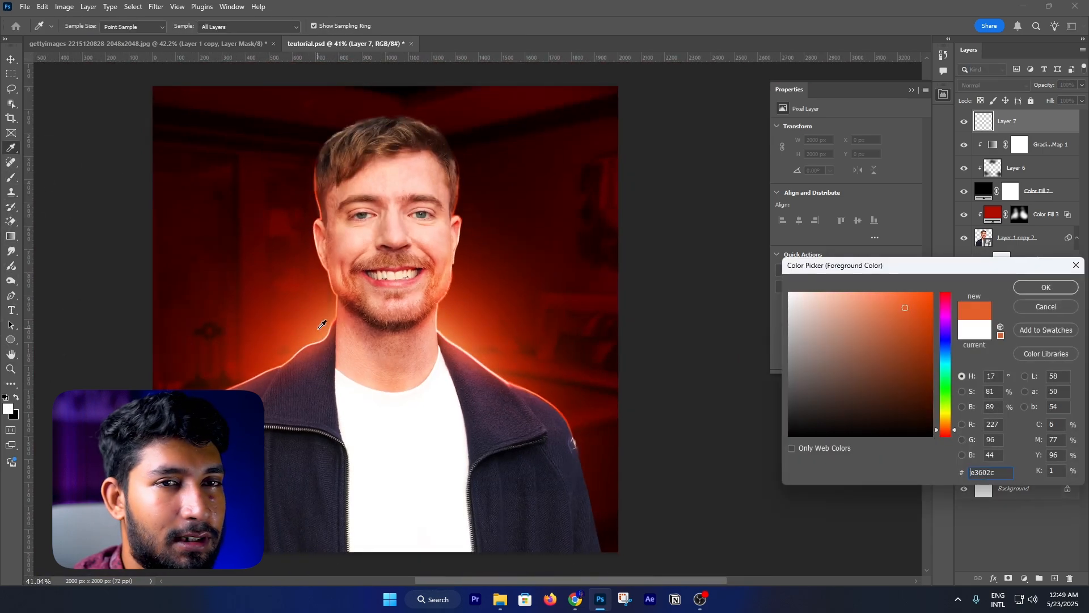
pyautogui.moveTo(849, 324); pyautogui.dragTo(1005, 288)
pyautogui.click(1032, 289)
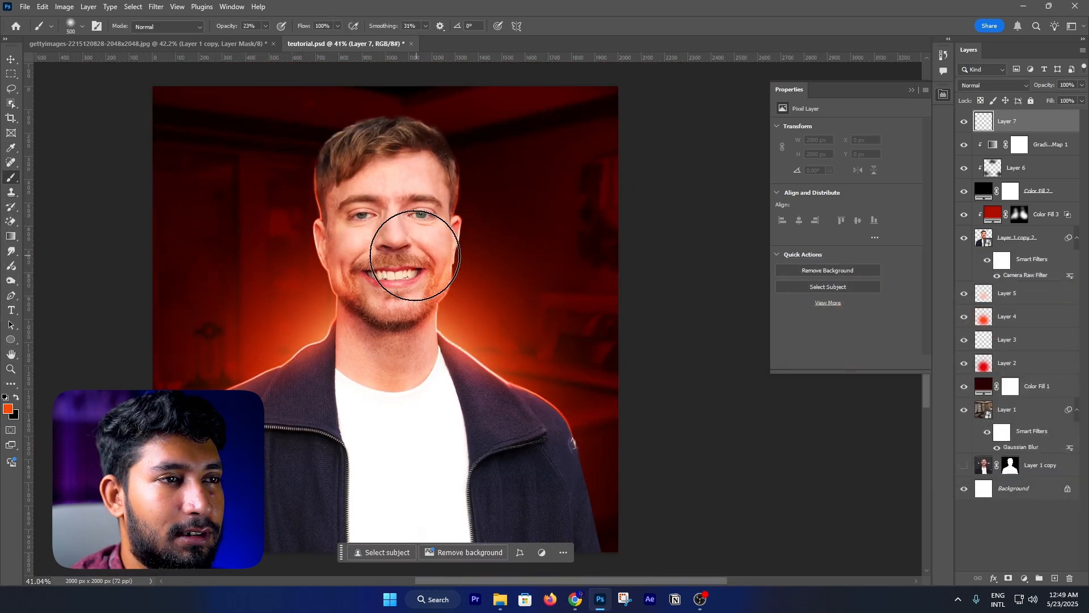
# - Paint a soft orange glow about 1000 px wide beside the neck on Layer 7 and set its blend mode to Linear Dodge (Add)
pyautogui.press('[')
pyautogui.press('[')
pyautogui.press('[')
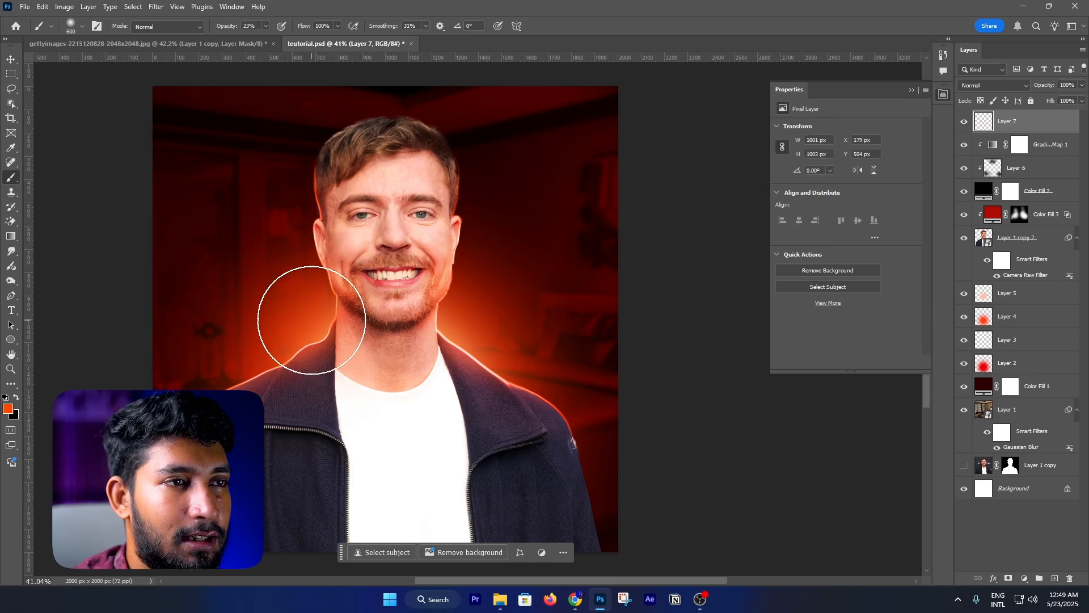
pyautogui.click(1006, 86)
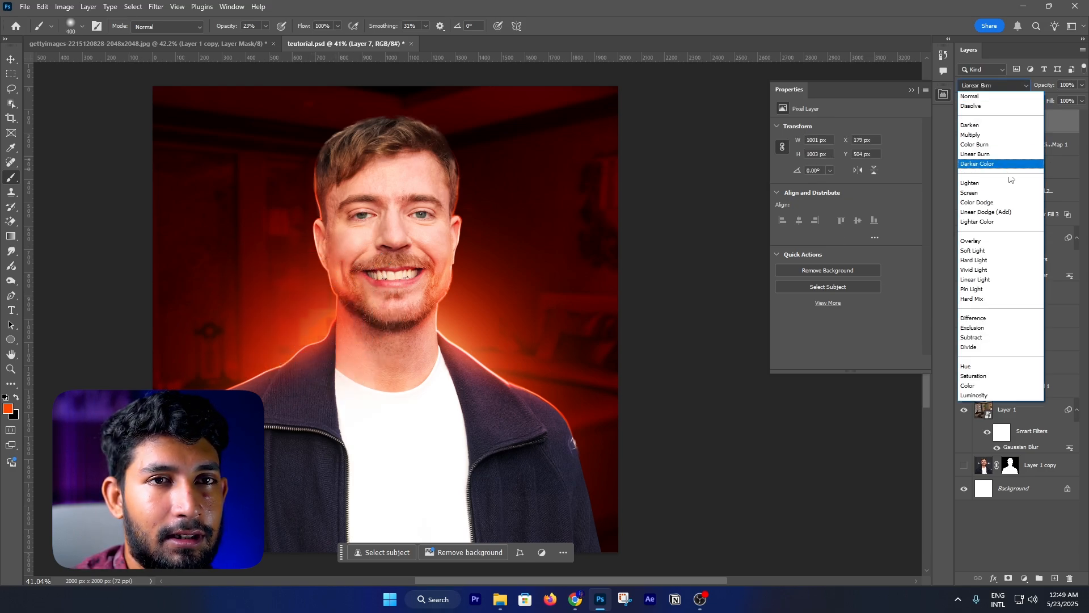
pyautogui.click(1002, 213)
pyautogui.press('v')
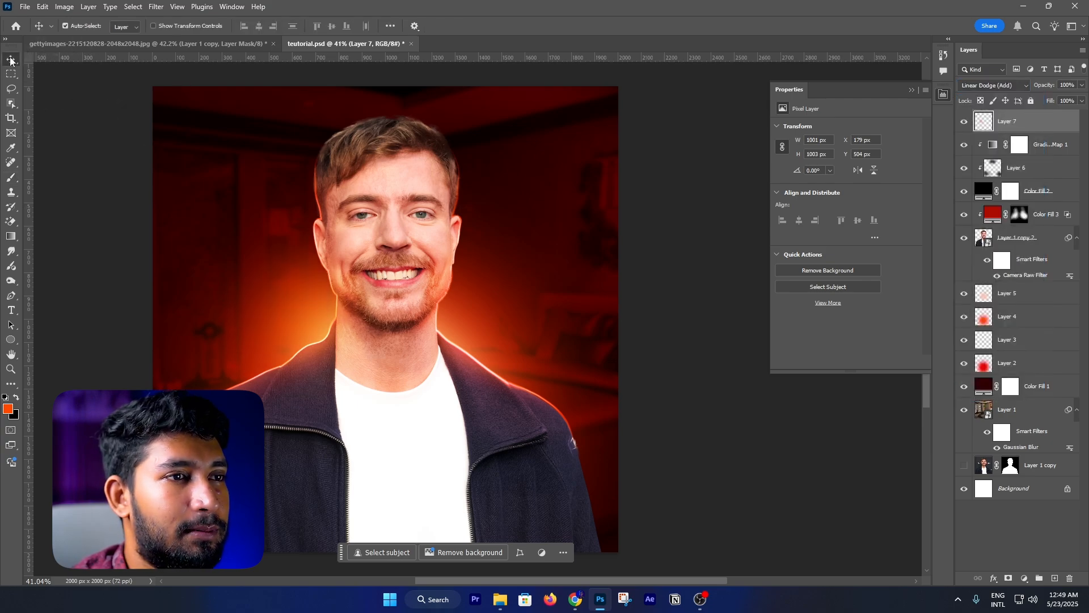
# - Reposition the orange glow, duplicate it to the other side of the neck, and scale the copy down to about 636 px wide
pyautogui.moveTo(125, 173); pyautogui.dragTo(137, 168)
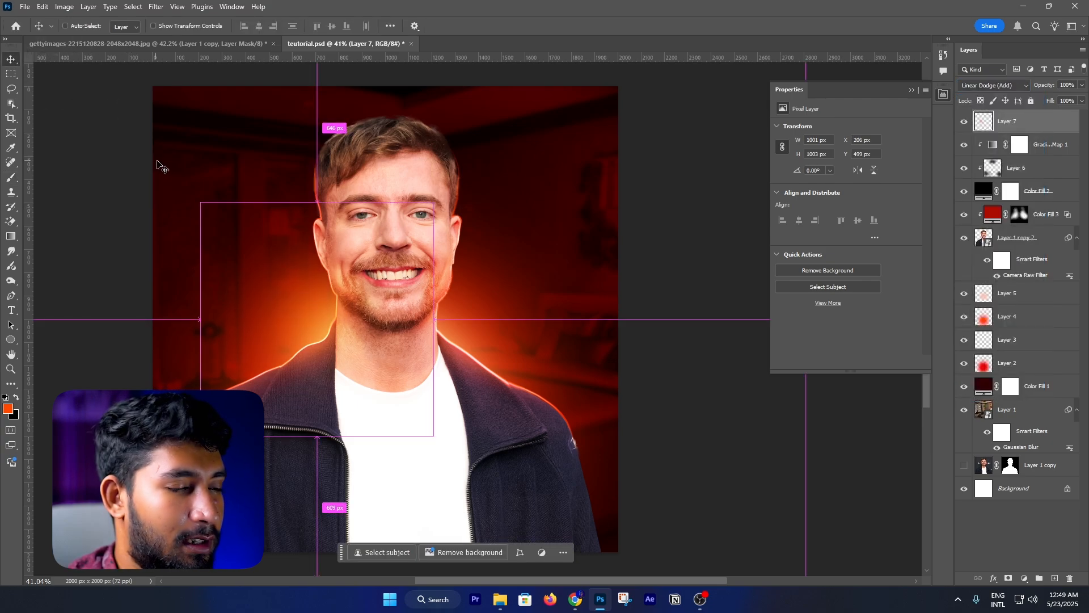
pyautogui.moveTo(318, 311); pyautogui.dragTo(438, 334)
pyautogui.hotkey('ctrl', 't')
pyautogui.moveTo(316, 214); pyautogui.dragTo(360, 292)
pyautogui.moveTo(448, 335); pyautogui.dragTo(471, 300)
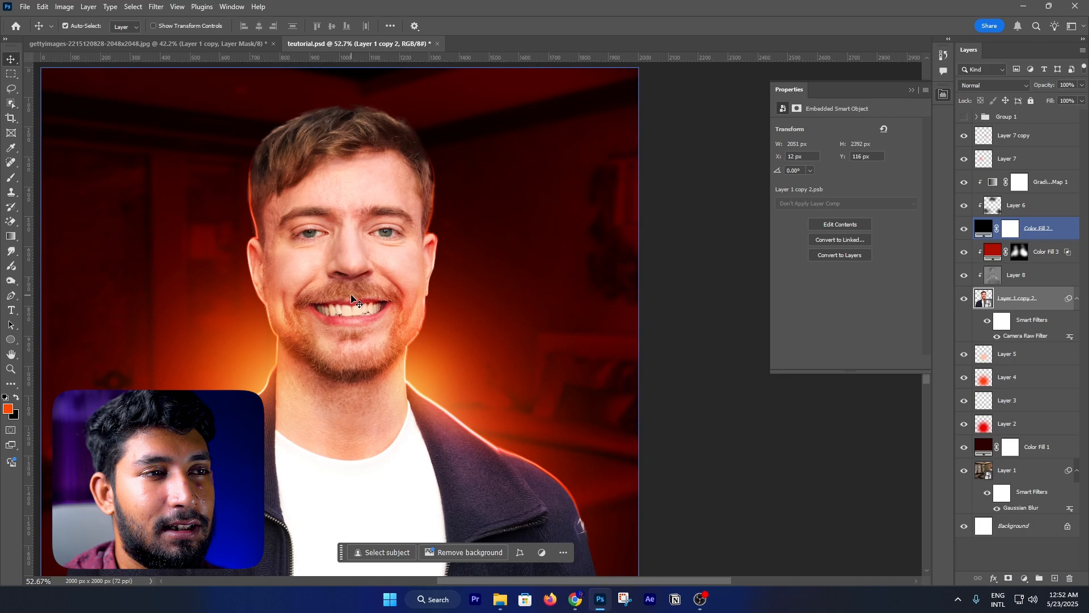
# - Examine the man's face, eyes, teeth and rim light at close range and in the whole composition
pyautogui.scroll(-2, 351, 296)
pyautogui.scroll(4, 363, 309)
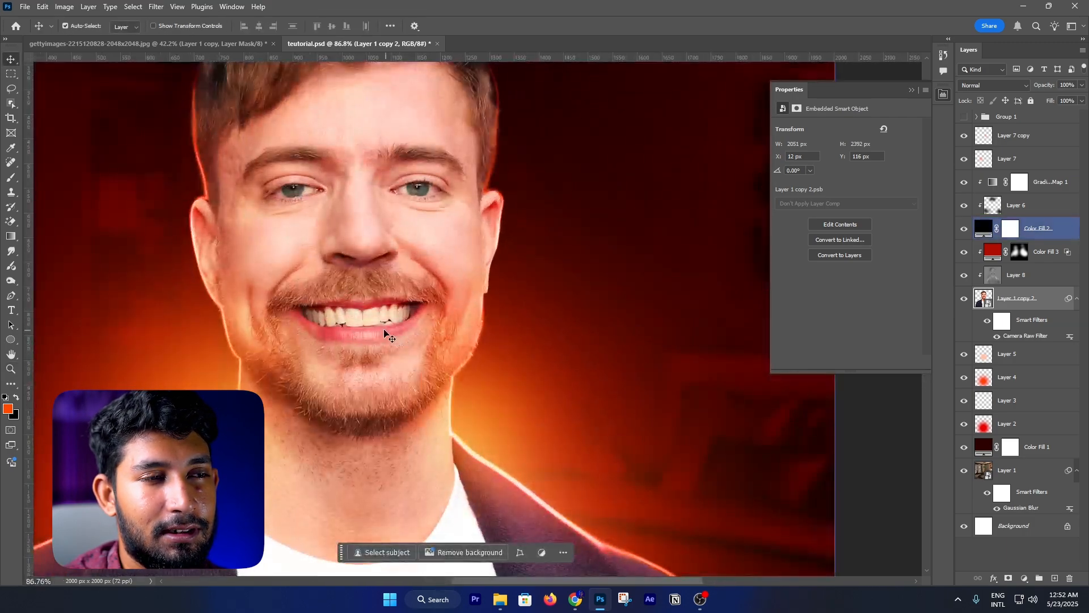
pyautogui.press('z')
pyautogui.scroll(-3, 380, 331)
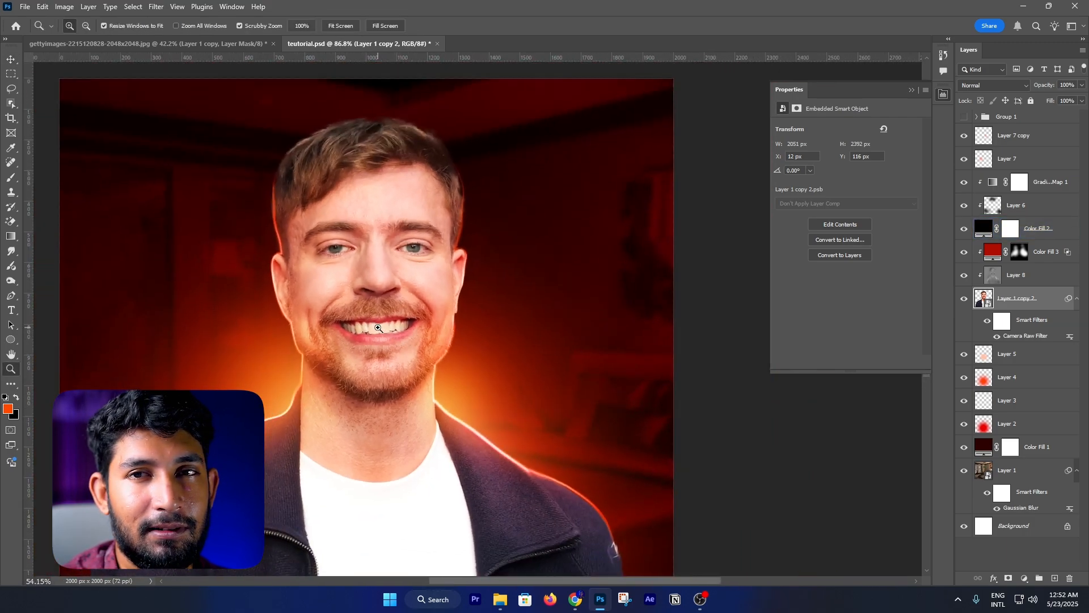
pyautogui.scroll(3, 378, 328)
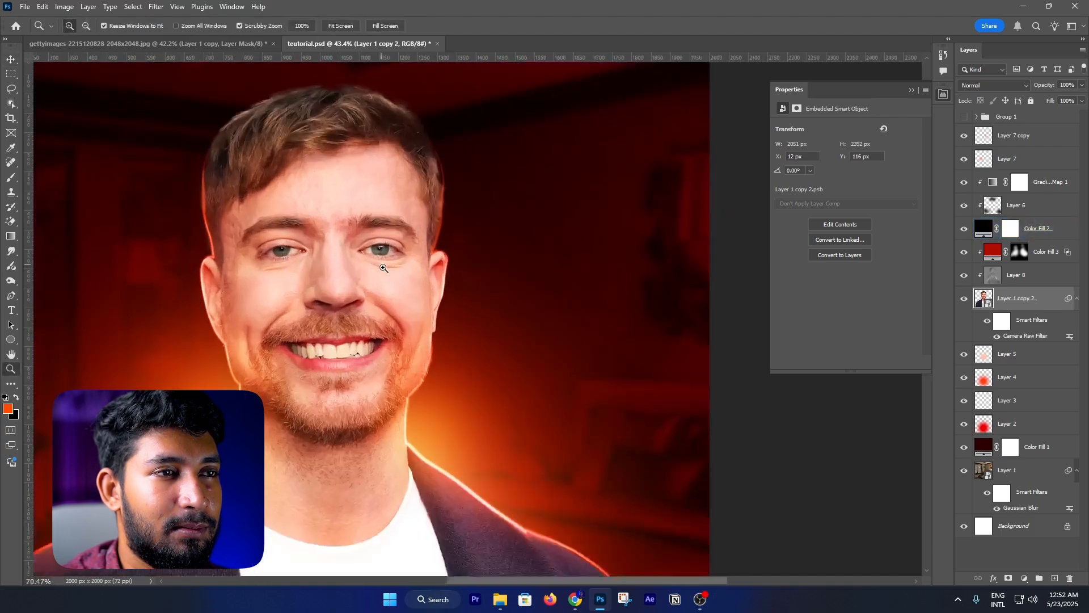
pyautogui.scroll(2, 384, 268)
pyautogui.press('v')
pyautogui.click(322, 183)
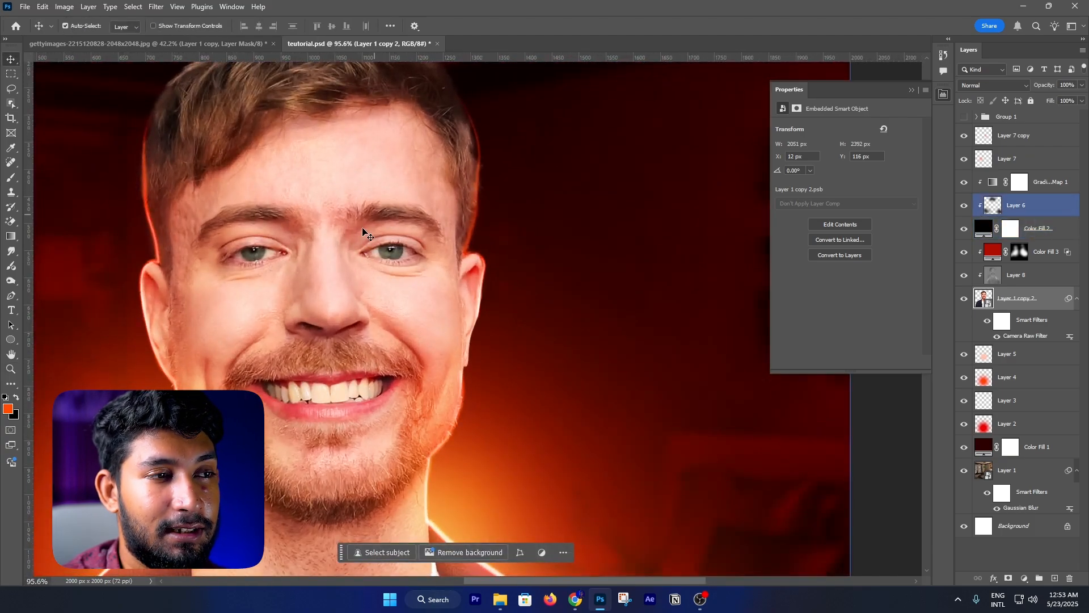
pyautogui.scroll(-4, 363, 233)
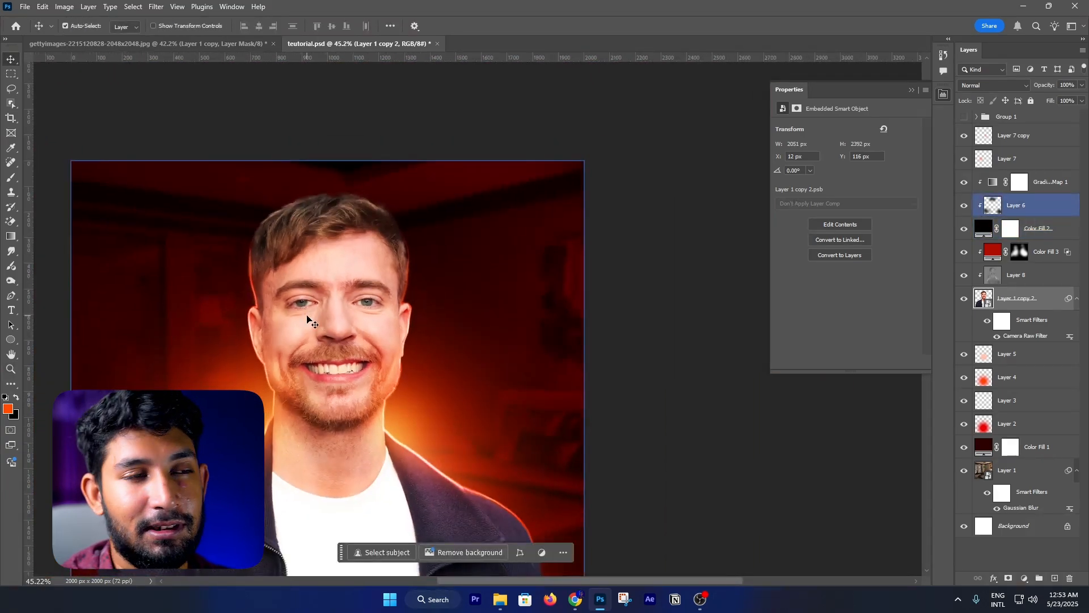
pyautogui.click(343, 324)
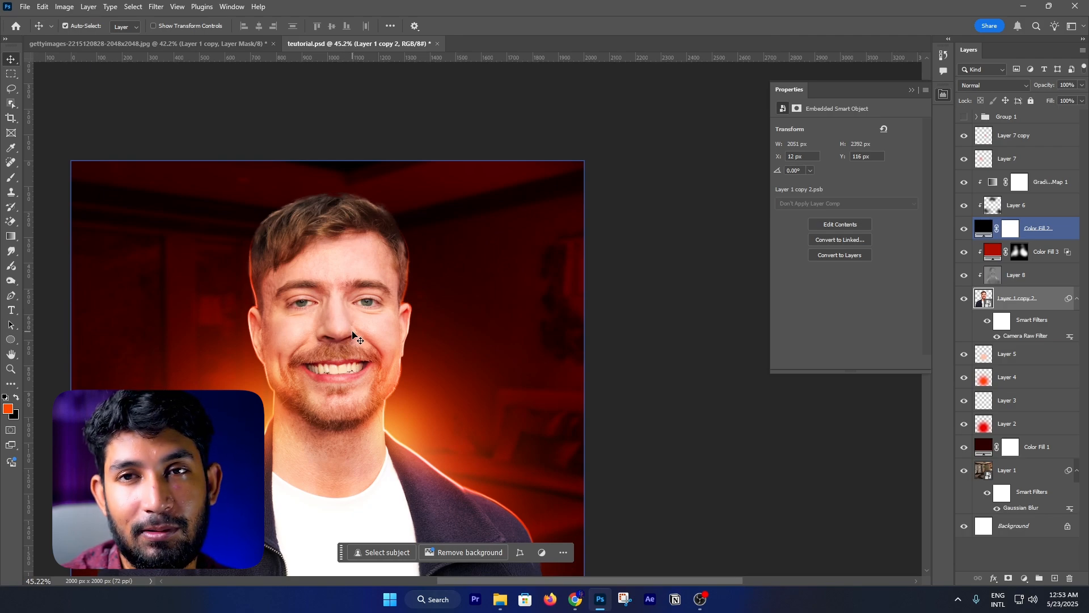
pyautogui.scroll(-2, 352, 335)
# - Select Layer 7 copy and toggle the visibility of Group 1 to compare the image with and without it
pyautogui.click(1014, 159)
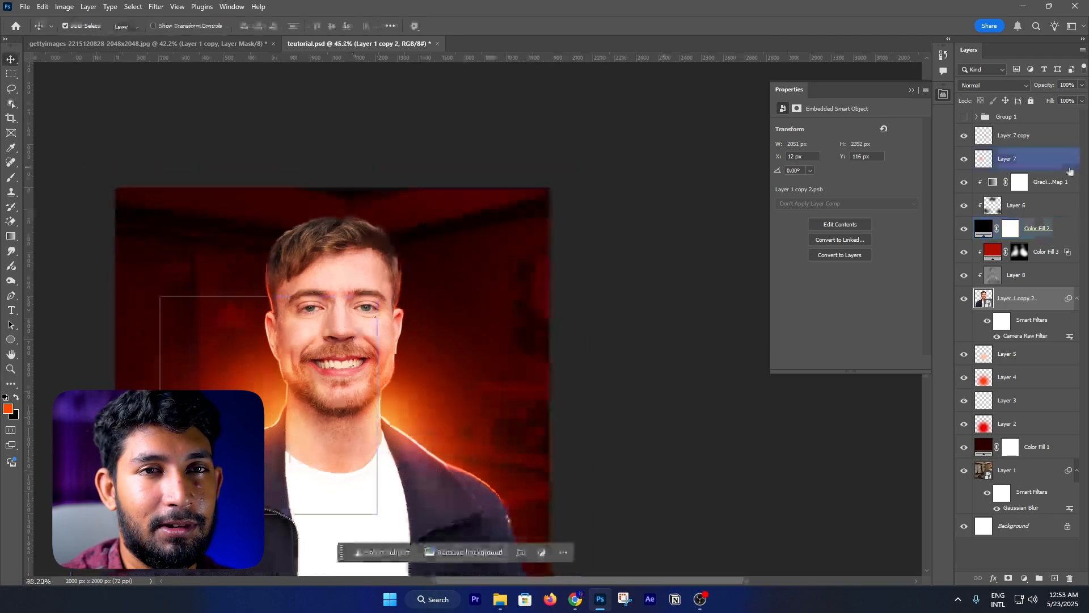
pyautogui.click(1016, 139)
pyautogui.click(994, 152)
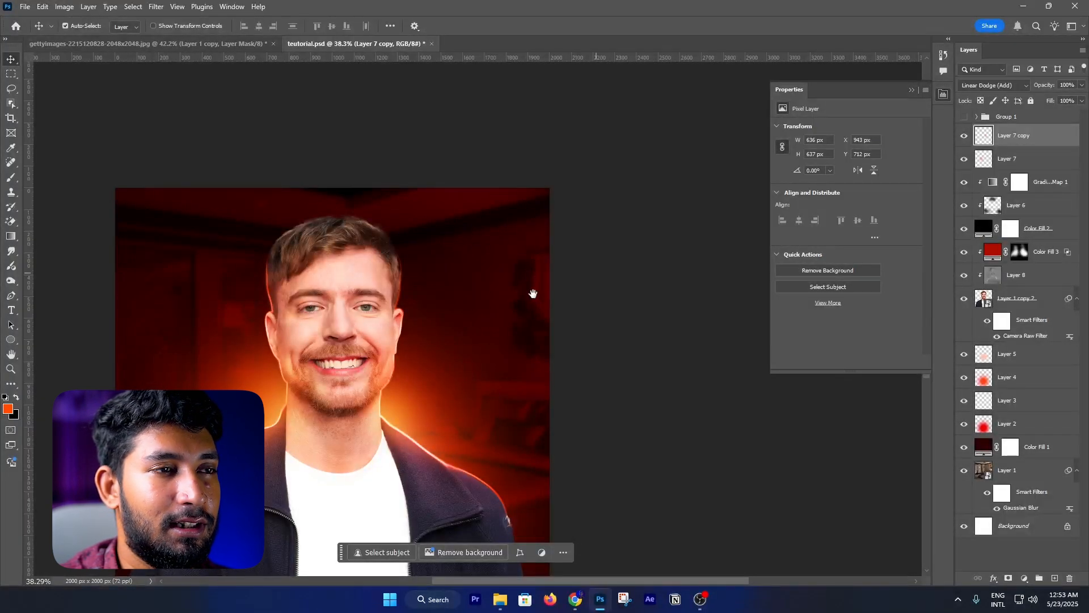
pyautogui.click(532, 291)
pyautogui.moveTo(533, 292); pyautogui.dragTo(564, 223)
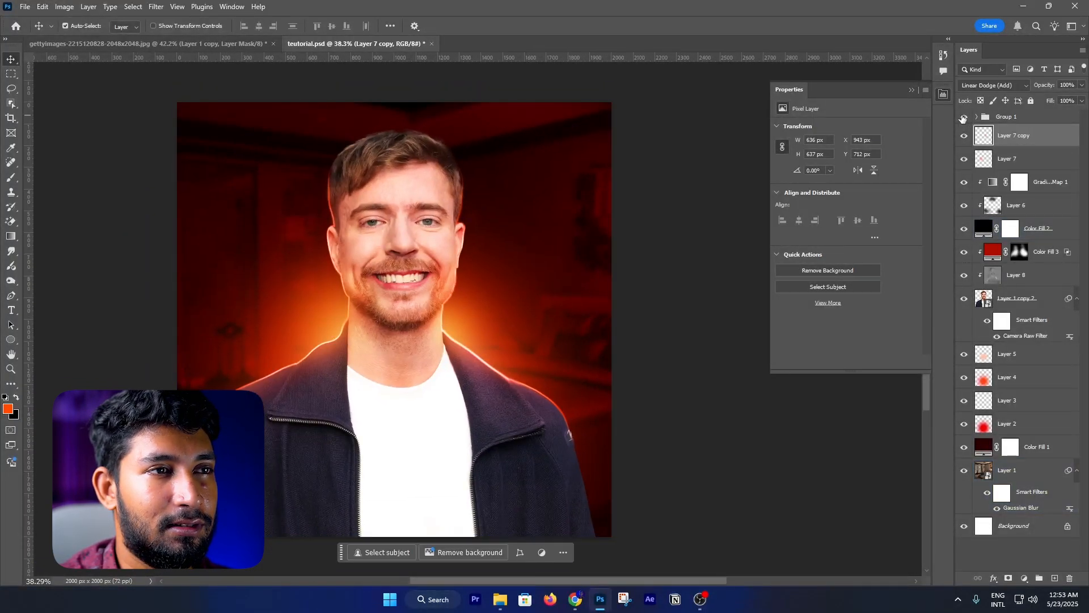
pyautogui.click(964, 117)
pyautogui.click(963, 117)
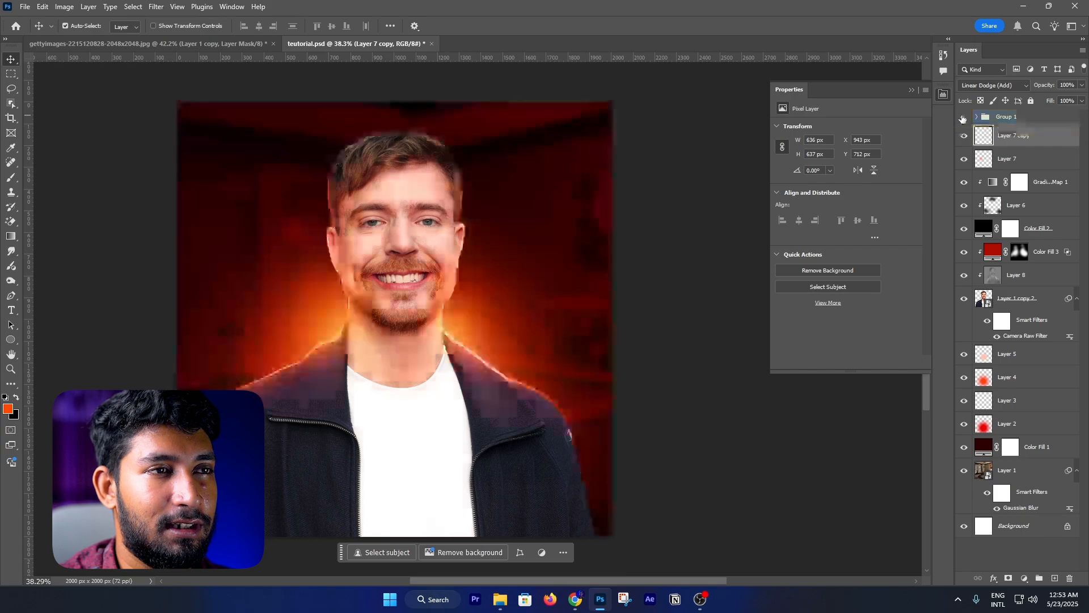